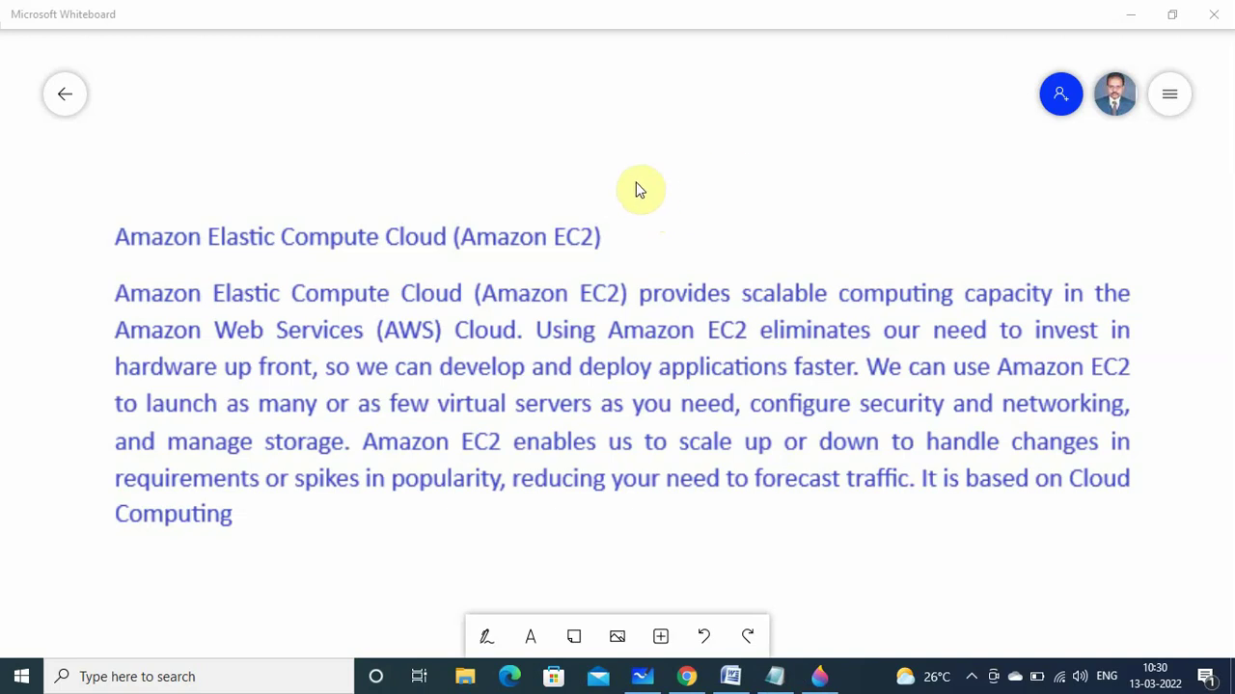
- Open the Cloud computing board, zoom out to review its heading and definition, then return to the gallery
left_click(66, 98)
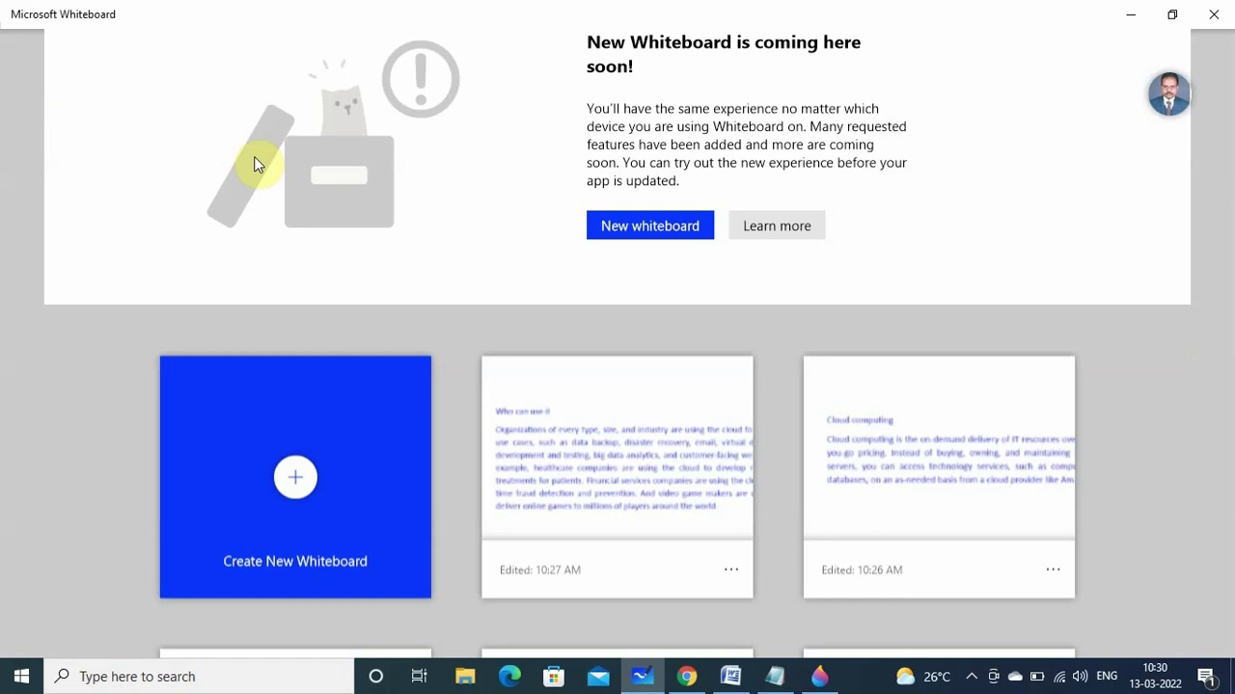
left_click(866, 440)
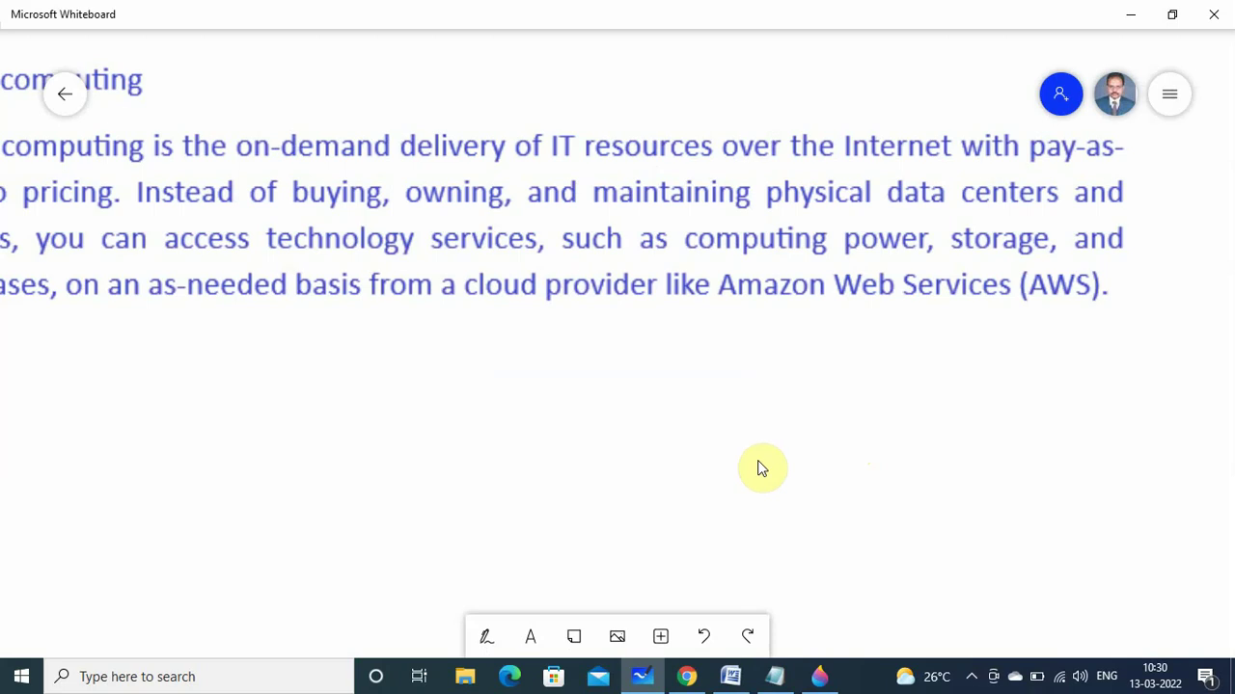
scroll(757, 468, "down", 2)
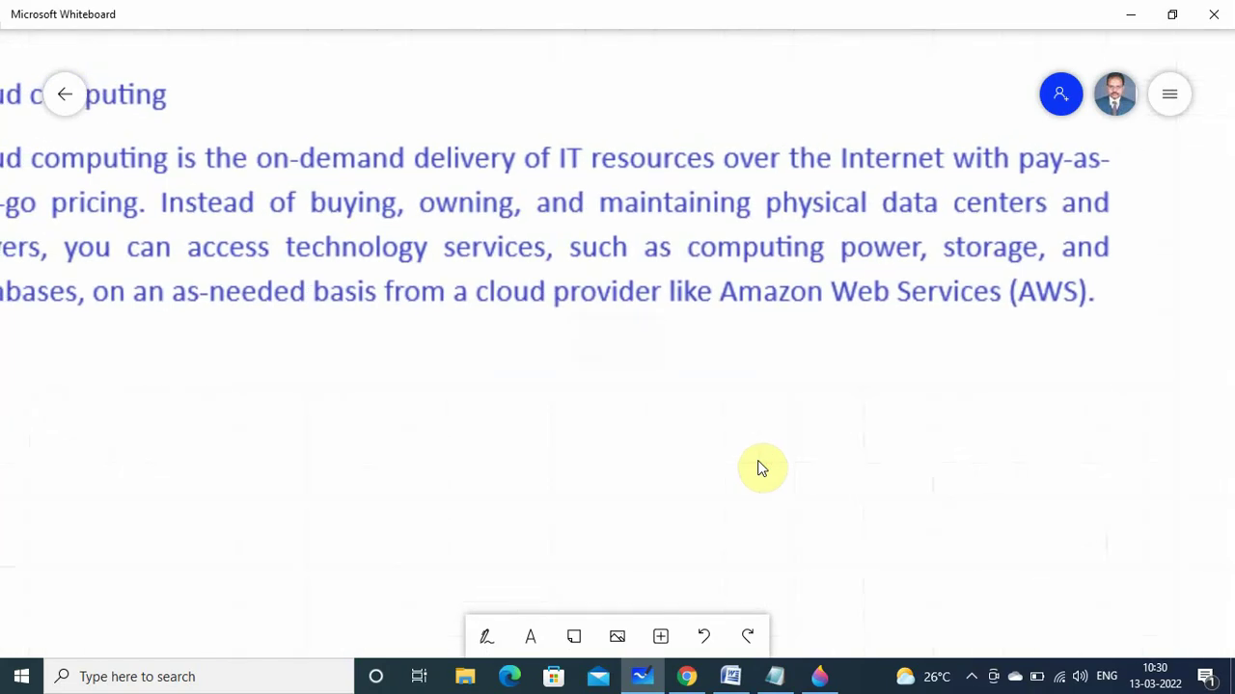
scroll(1010, 511, "down", 3)
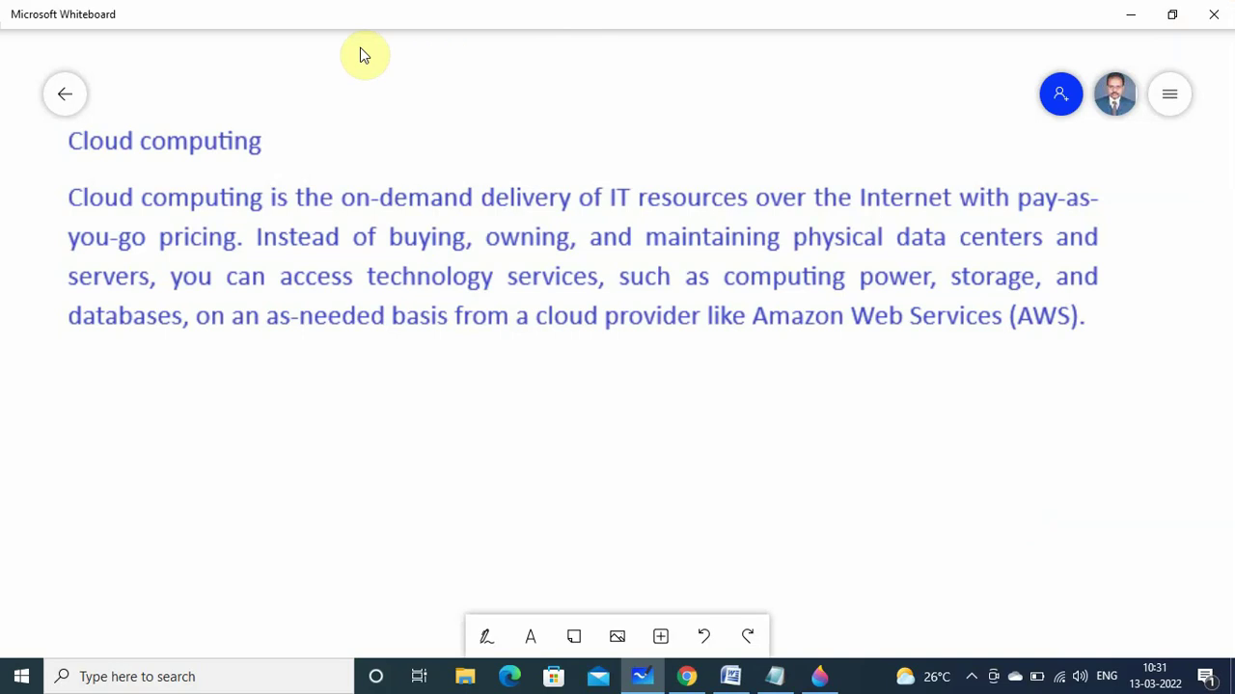
left_click(65, 94)
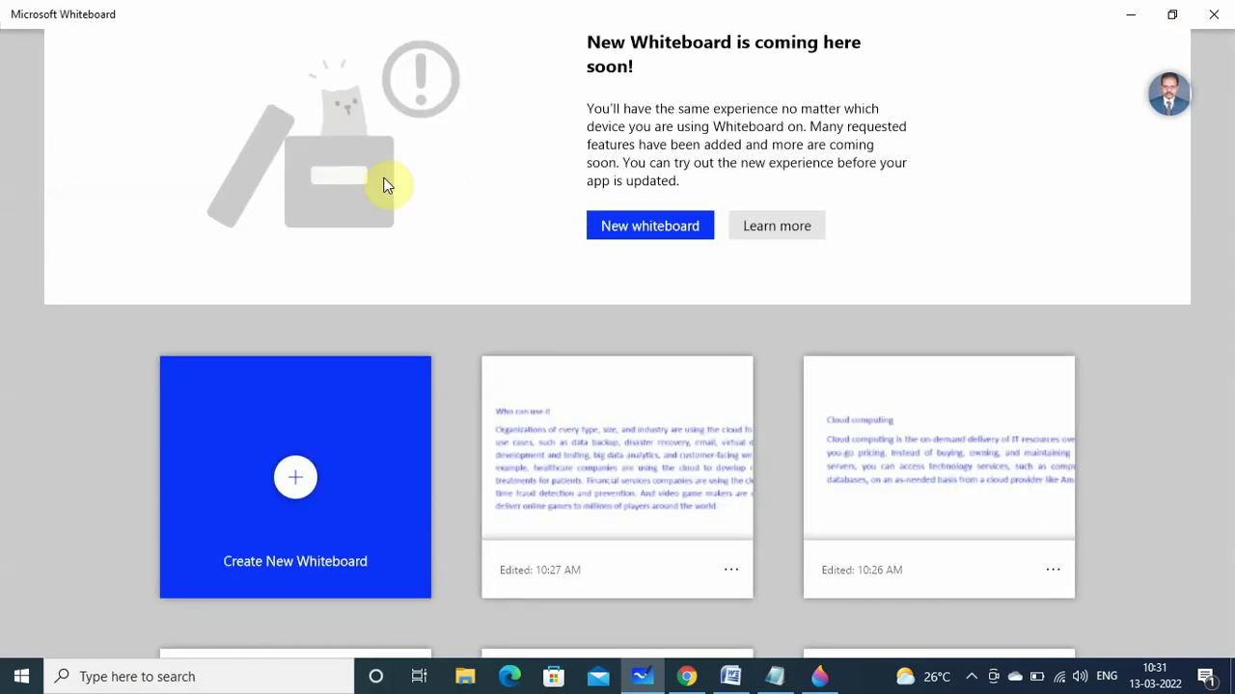
- Open the 'Who can use it' board and zoom out to show its full paragraph
left_click(642, 472)
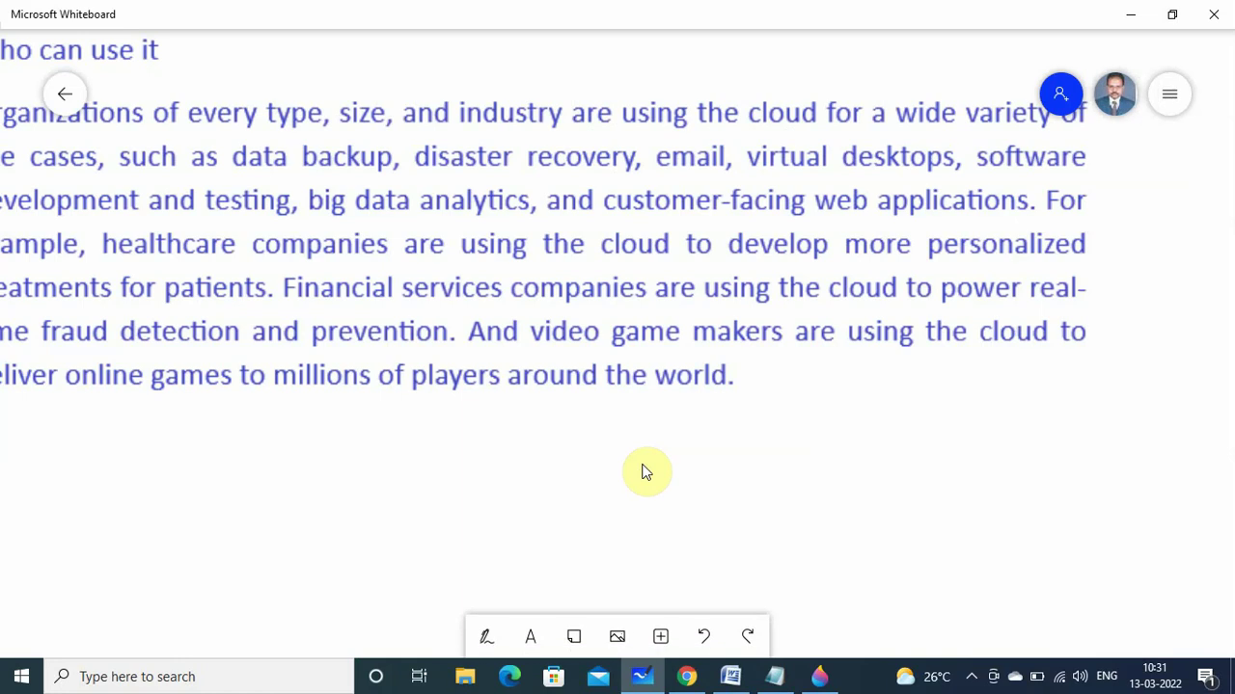
scroll(675, 463, "down", 3)
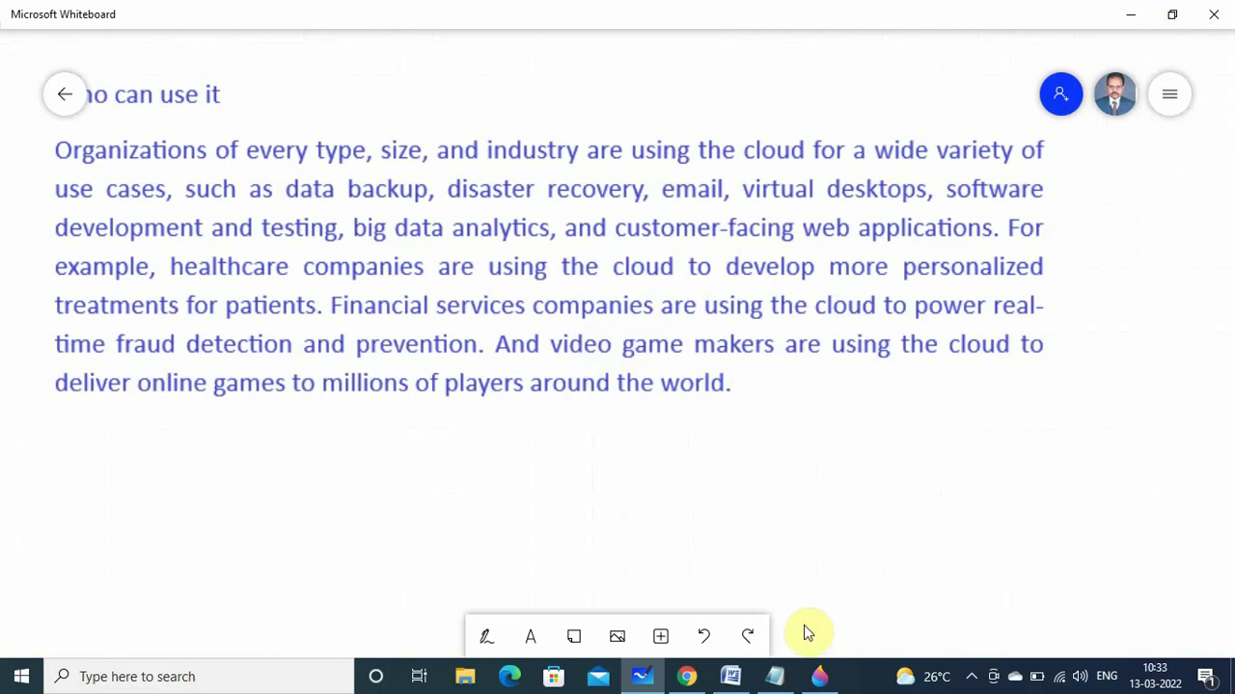
- Bring Chrome forward and open a new blank tab beside the Gmail and EC2 guide tabs
left_click(687, 678)
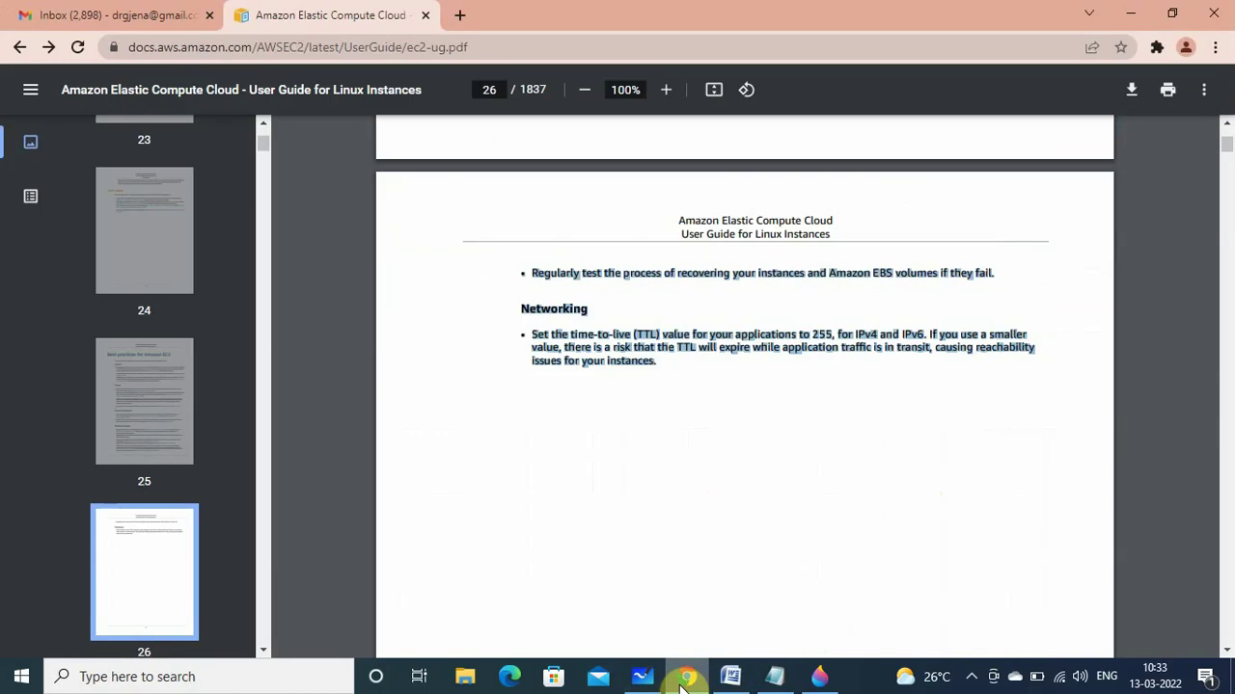
left_click(129, 14)
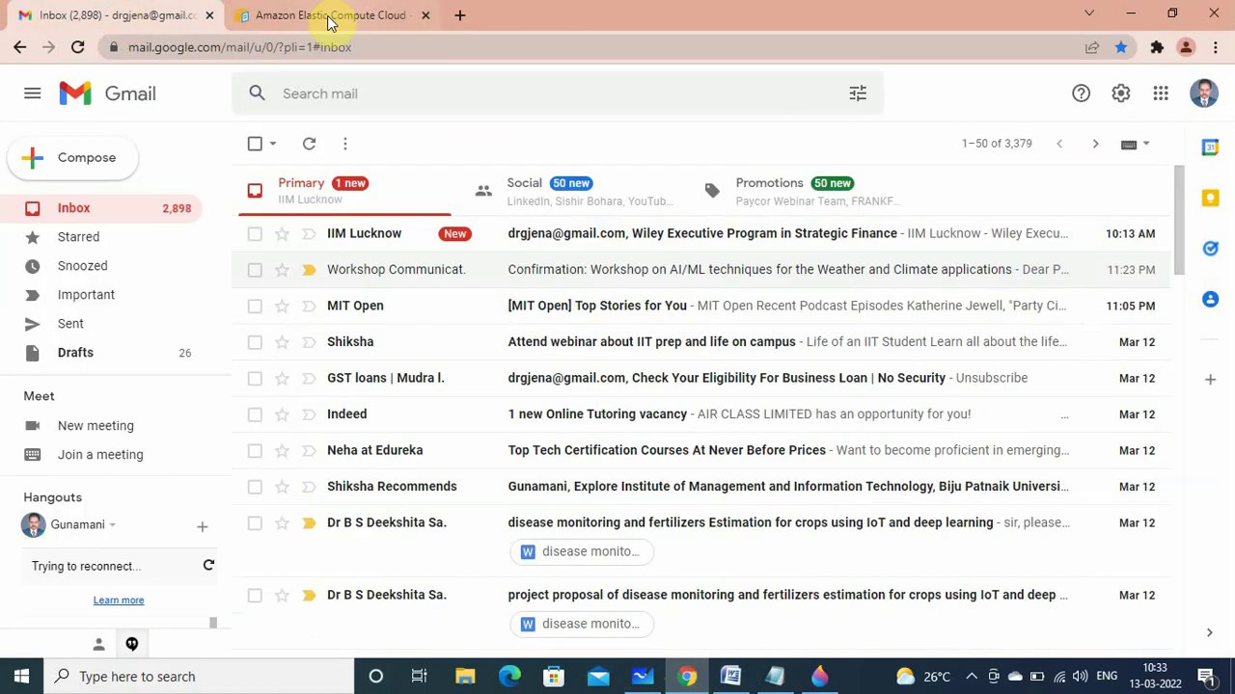
left_click(459, 17)
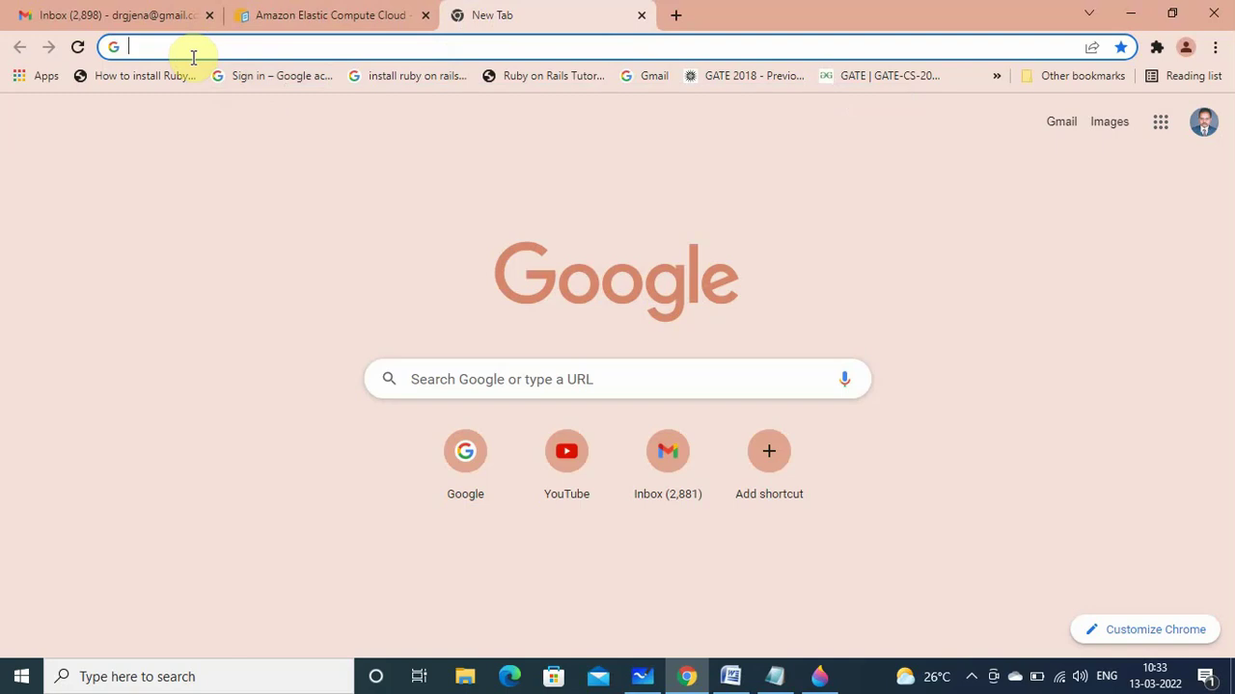
- Load console.aws.amazon.com to reach the AWS Sign-In page
type("console.aws.amazon.com")
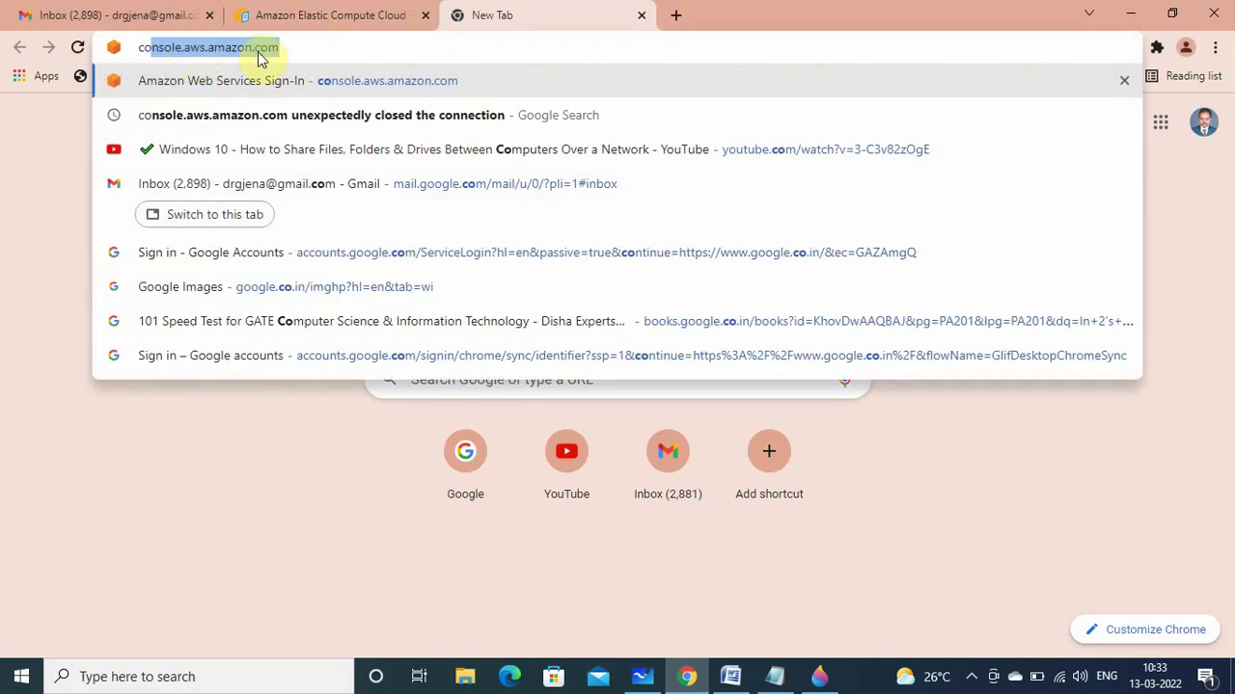
key("Right")
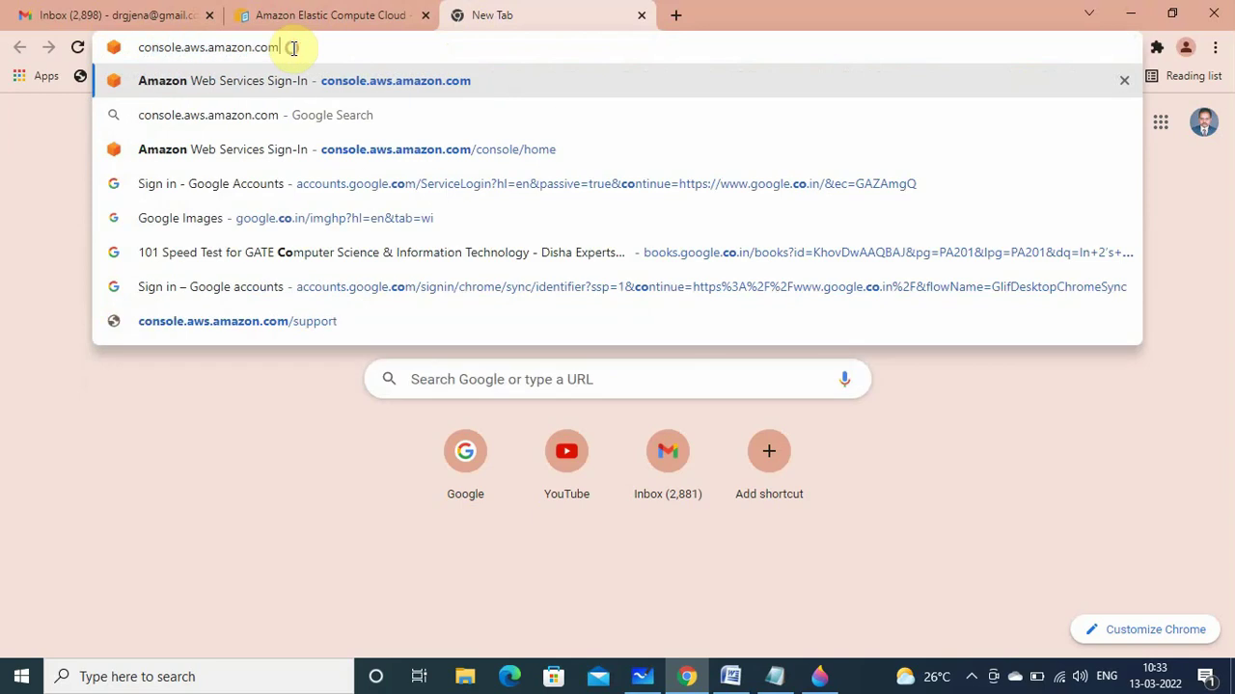
key("Return")
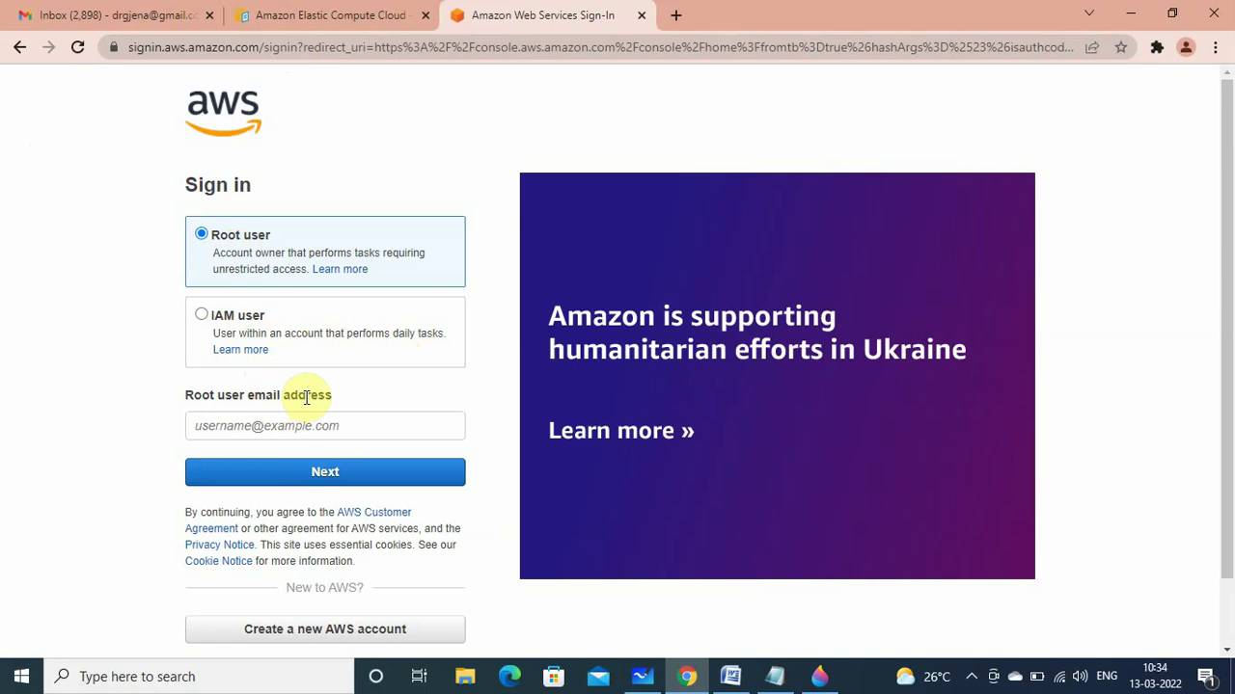
left_click(248, 435)
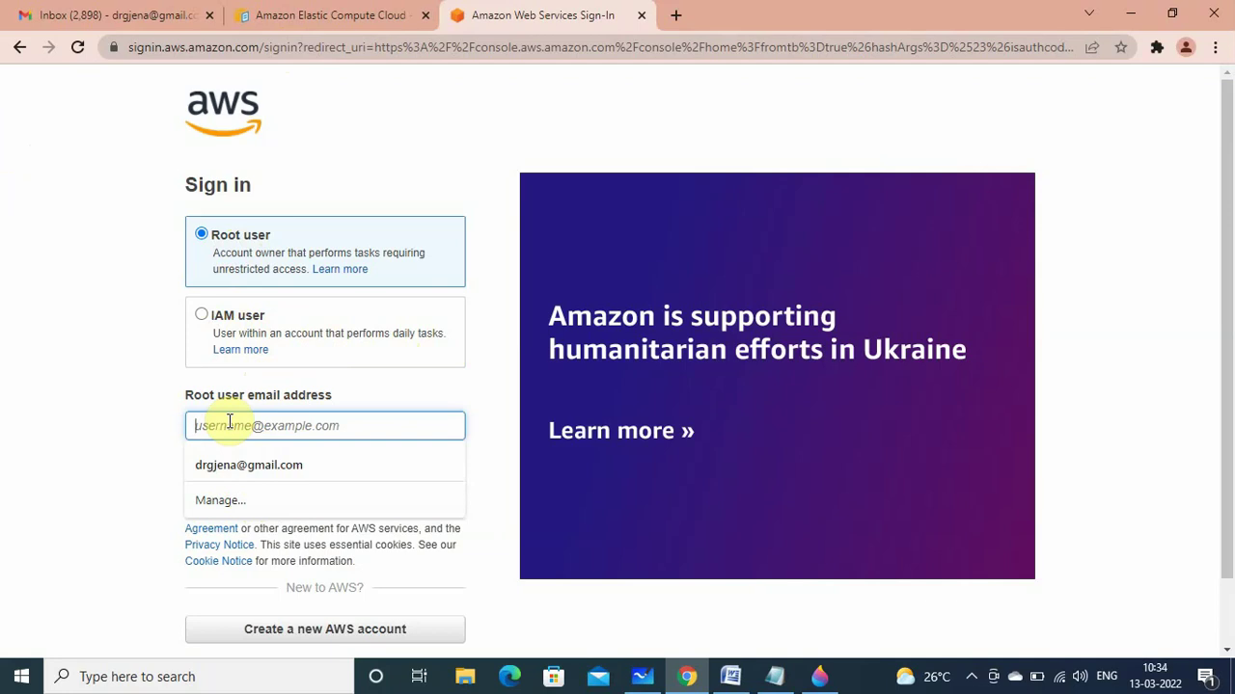
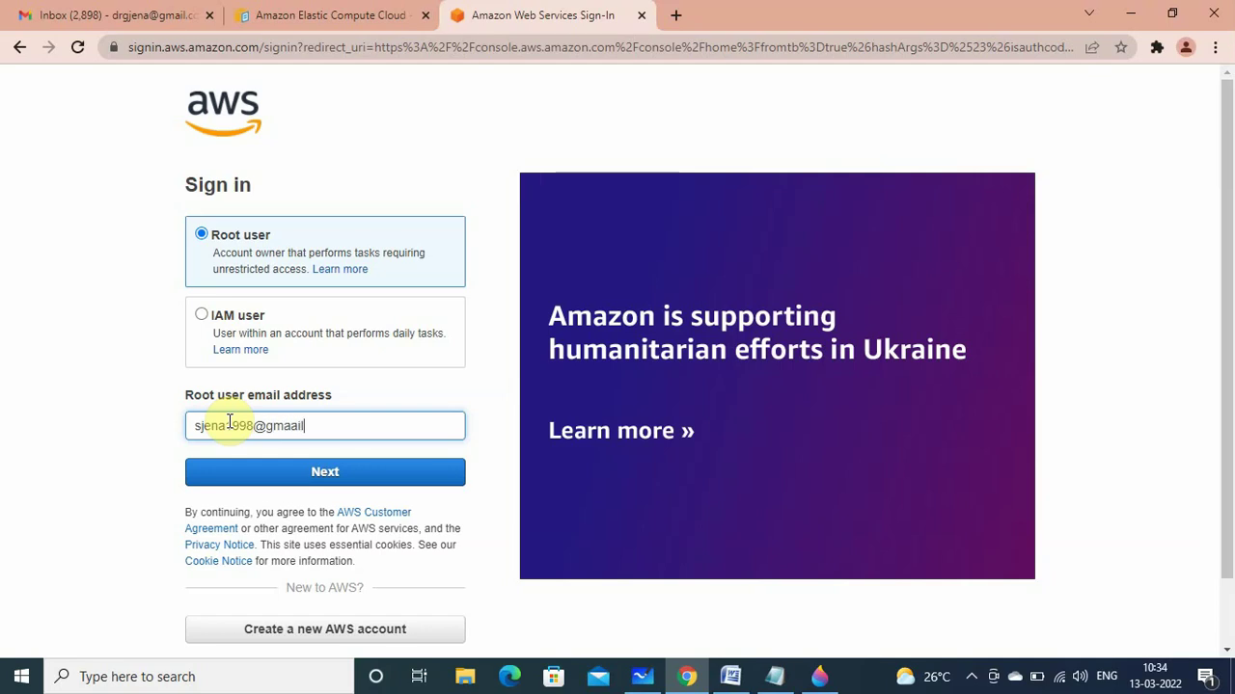
left_click(344, 477)
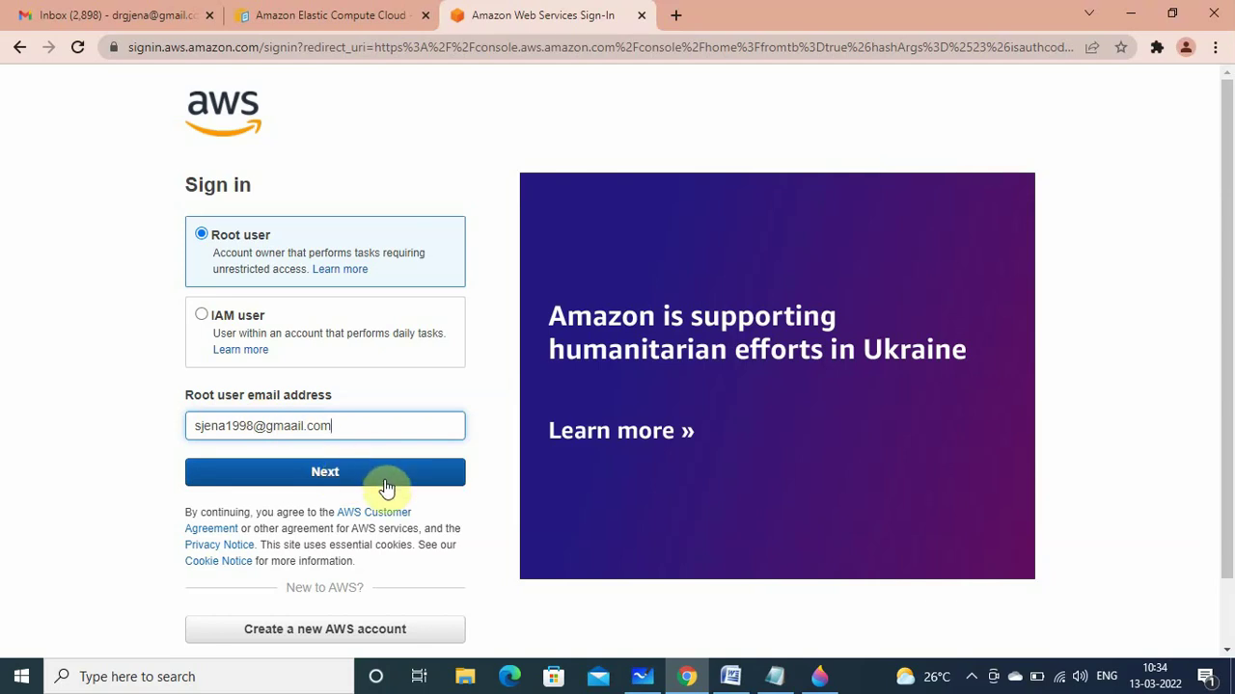
scroll(391, 496, "down", 1)
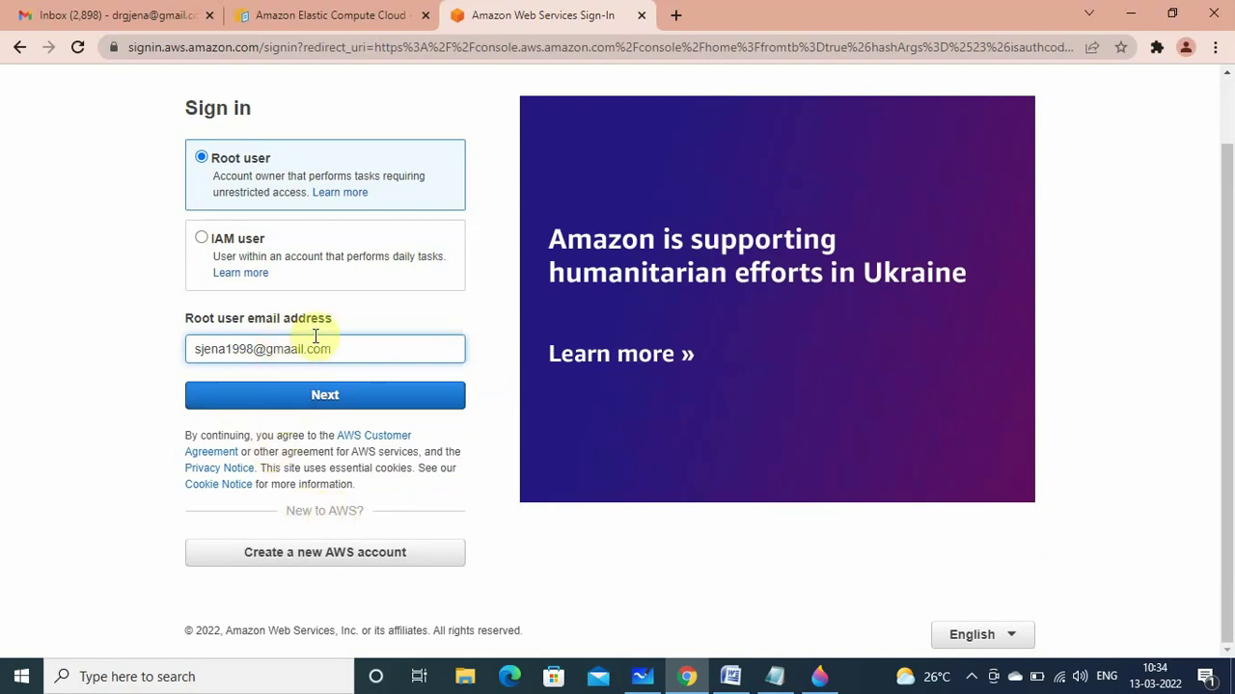
left_click(342, 355)
key("BackSpace")
key("BackSpace")
key("BackSpace")
key("BackSpace")
key("BackSpace")
key("BackSpace")
key("BackSpace")
key("BackSpace")
key("BackSpace")
key("BackSpace")
key("BackSpace")
key("BackSpace")
key("BackSpace")
key("BackSpace")
key("BackSpace")
key("BackSpace")
key("BackSpace")
key("BackSpace")
key("BackSpace")
key("BackSpace")
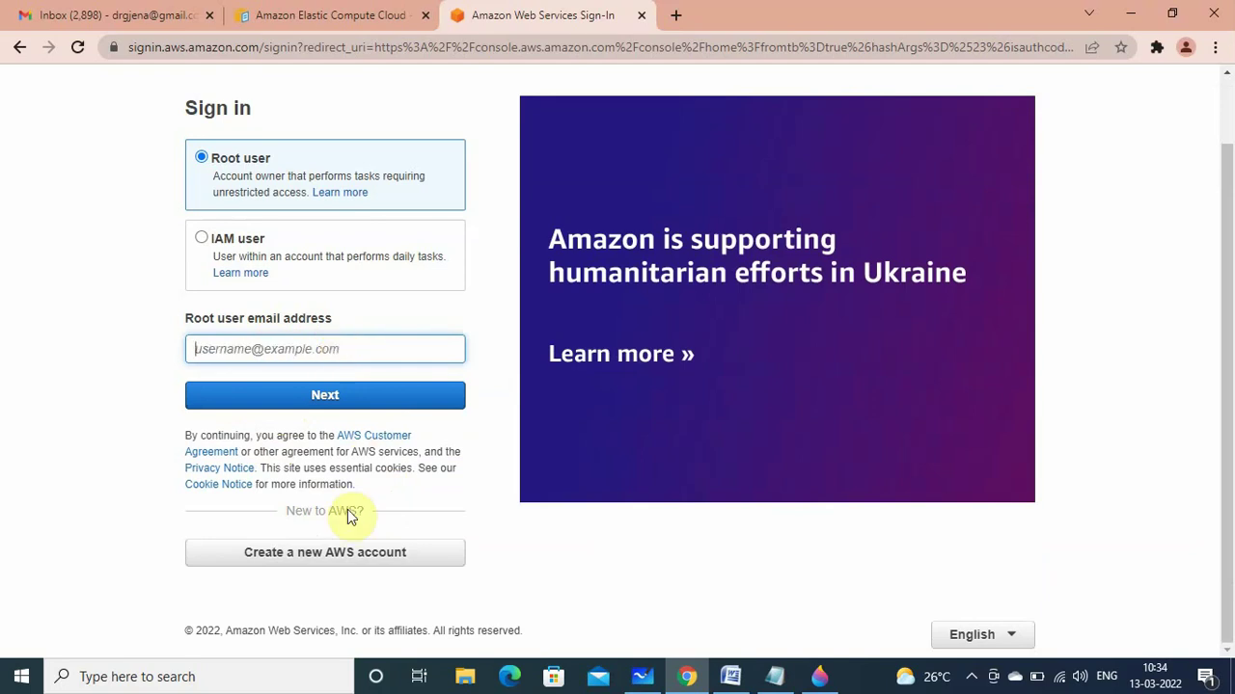
left_click(330, 567)
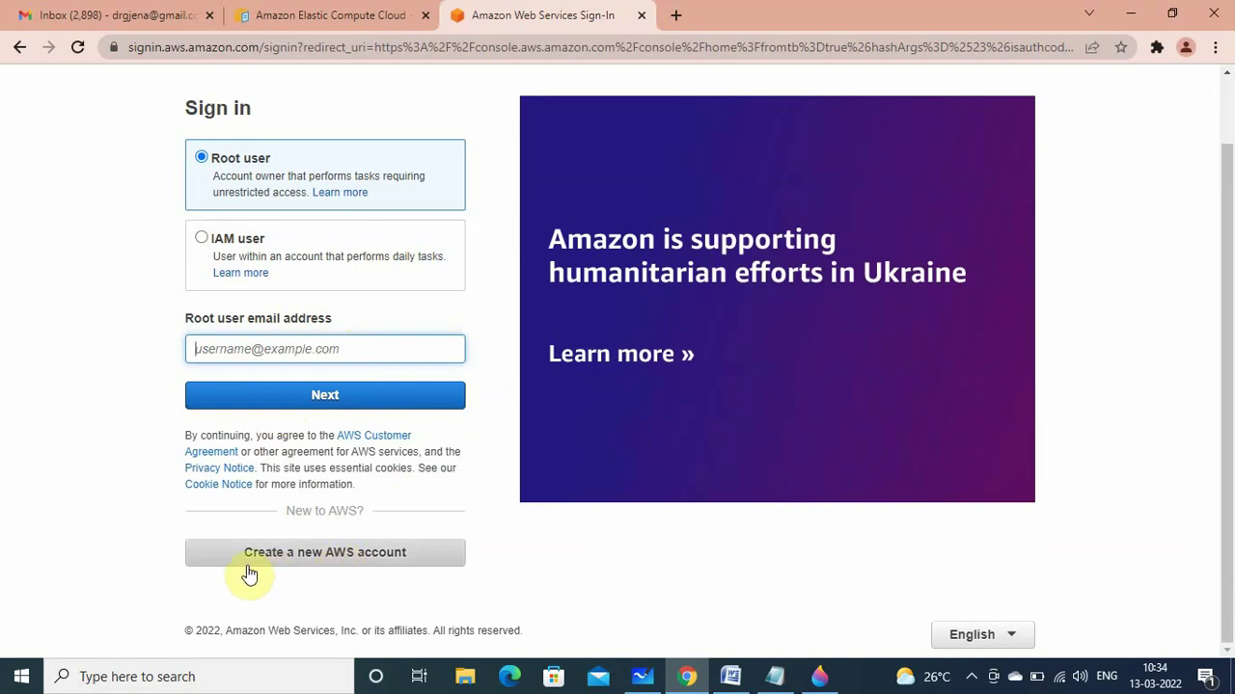
- Start creating a new AWS account and enter the root user's Gmail address
left_click(306, 559)
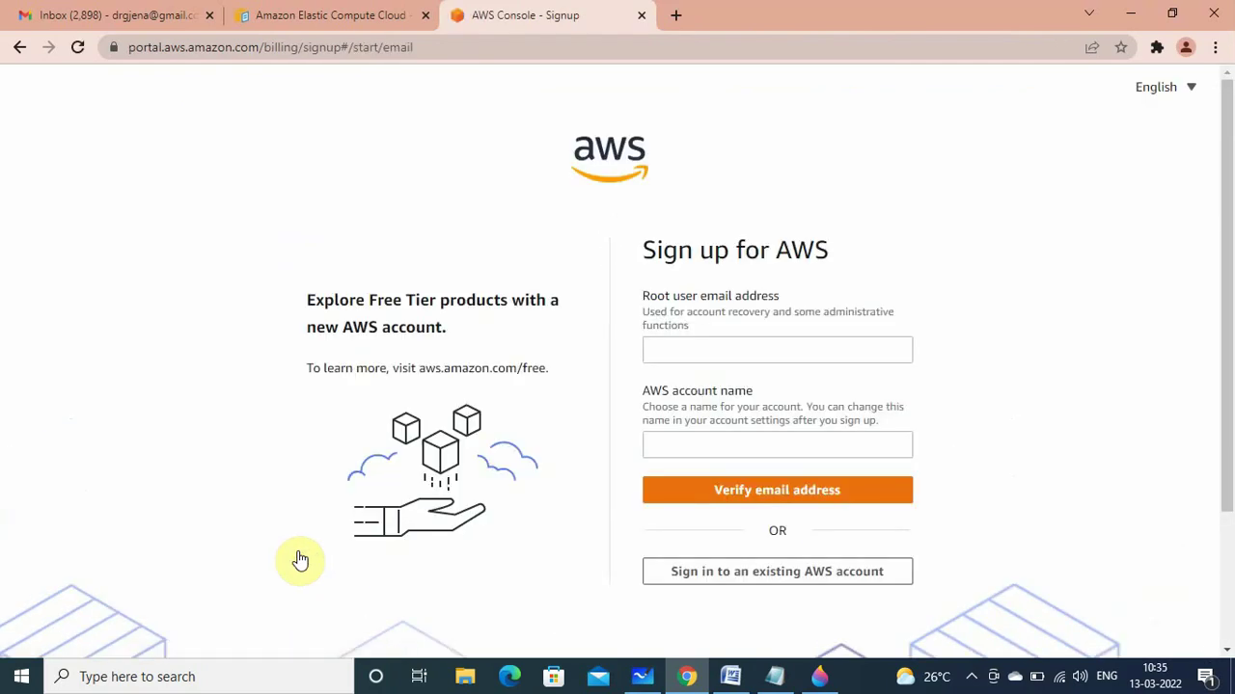
left_click(678, 361)
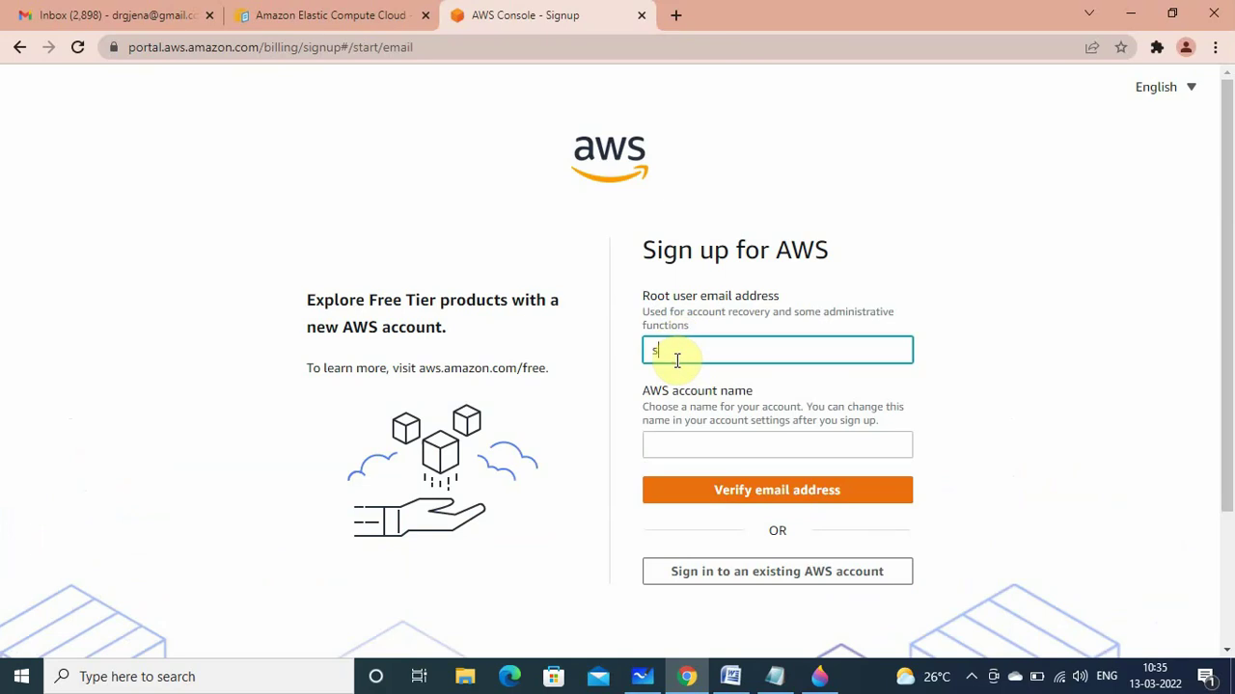
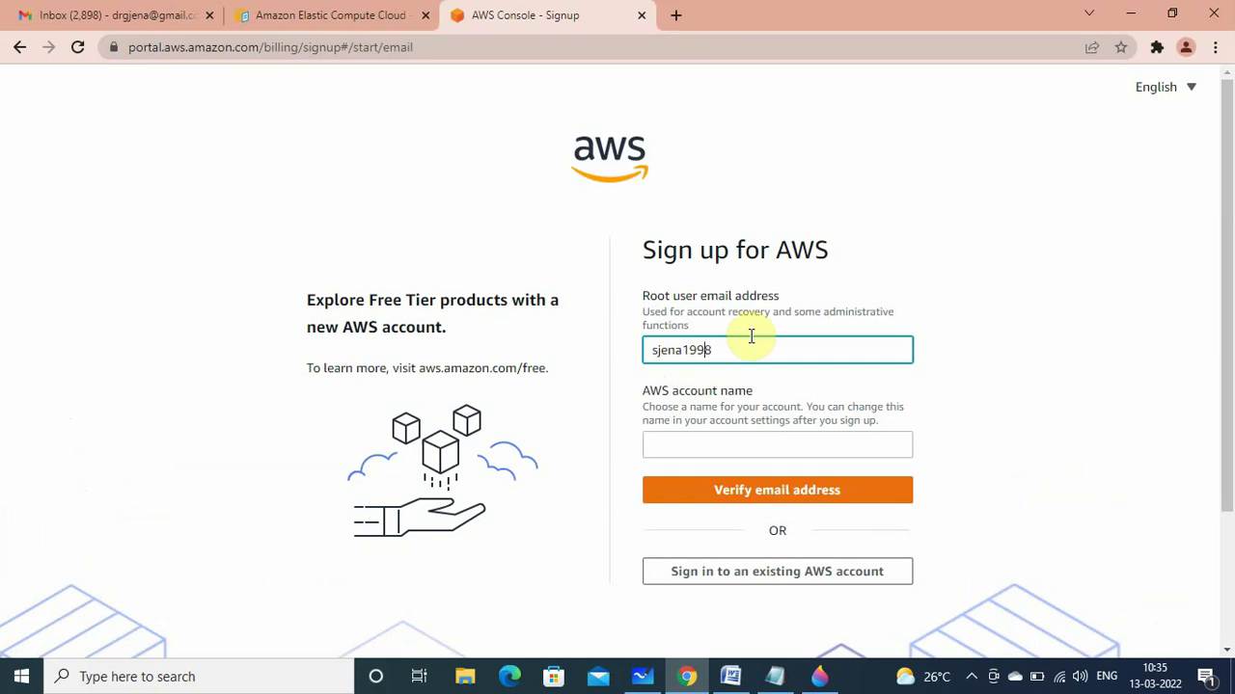
left_click(736, 347)
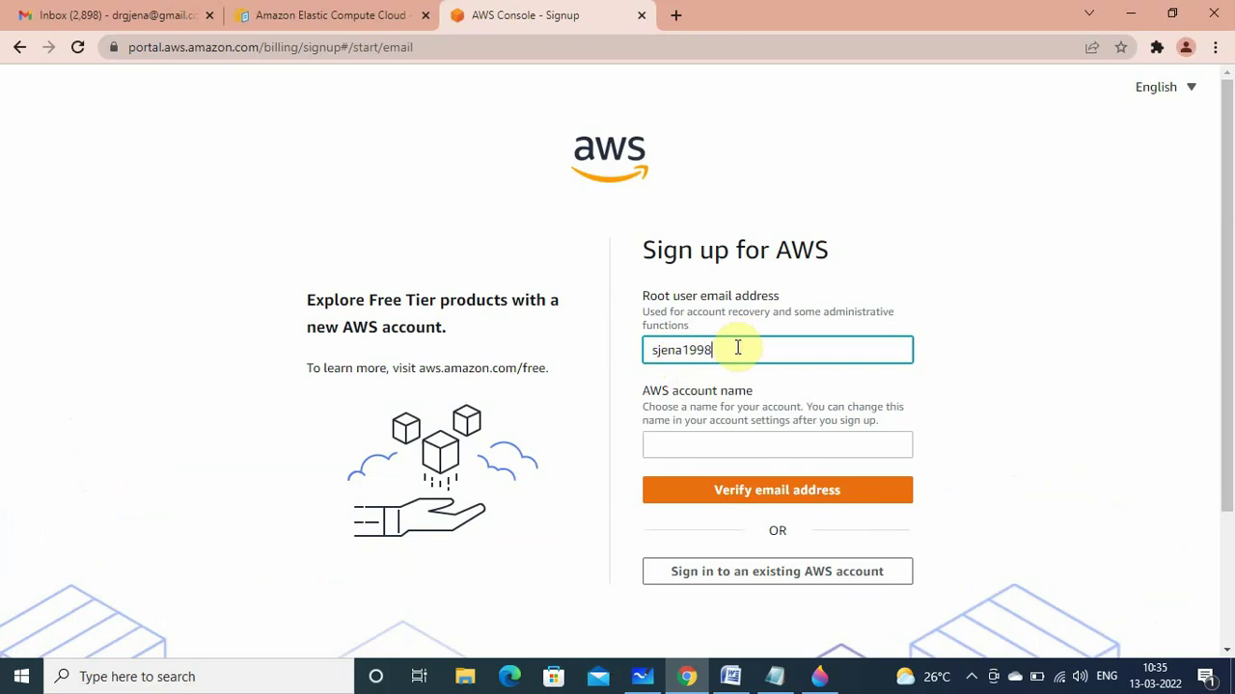
type("@gmail.com")
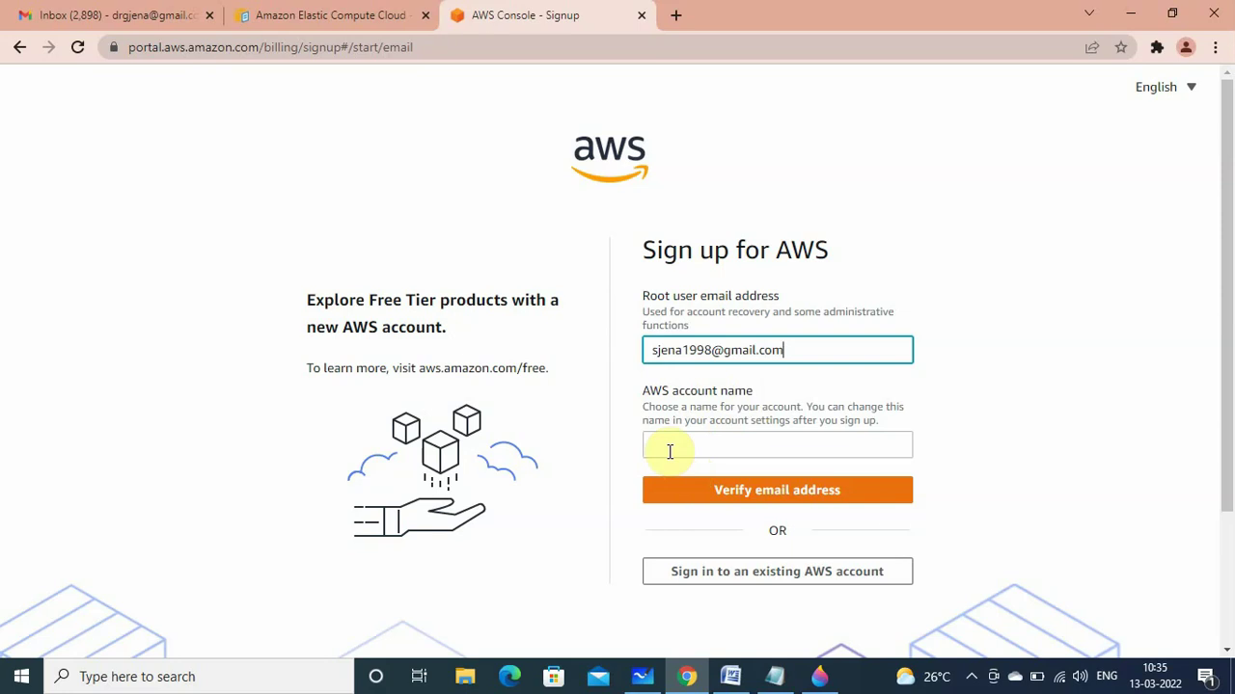
- Fill in the AWS account name, replacing the mistyped text with the chosen name
left_click(666, 446)
type("gmail.com")
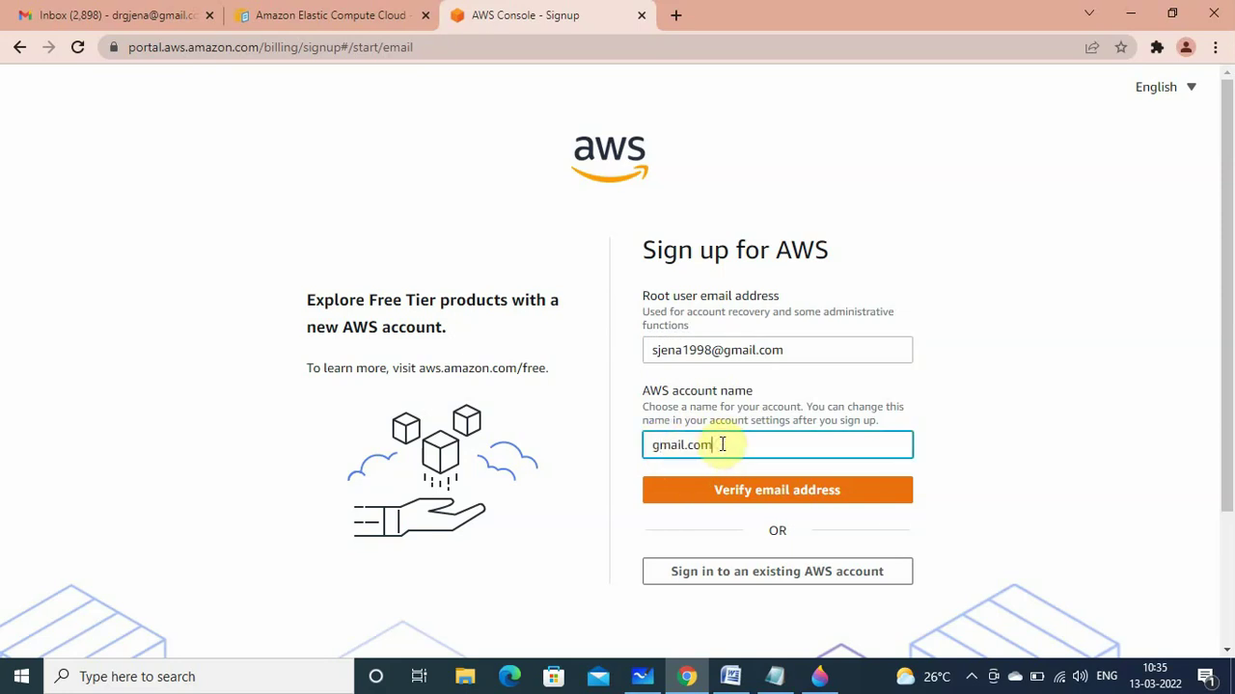
left_click_drag(721, 445, 627, 449)
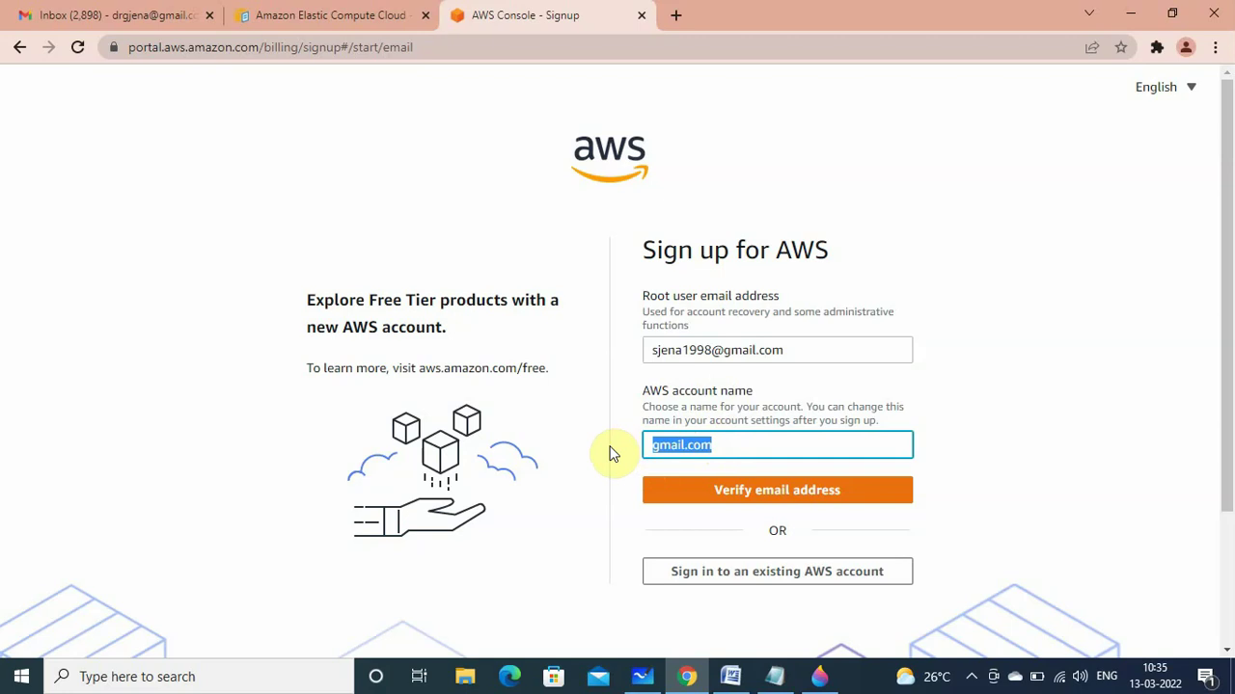
type("sje")
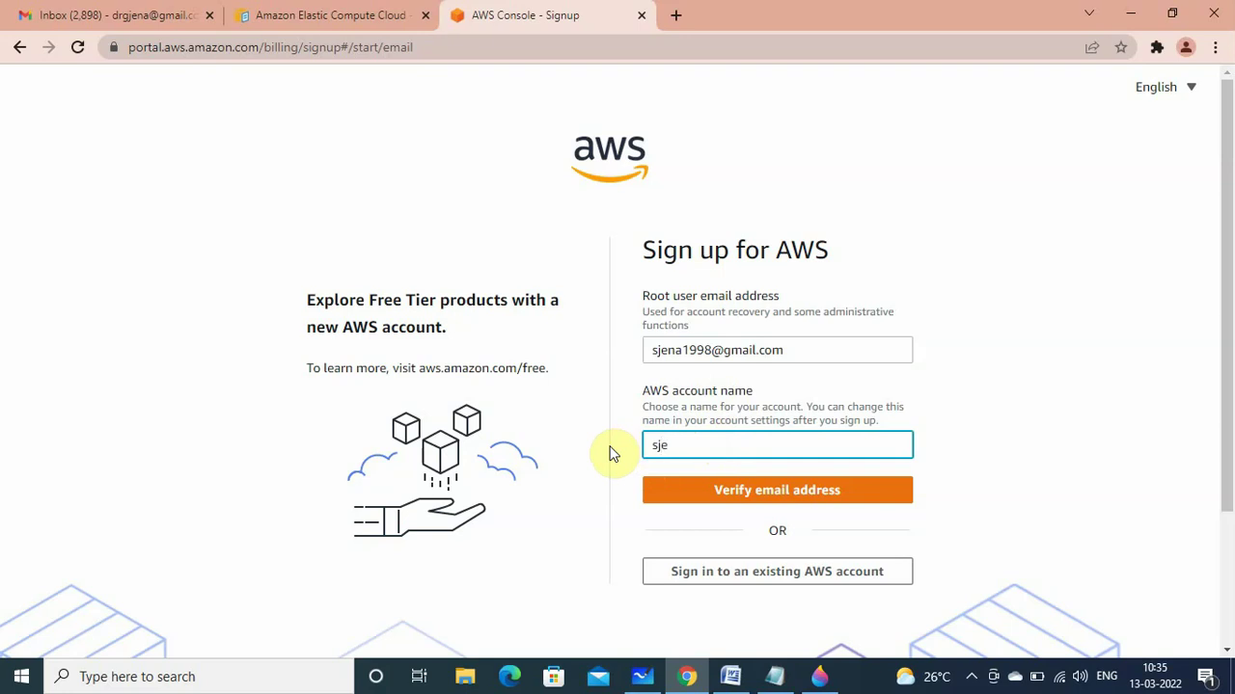
type("na")
- Complete the security check captcha and submit the email for verification
left_click(970, 678)
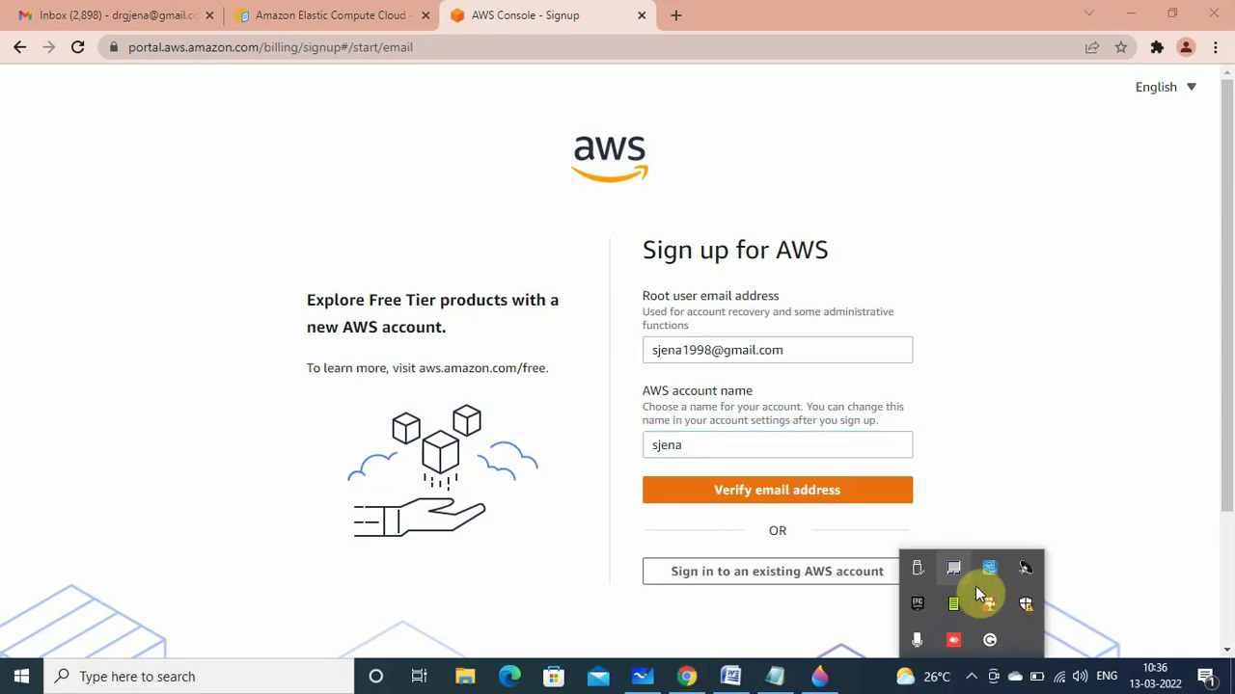
right_click(986, 603)
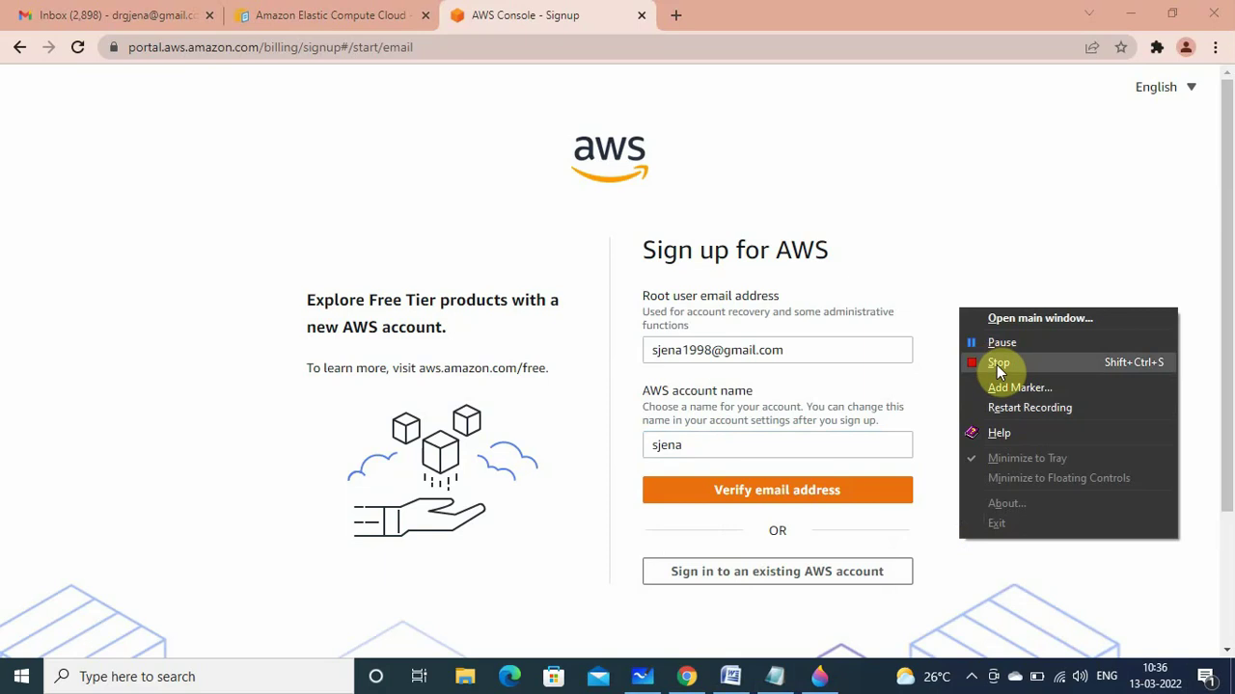
left_click(996, 341)
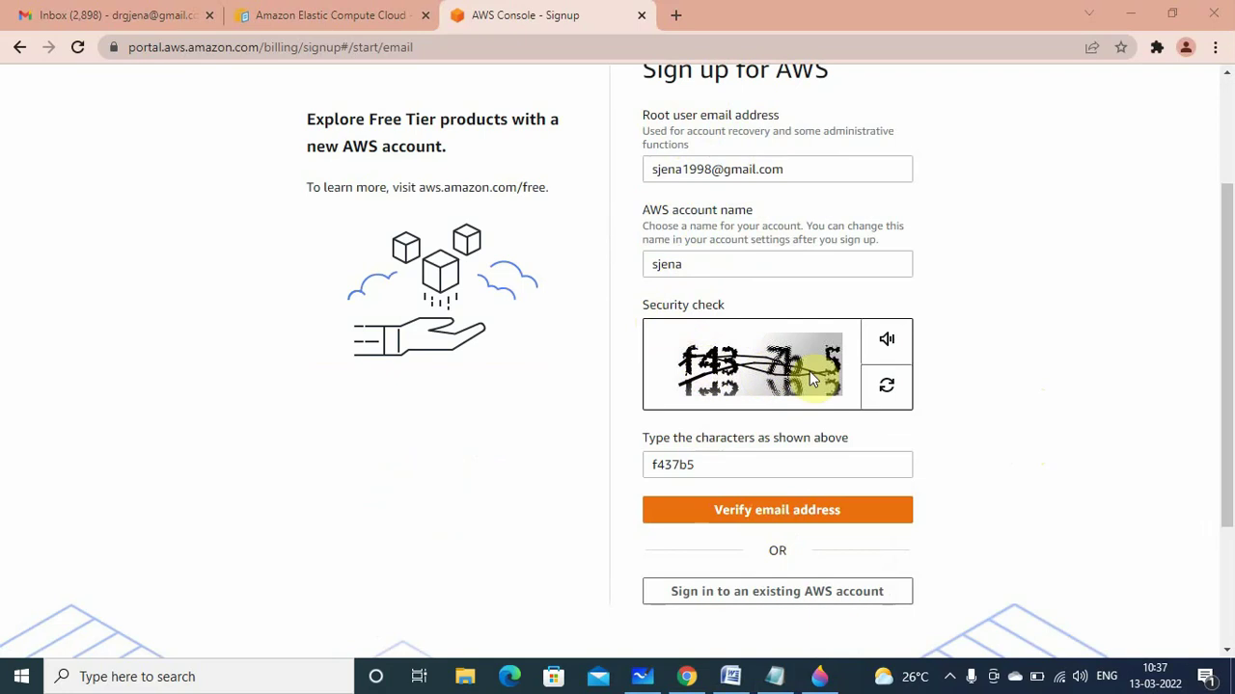
left_click(789, 512)
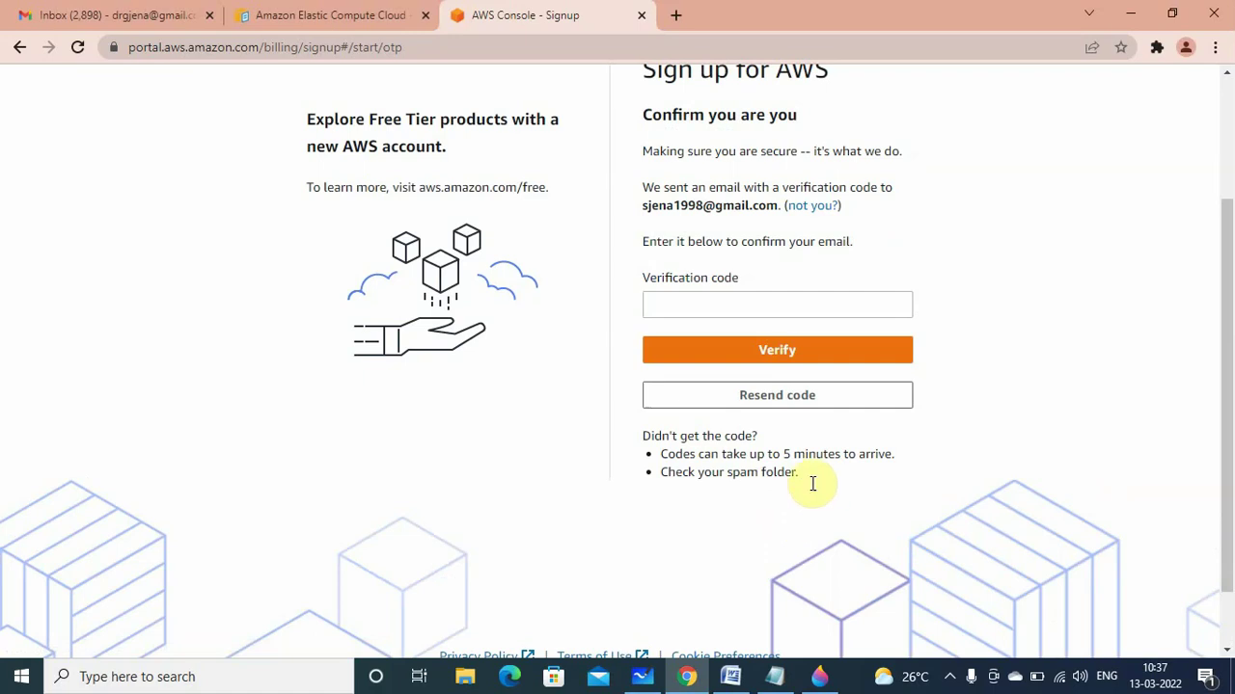
- Enter the six-digit verification code received by email
left_click(665, 302)
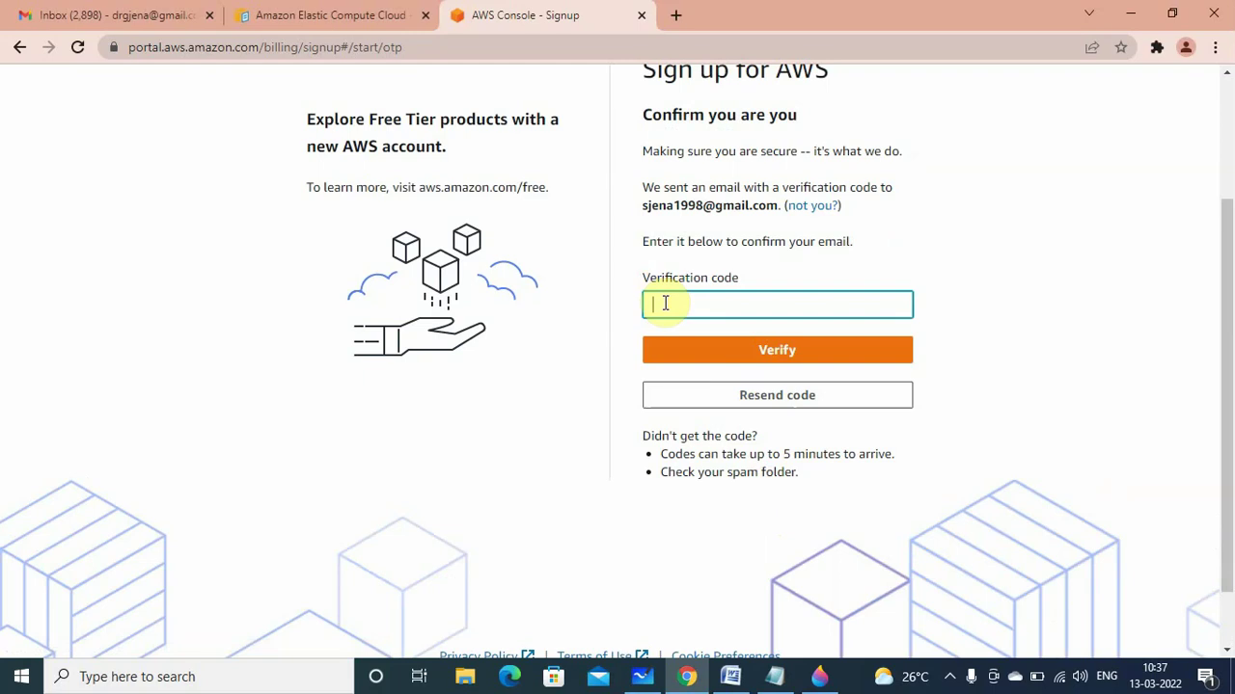
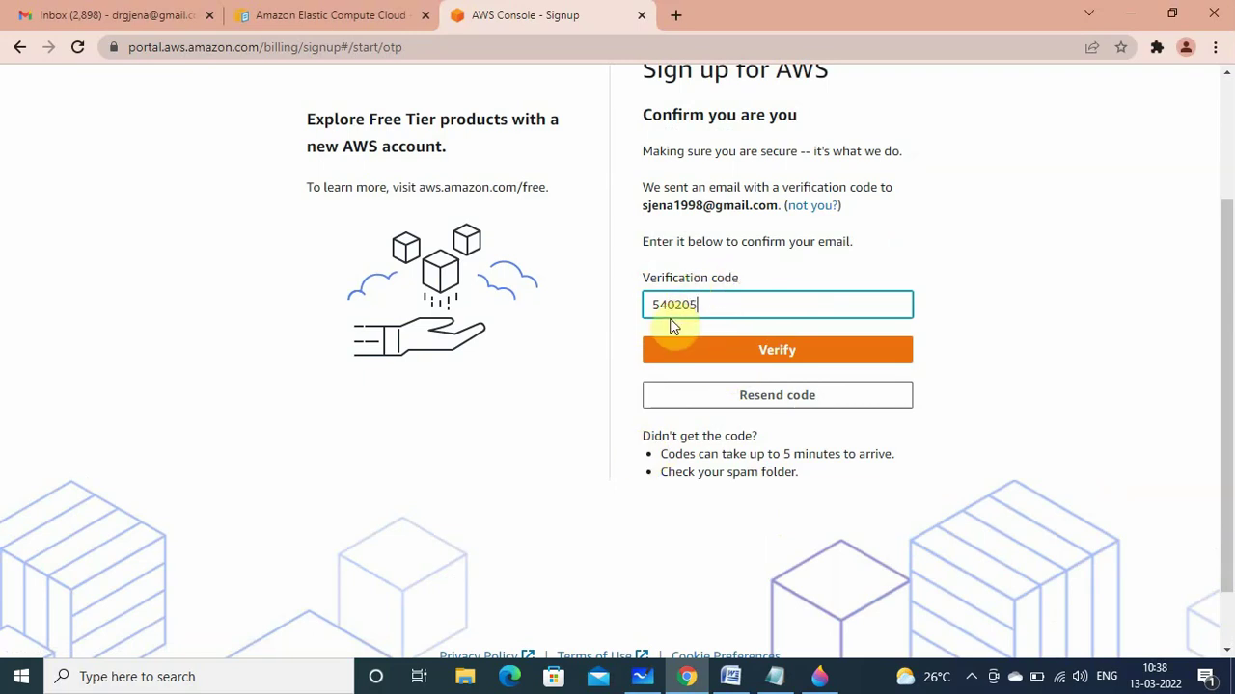
- Submit the verification code and enter a root user password meeting all four requirements
left_click(775, 356)
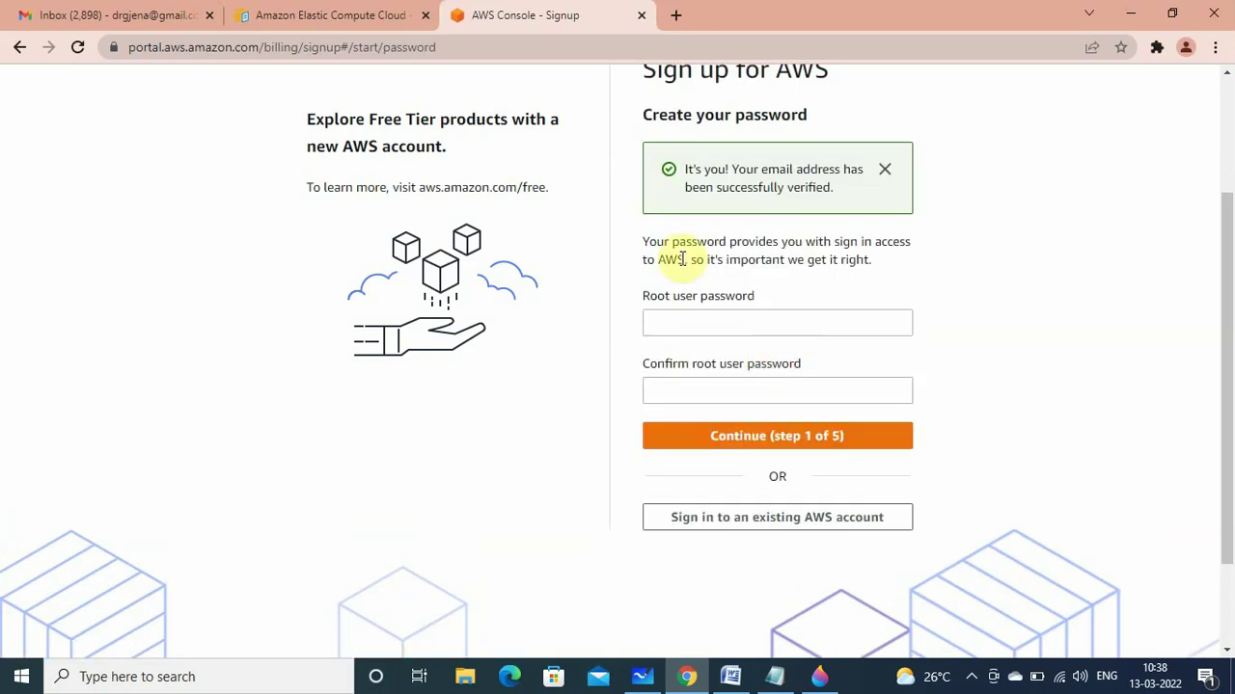
left_click(667, 321)
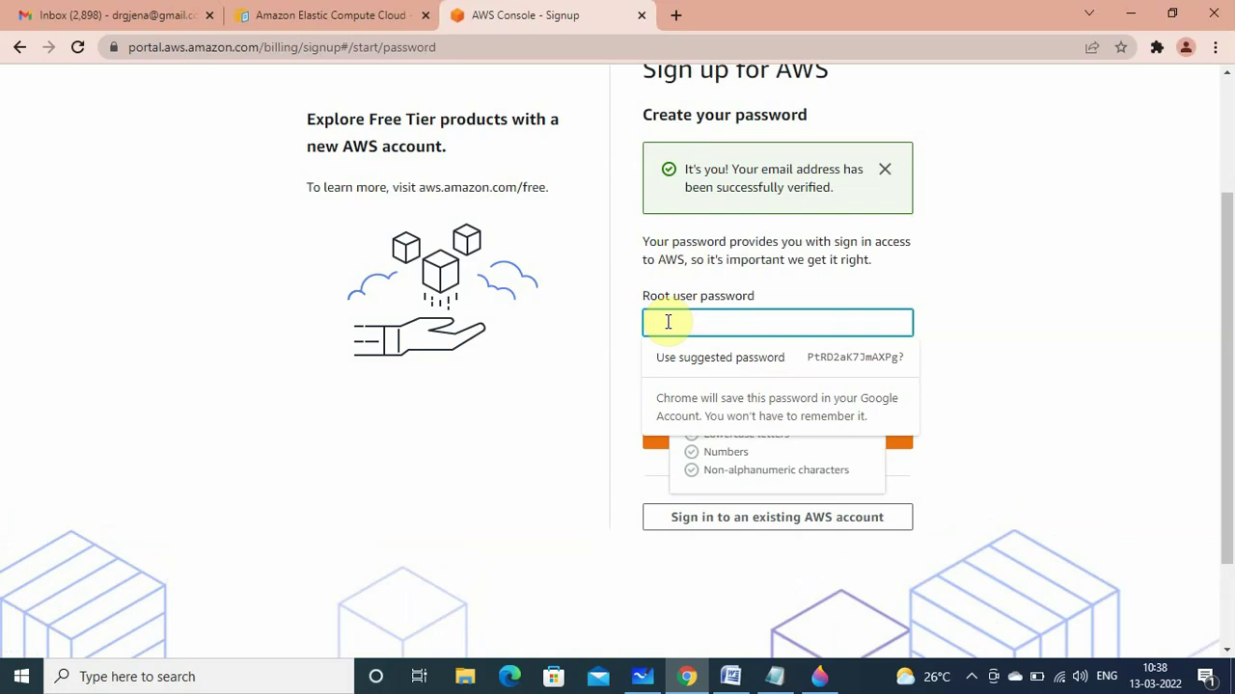
type("*********")
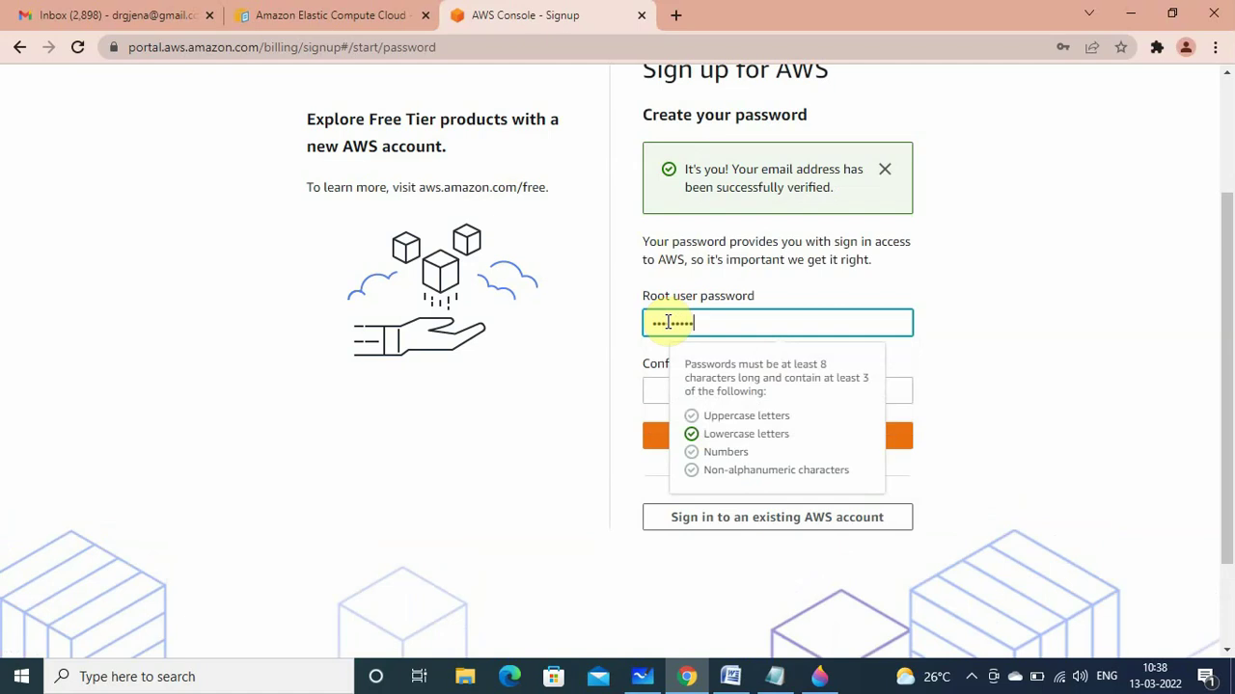
type("****")
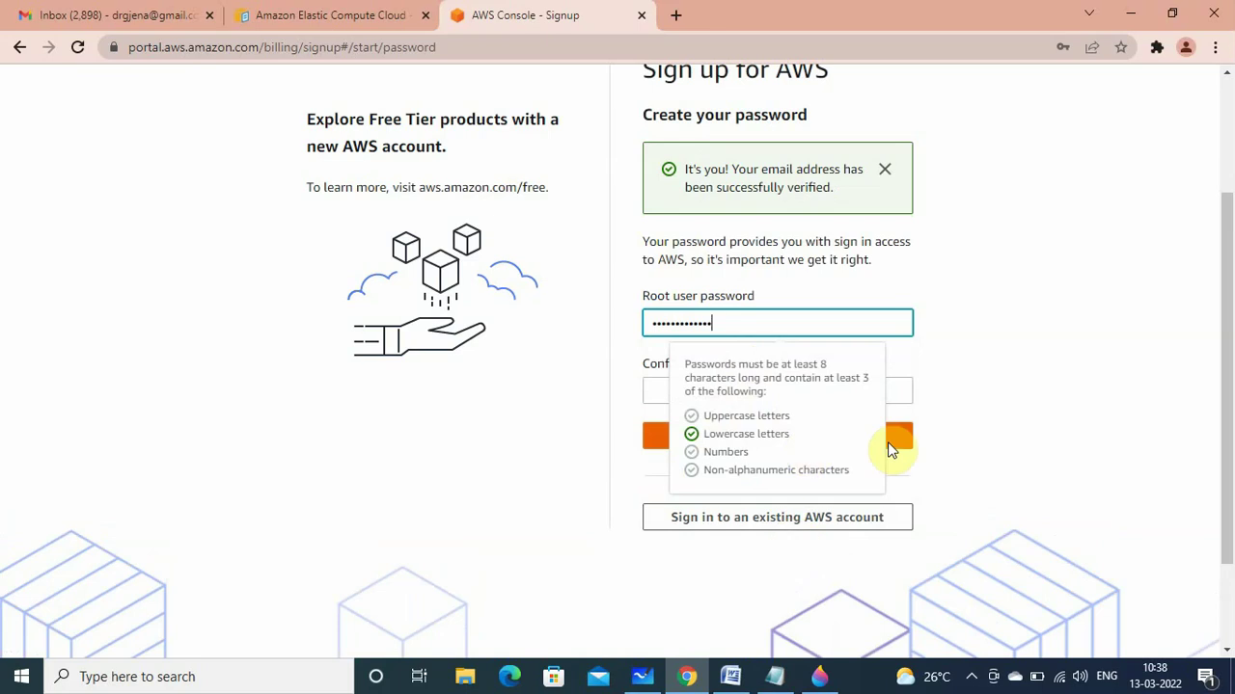
scroll(968, 411, "down", 2)
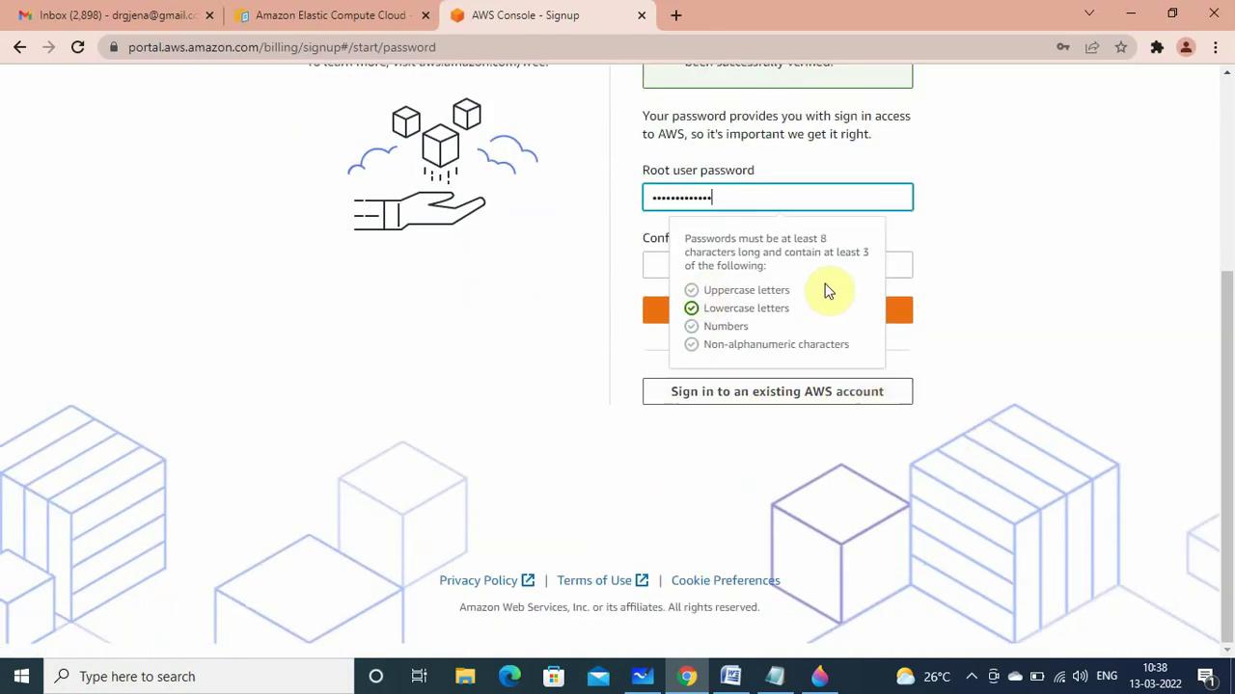
left_click(1033, 270)
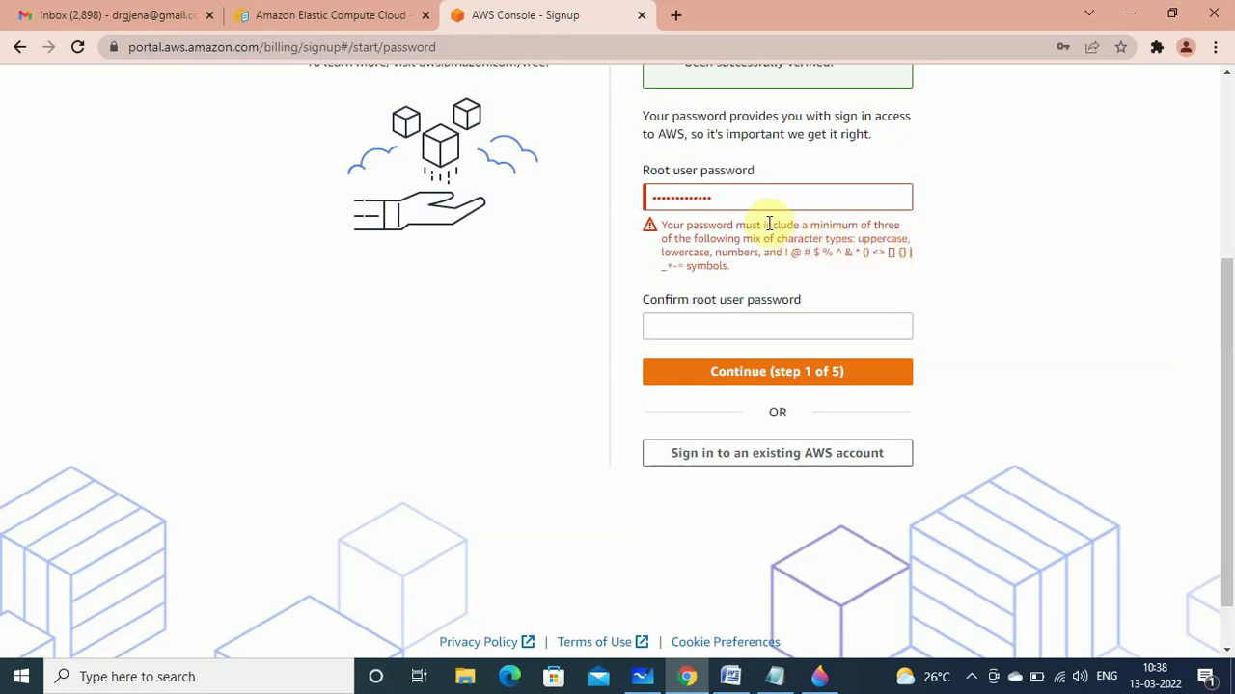
left_click(659, 197)
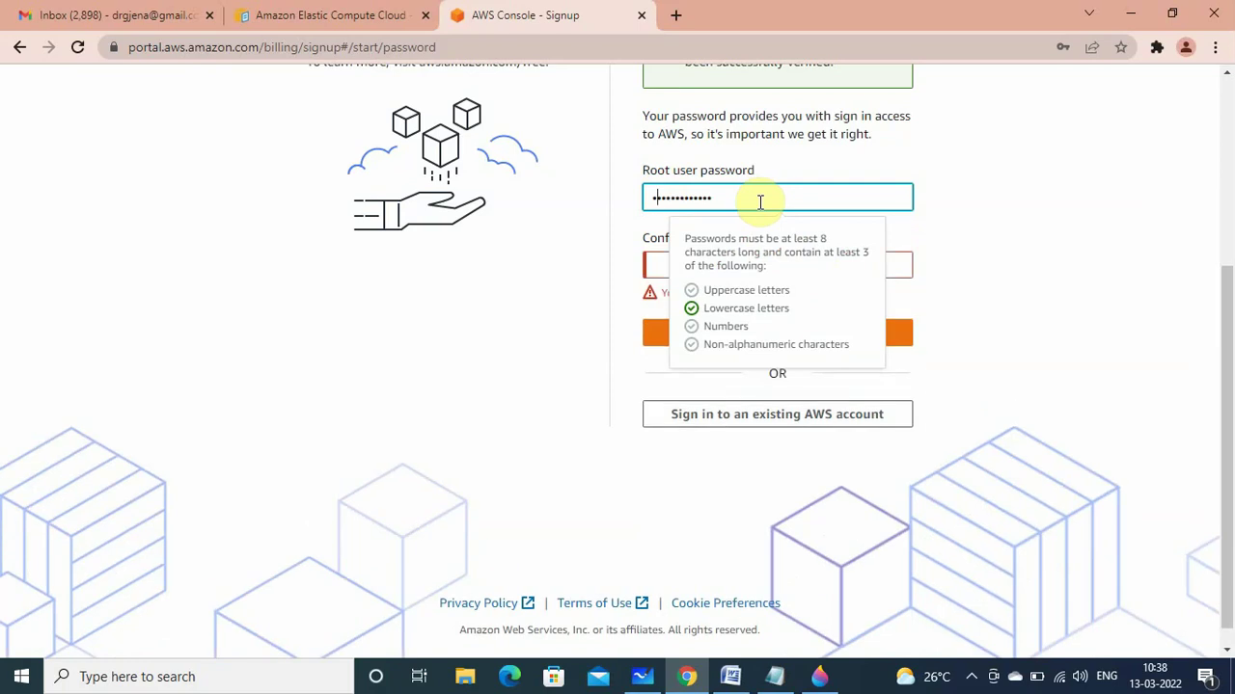
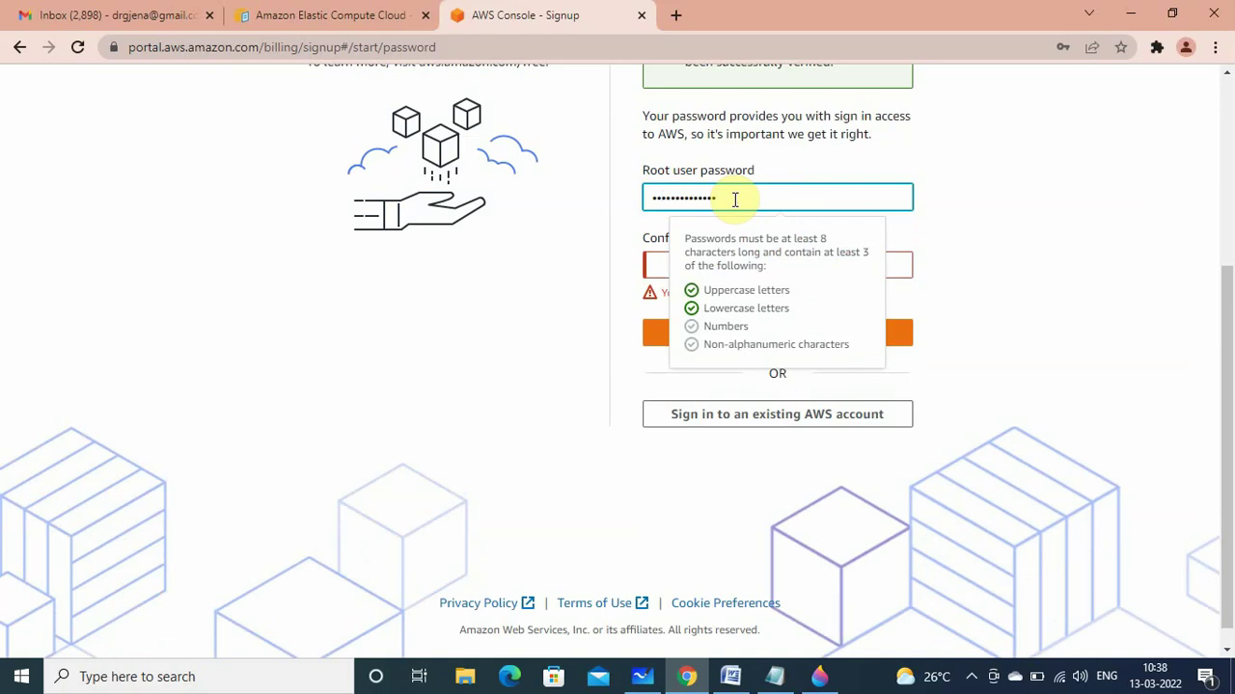
left_click(1088, 235)
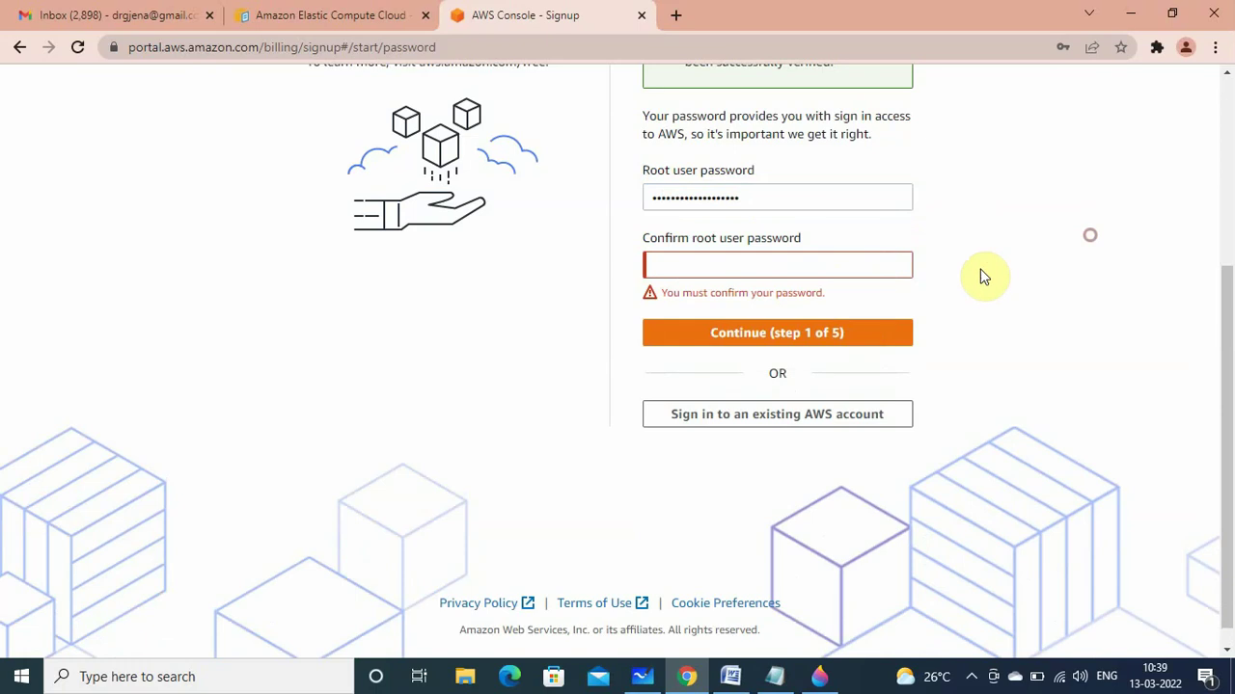
- Confirm the root user password, retyping both fields until they match
left_click(682, 264)
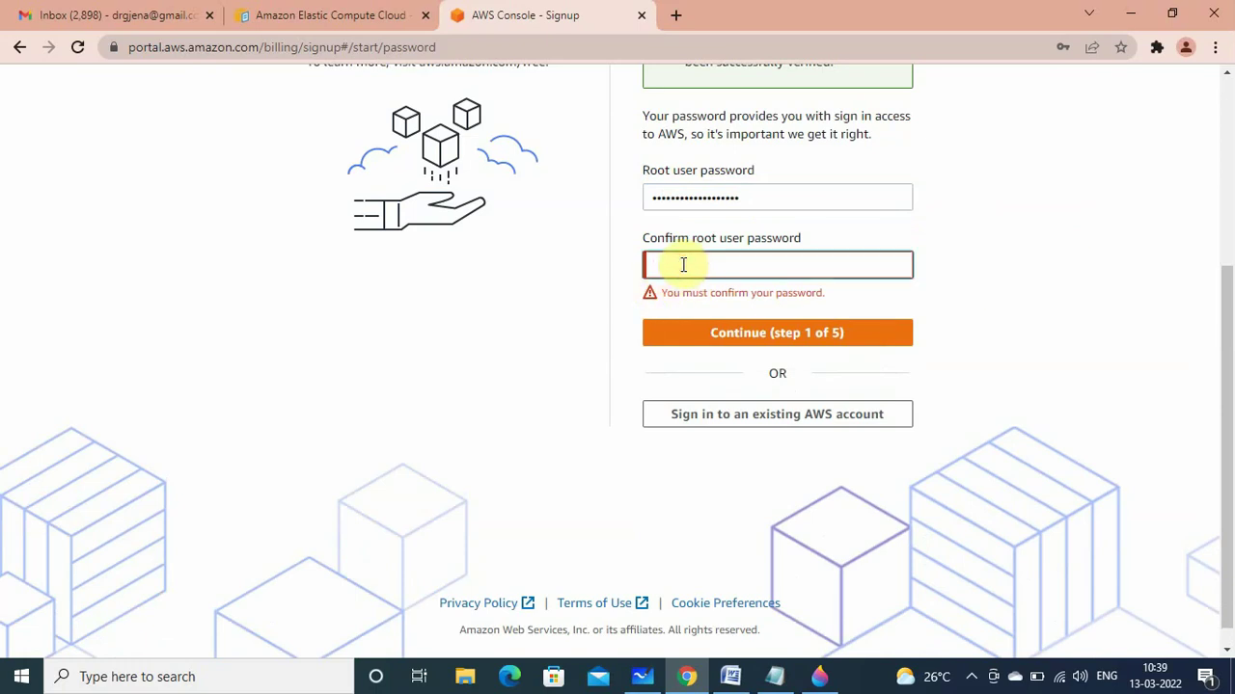
type("•••••••••••••")
left_click(1019, 303)
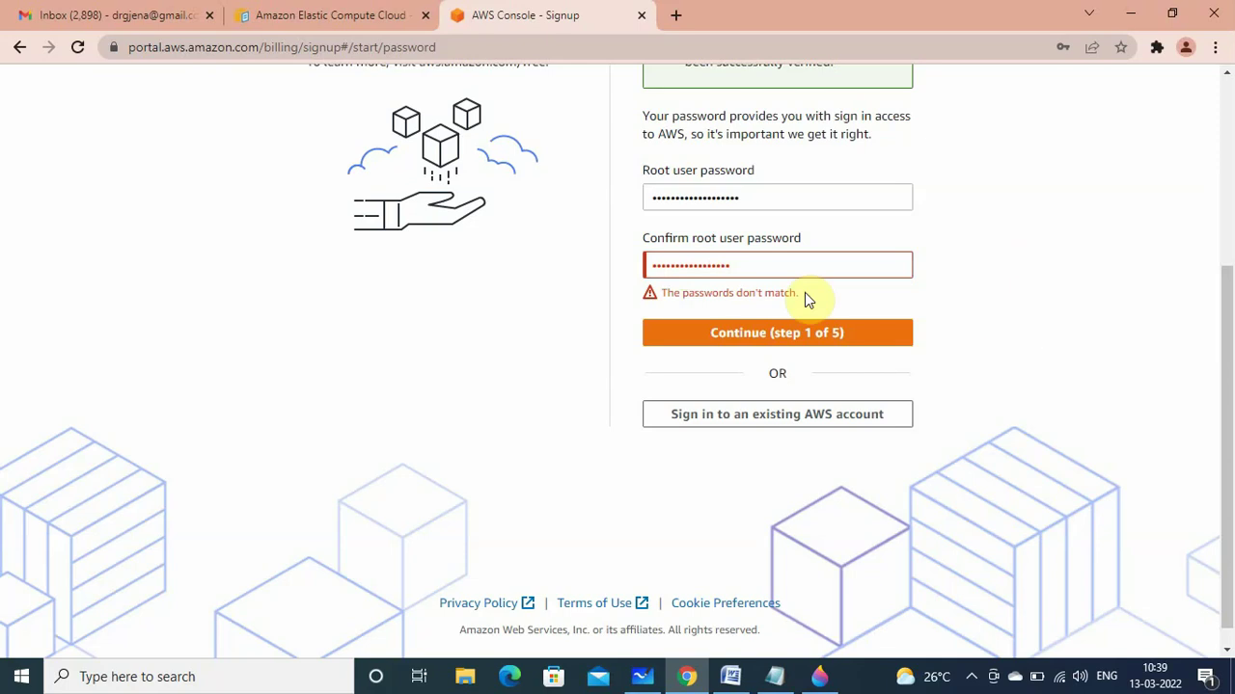
left_click(747, 260)
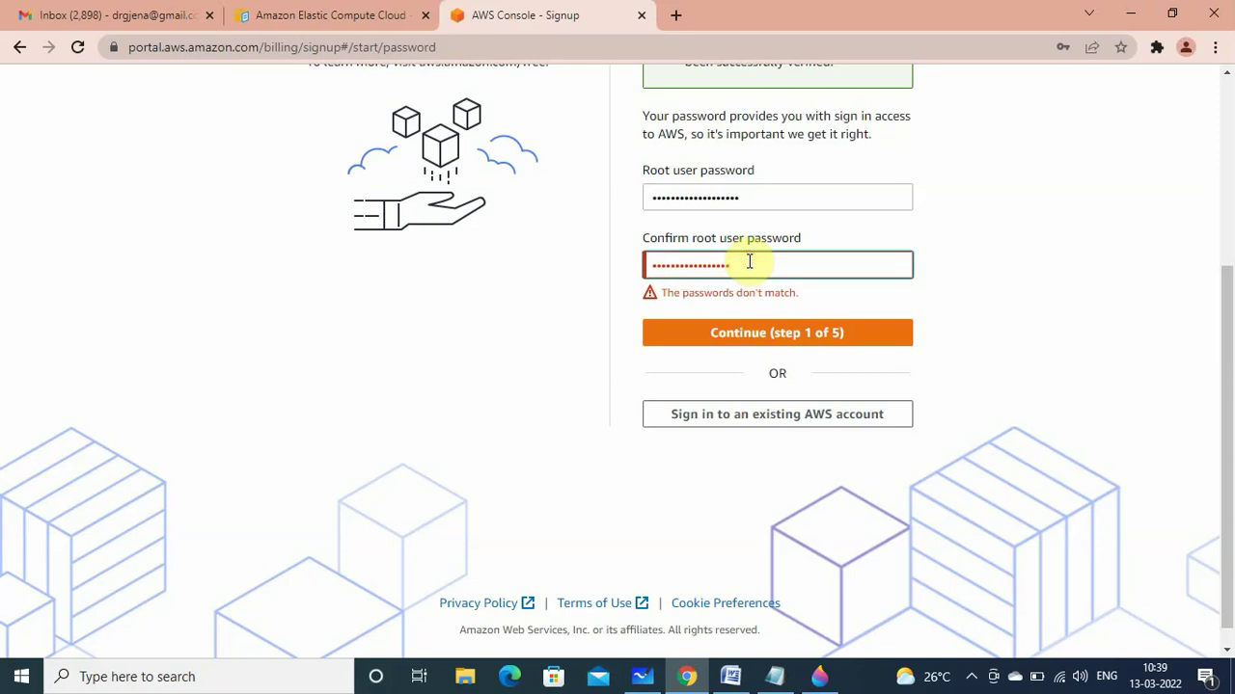
key("BackSpace")
key("BackSpace")
key("BackSpace")
key("BackSpace")
key("BackSpace")
key("BackSpace")
key("BackSpace")
key("BackSpace")
key("BackSpace")
key("BackSpace")
key("BackSpace")
key("BackSpace")
key("BackSpace")
key("BackSpace")
key("BackSpace")
key("BackSpace")
type("•••••••••••••••••")
left_click_drag(778, 203, 551, 199)
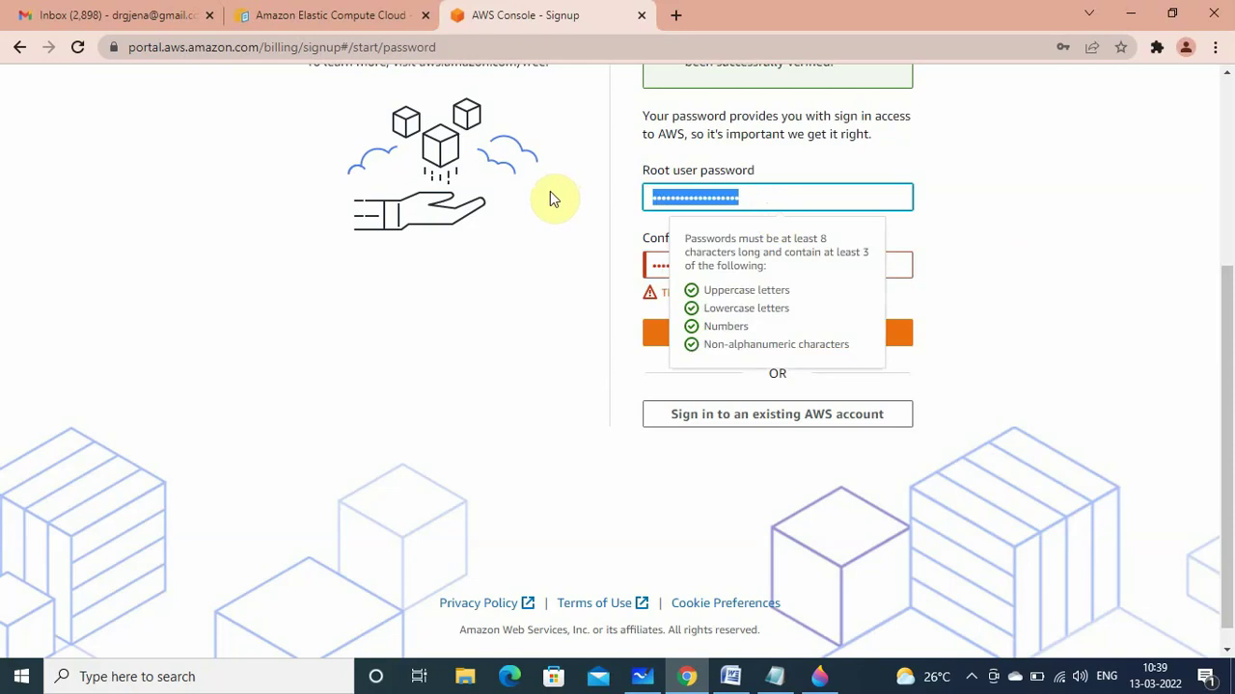
type("••••")
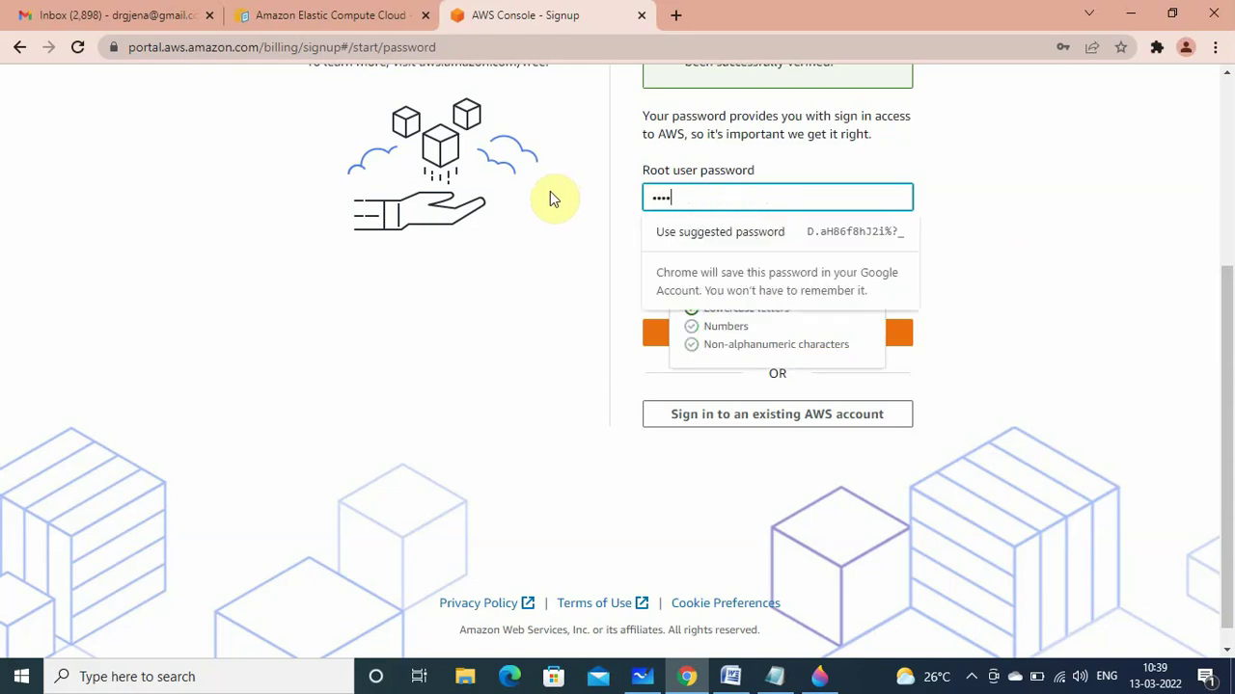
type("•••••")
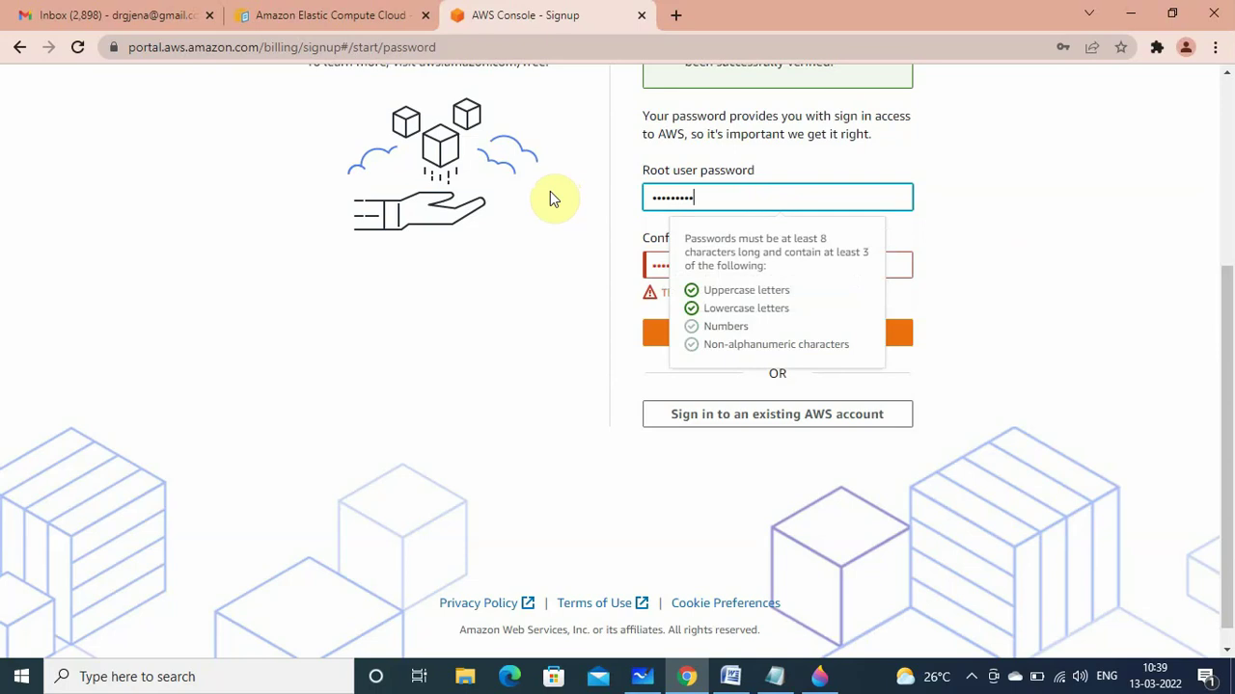
type("••••••••")
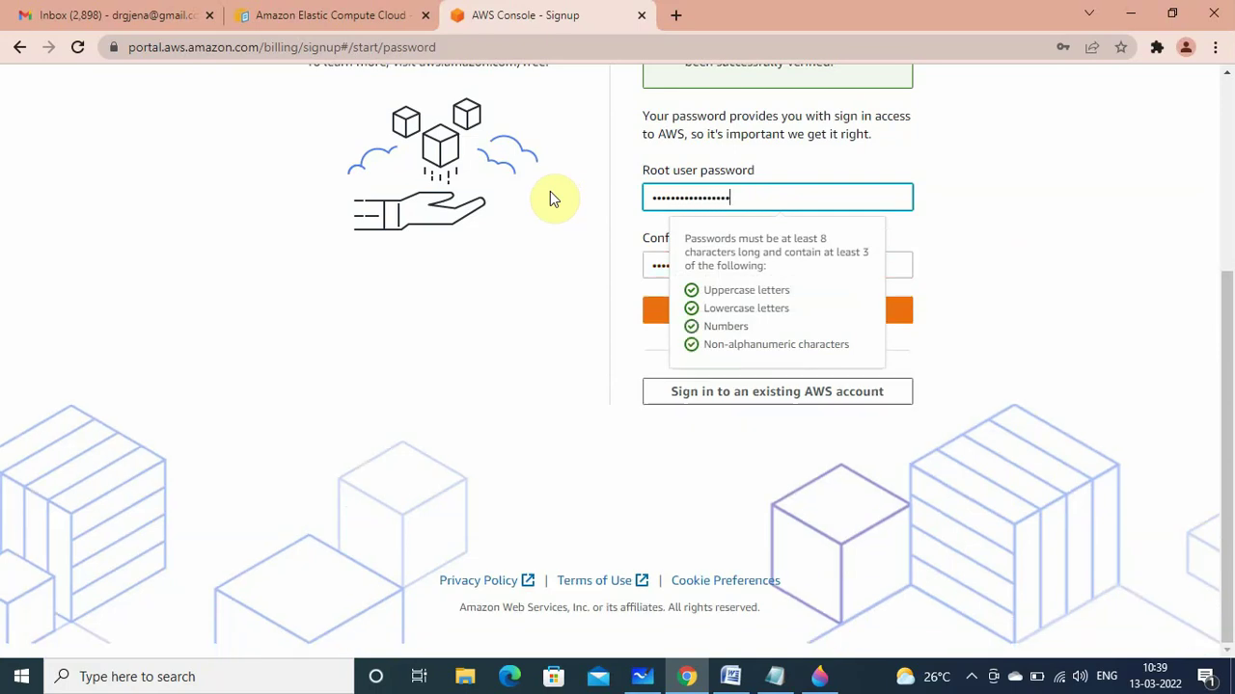
left_click(992, 246)
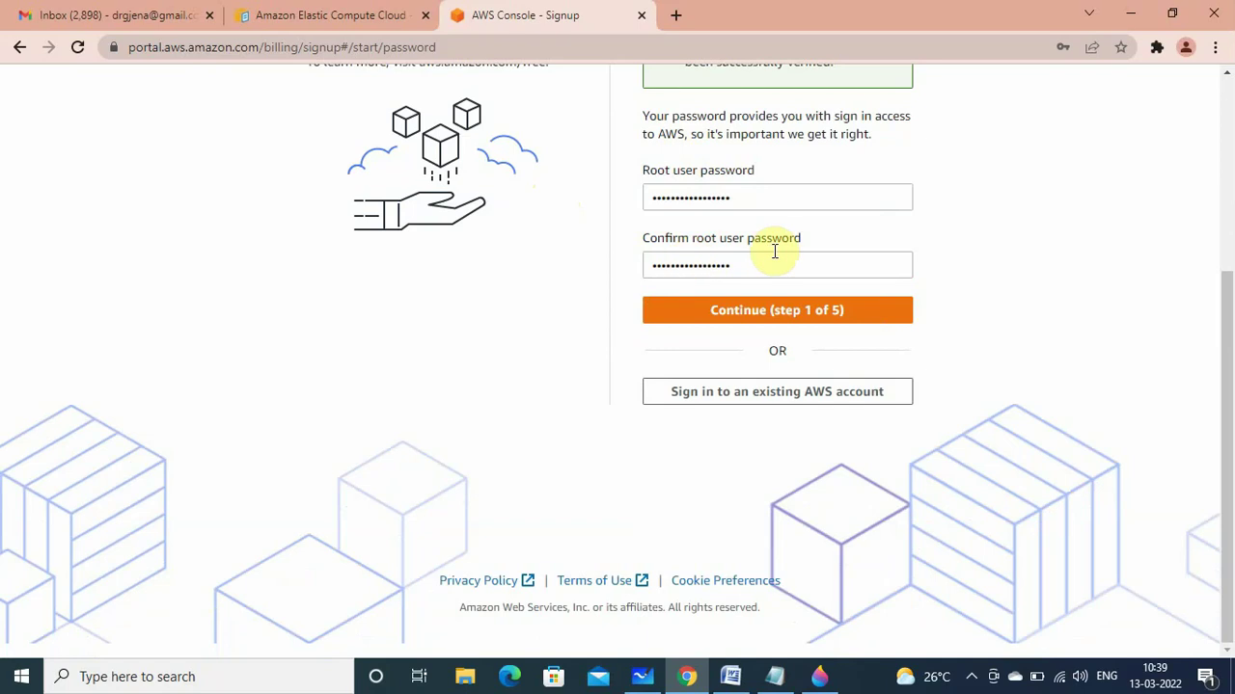
- Continue past the password step, declining Chrome's offer to save the password
left_click(761, 322)
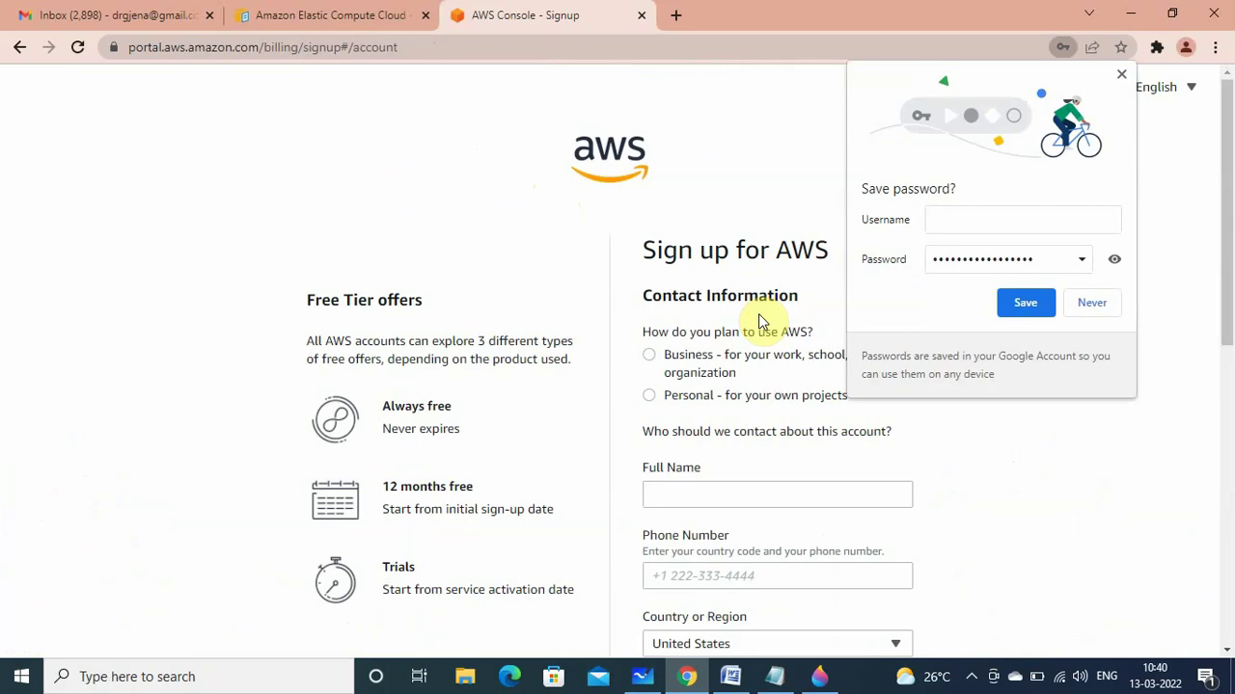
left_click(1093, 303)
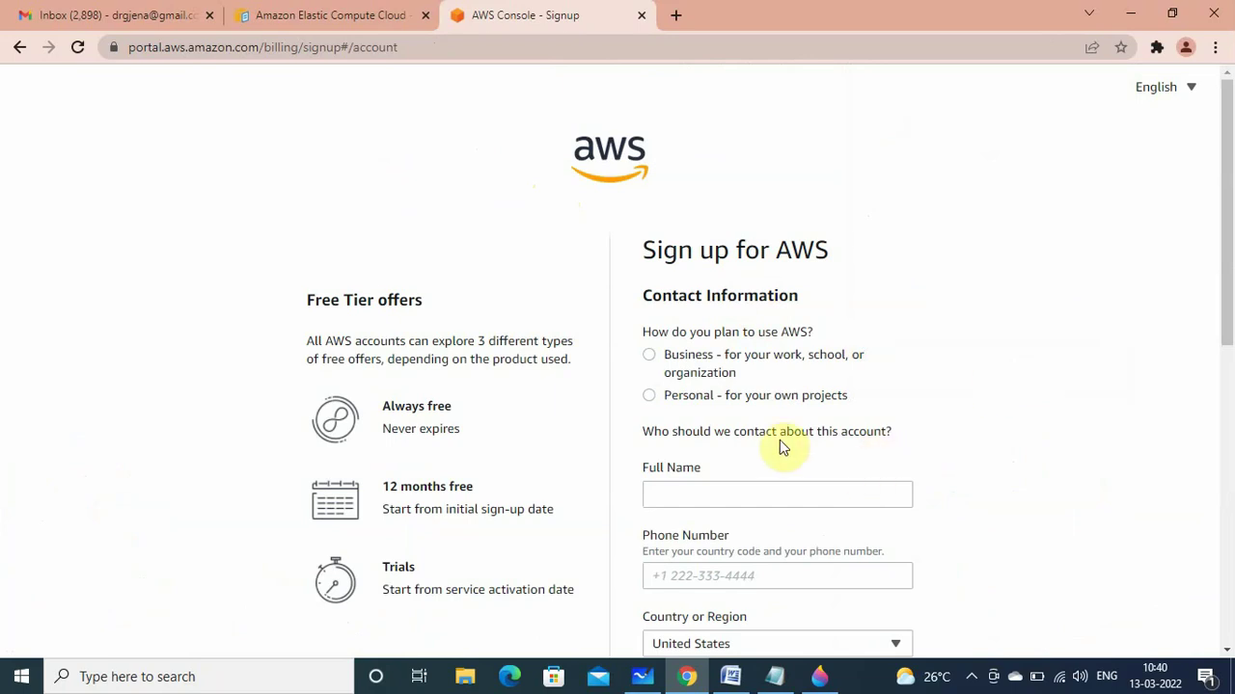
scroll(867, 441, "down", 1)
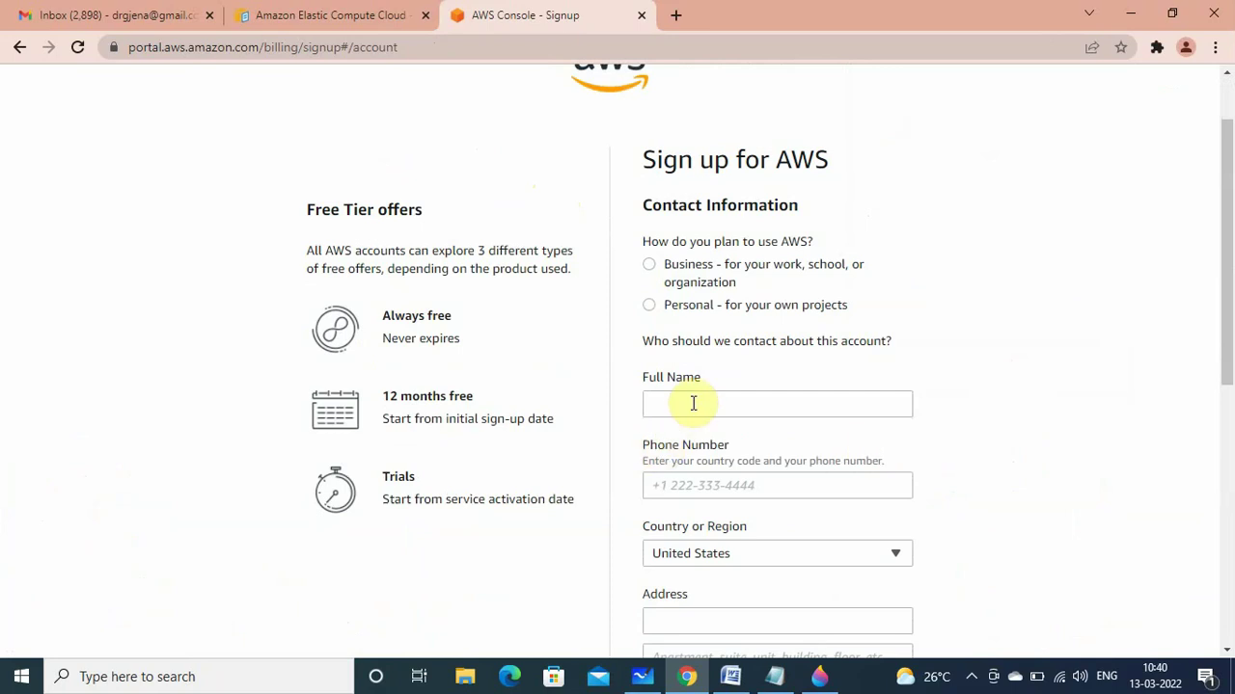
scroll(691, 405, "down", 2)
scroll(695, 409, "up", 2)
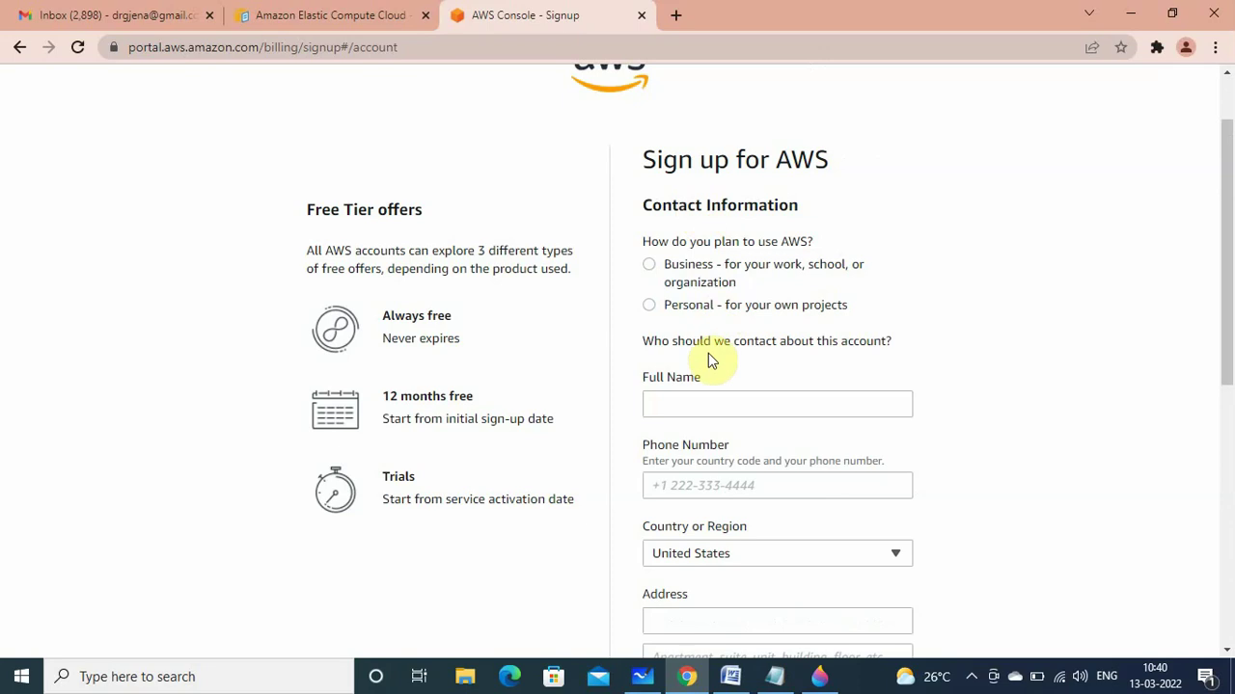
- Enter the contact's full name and +91 phone number on the Contact Information form
left_click(687, 405)
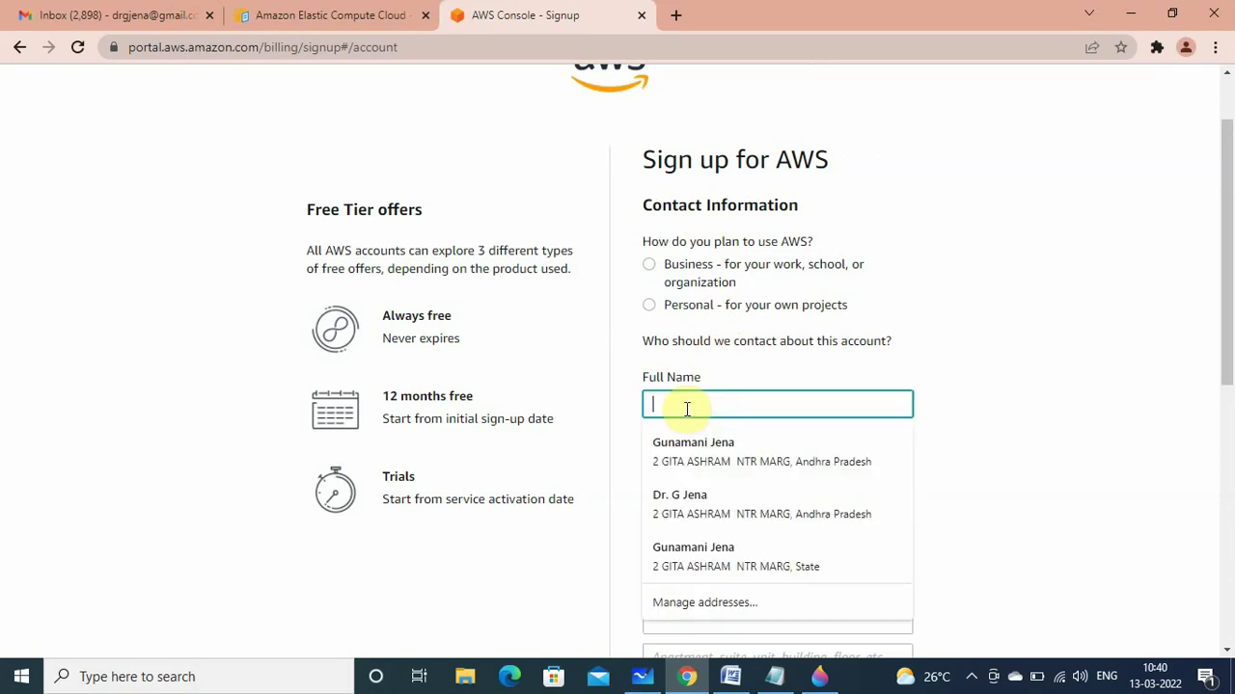
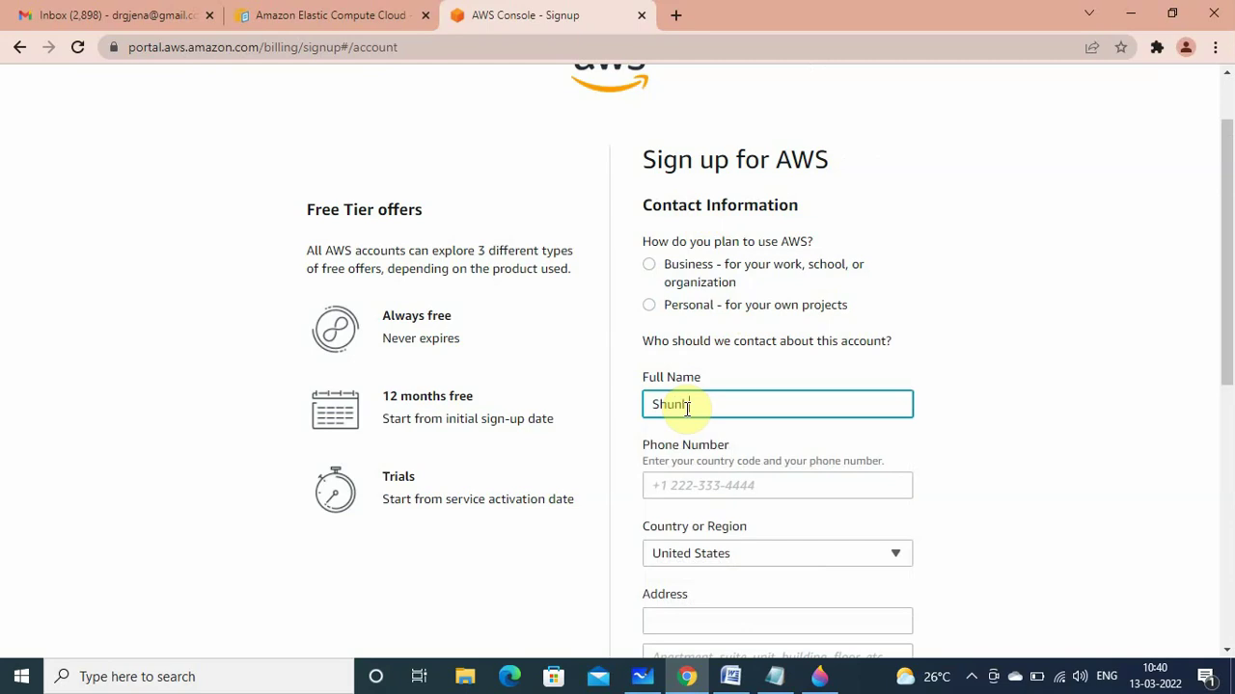
left_click(711, 486)
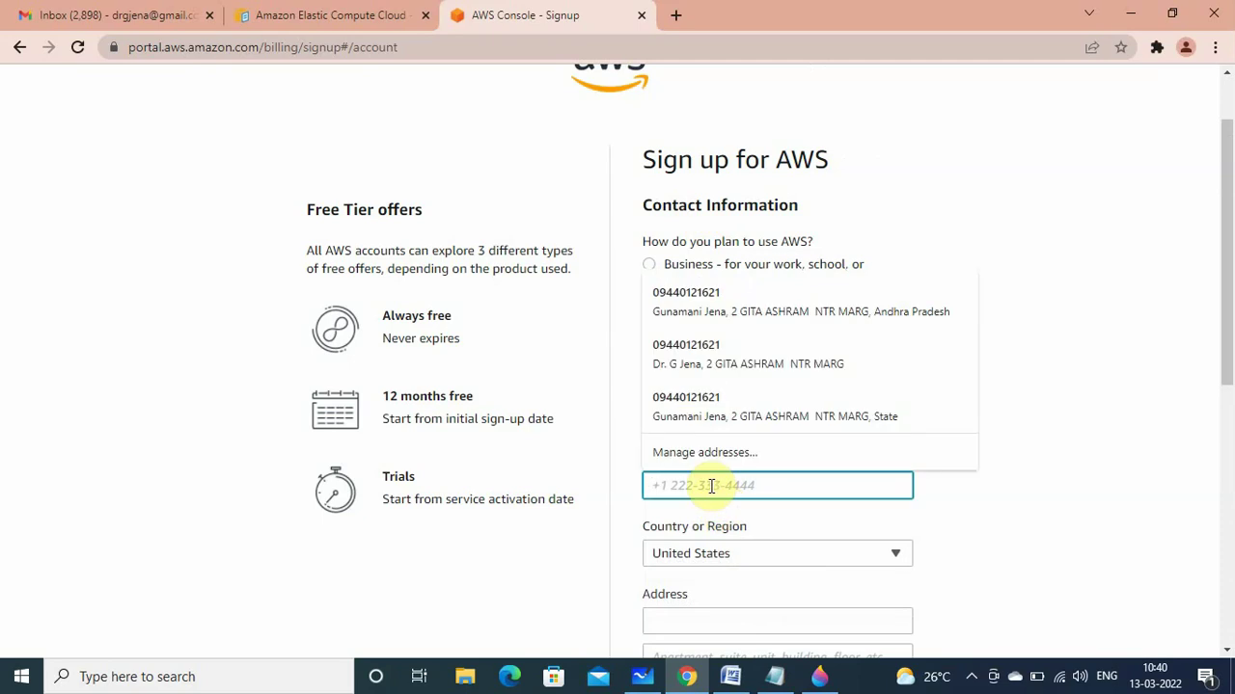
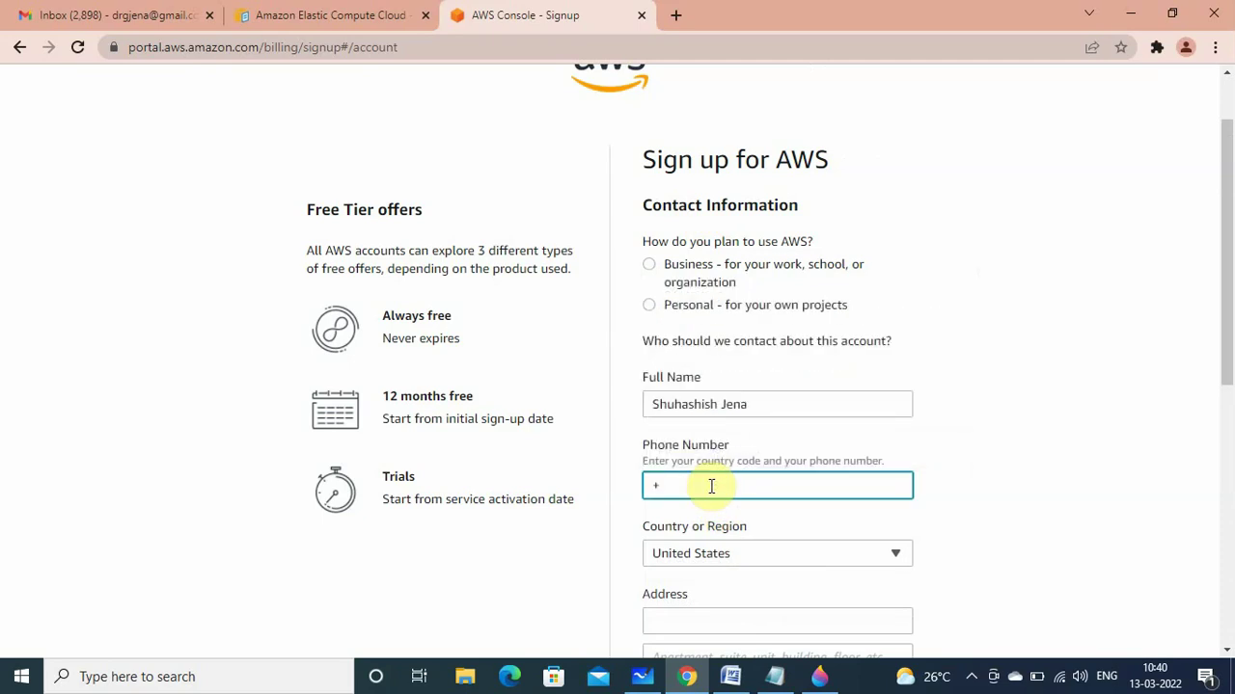
- Choose India in the Country or Region dropdown
left_click(897, 552)
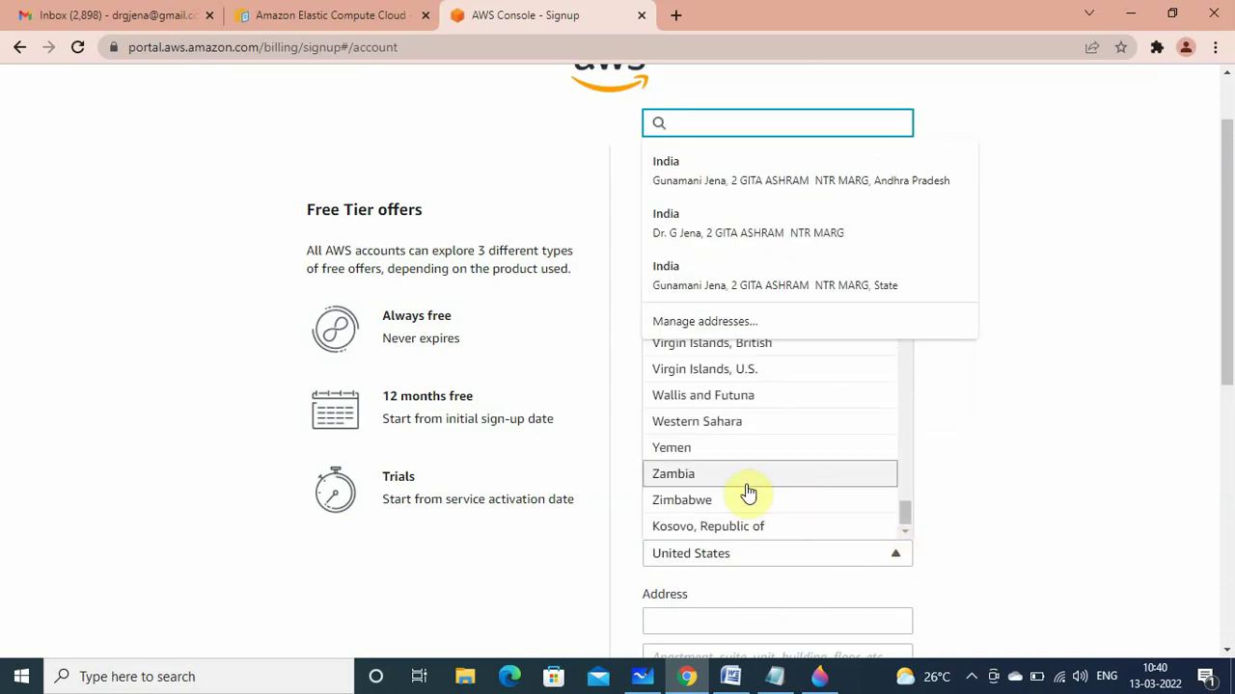
type("i")
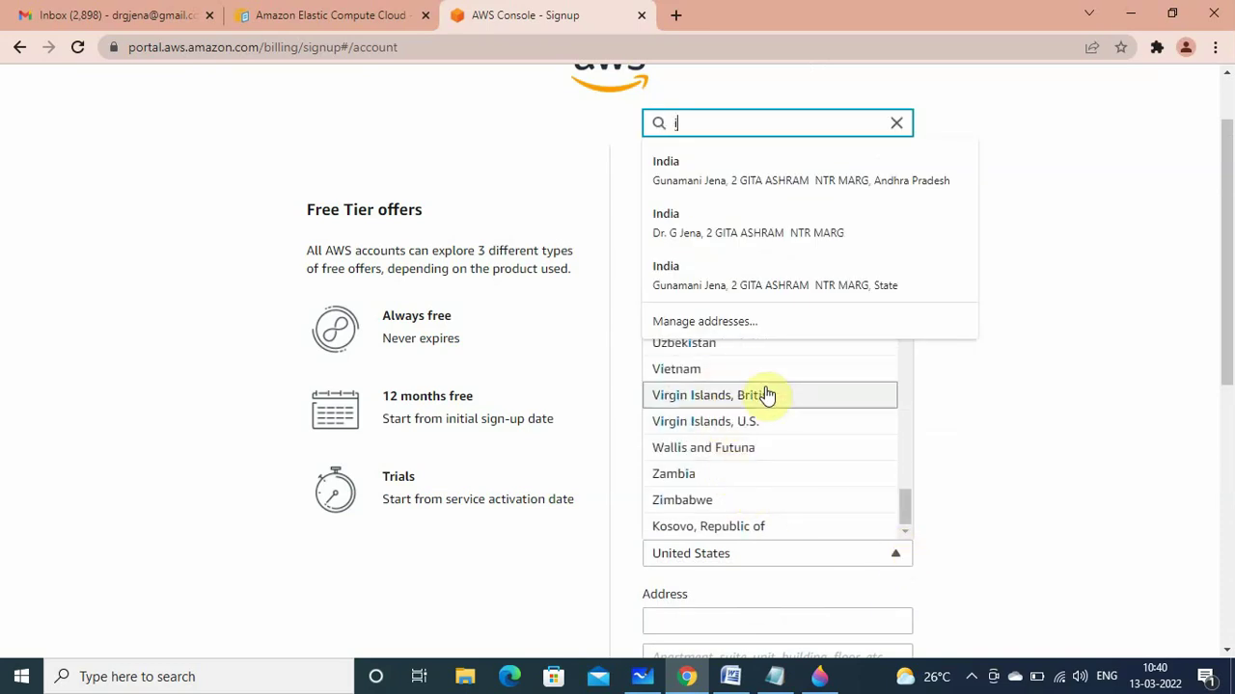
scroll(801, 501, "down", 2)
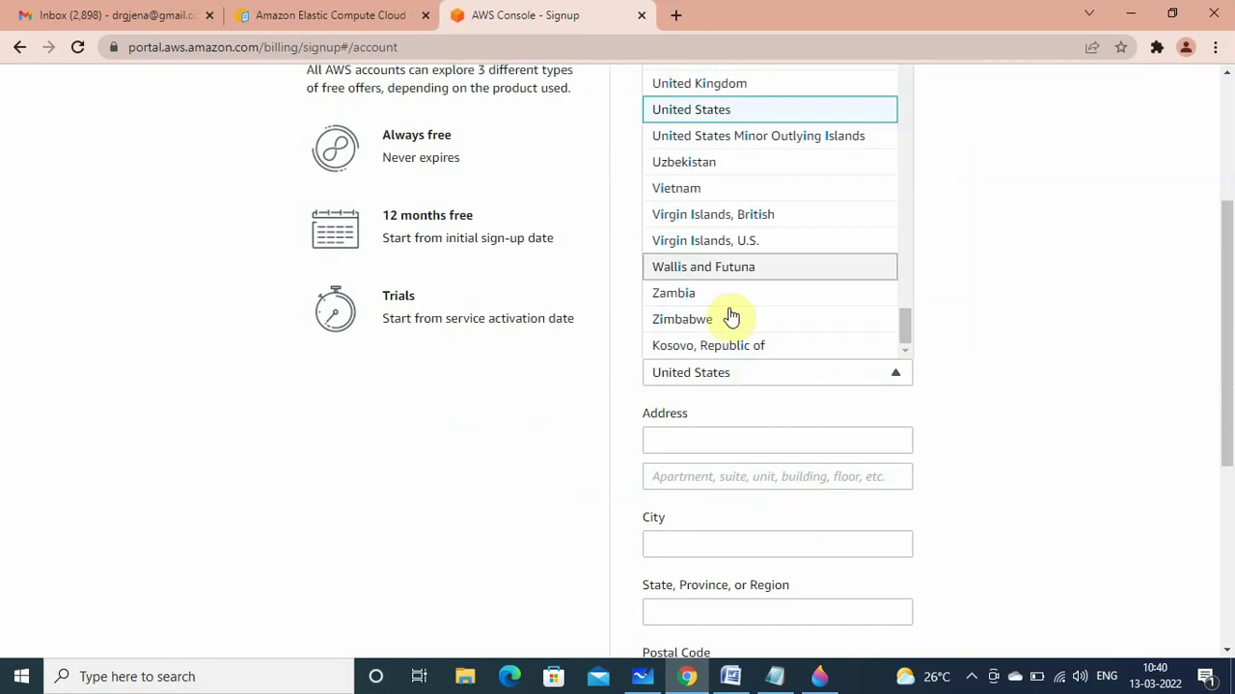
scroll(713, 212, "down", 2)
scroll(738, 221, "up", 2)
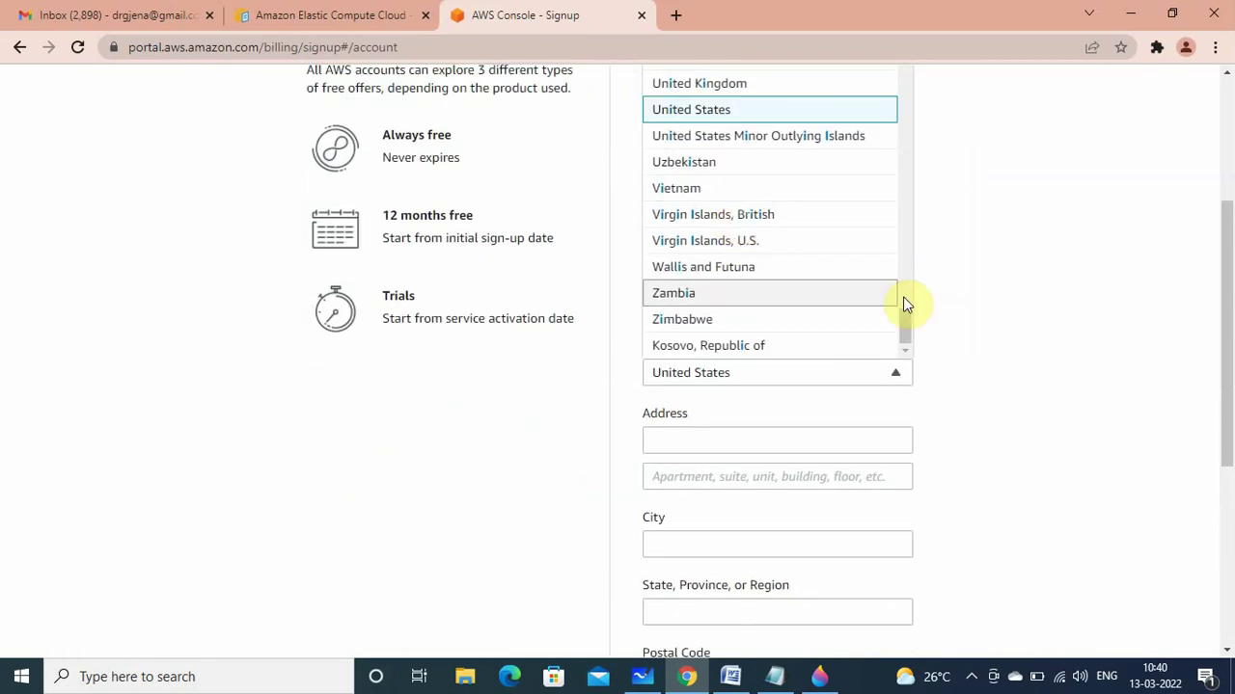
left_click_drag(901, 325, 903, 122)
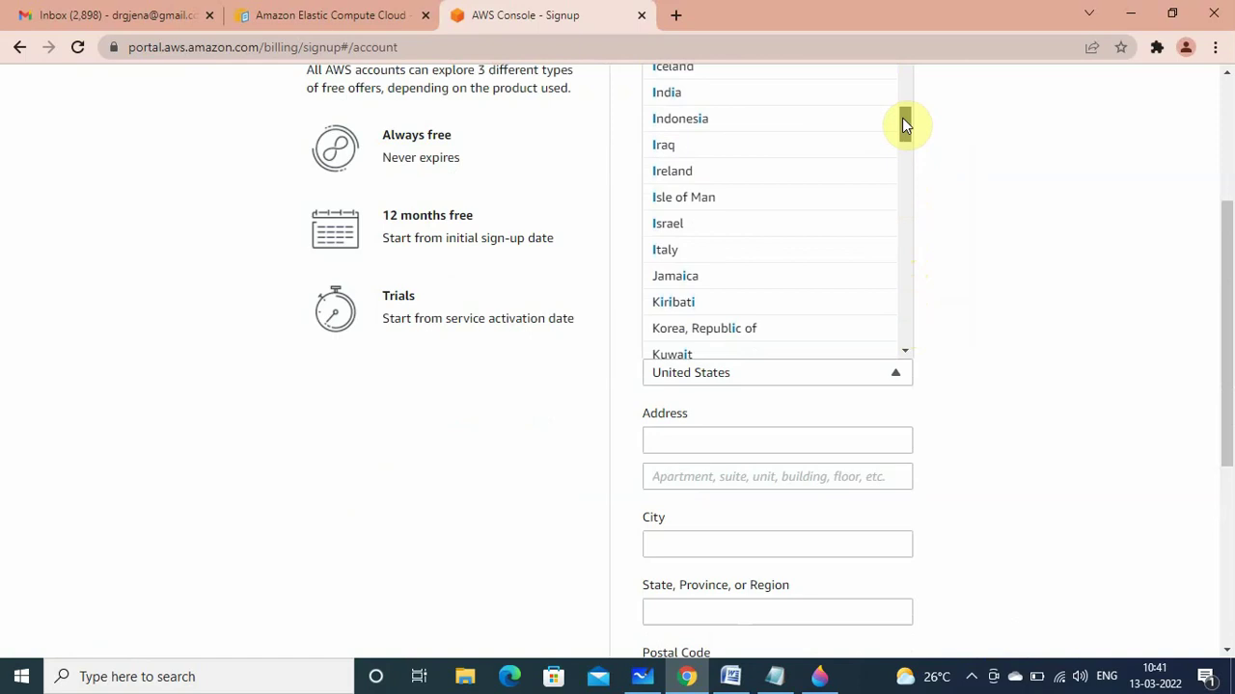
left_click(691, 102)
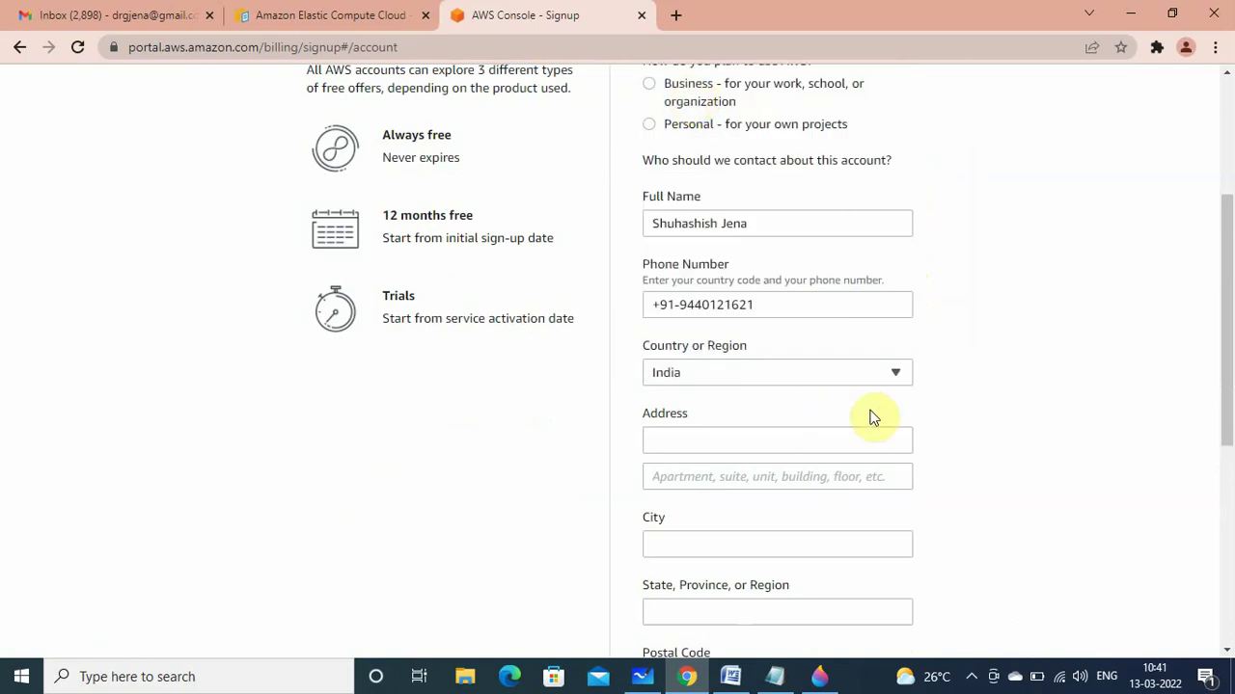
- Fill the contact address, city, state and postal code from a saved autofill address
left_click(684, 440)
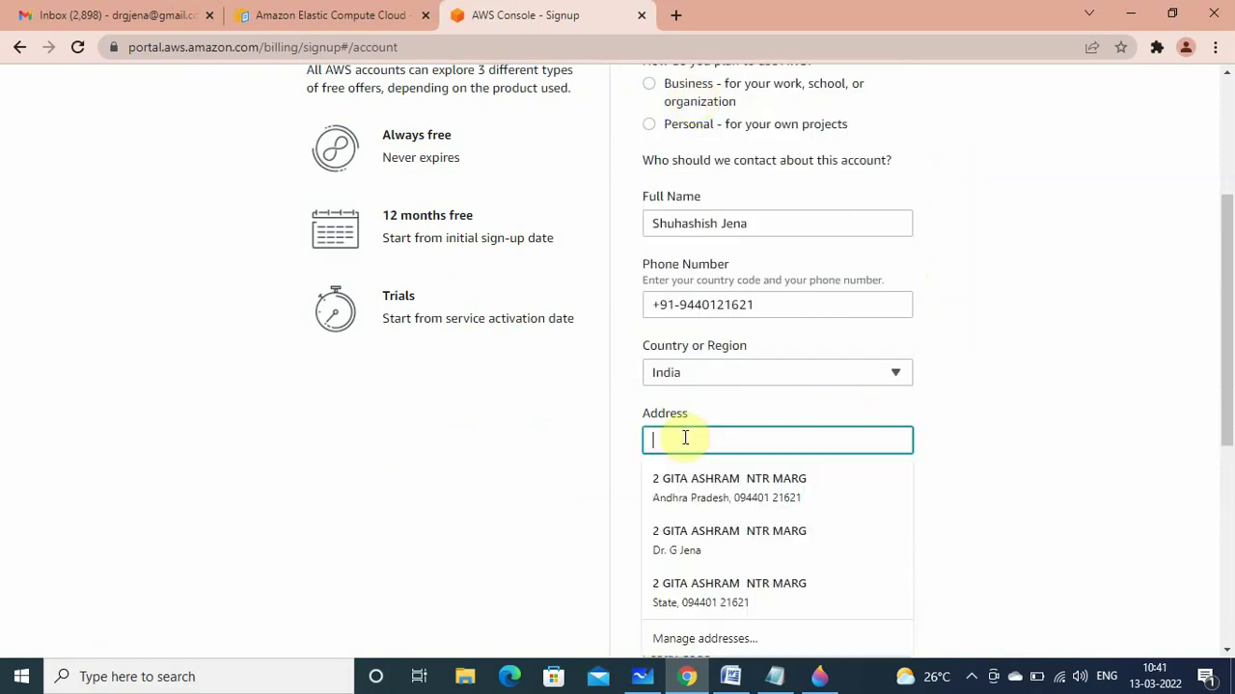
left_click(739, 502)
scroll(820, 579, "down", 2)
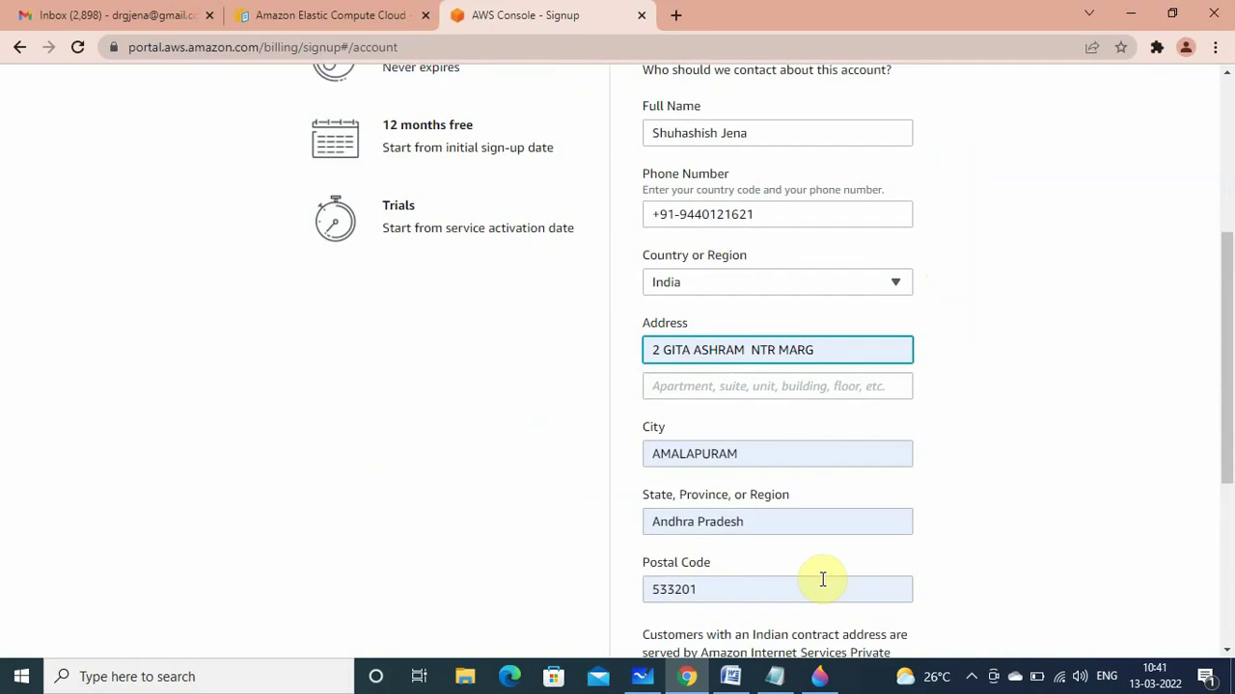
scroll(823, 579, "down", 2)
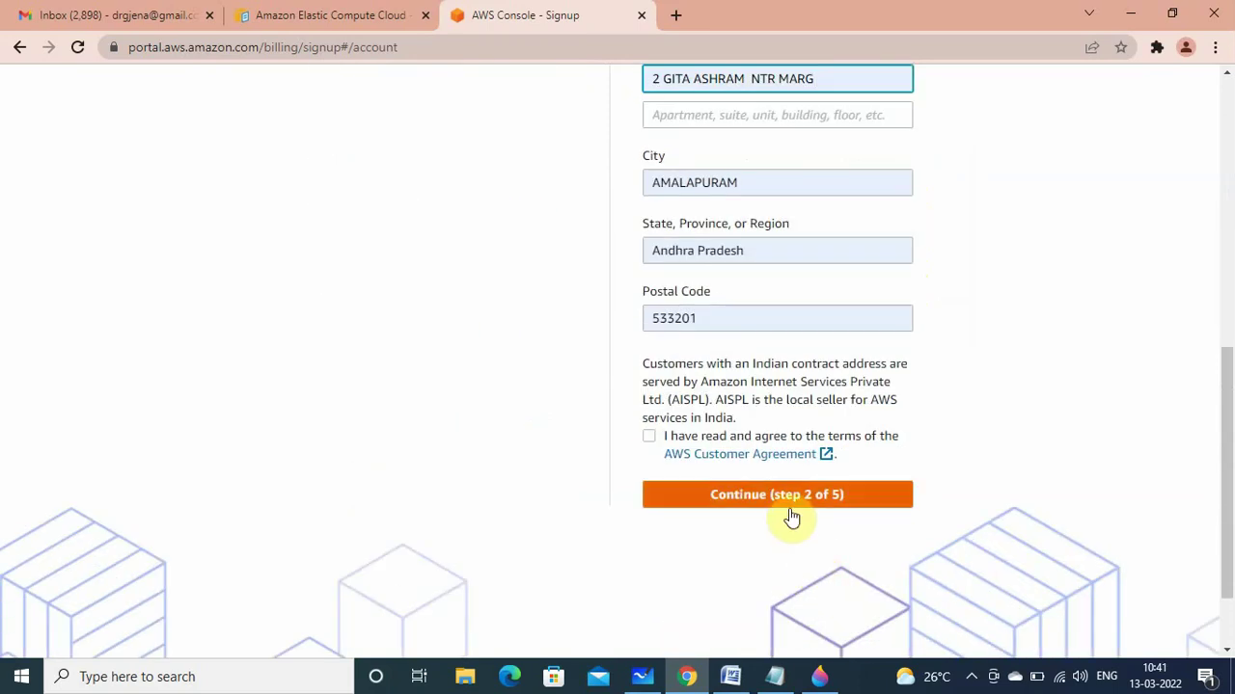
left_click(771, 497)
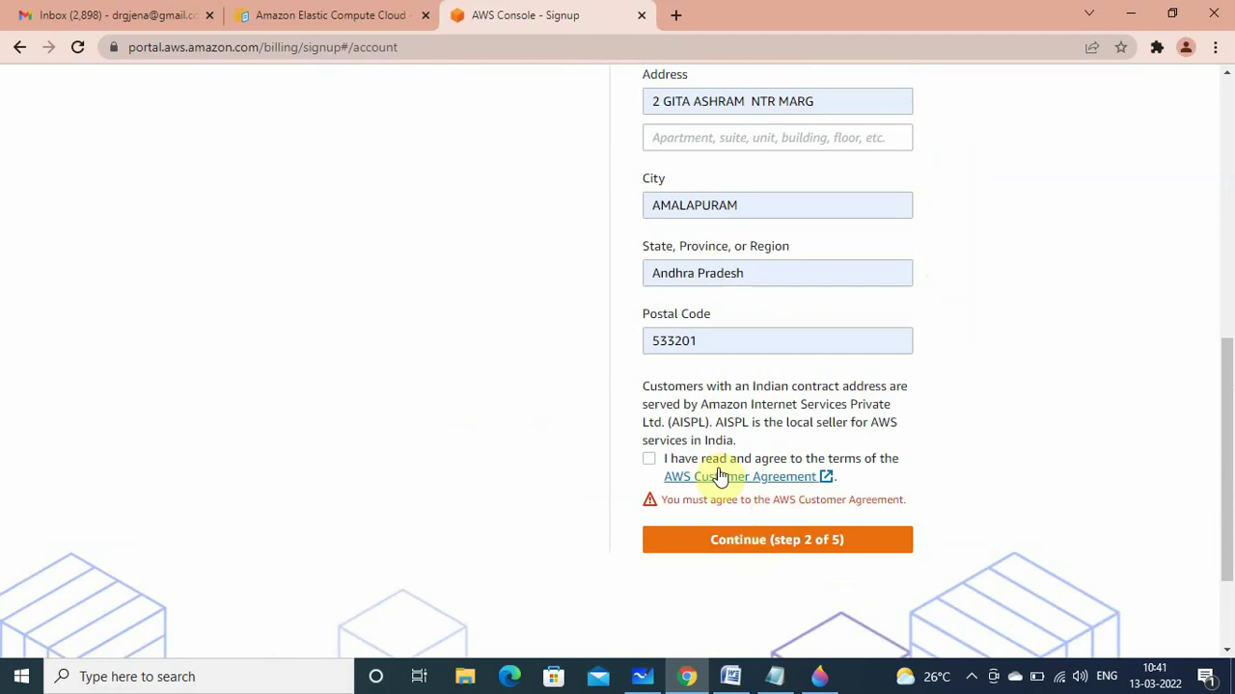
- Accept the AWS Customer Agreement on the Contact Information form
left_click(647, 461)
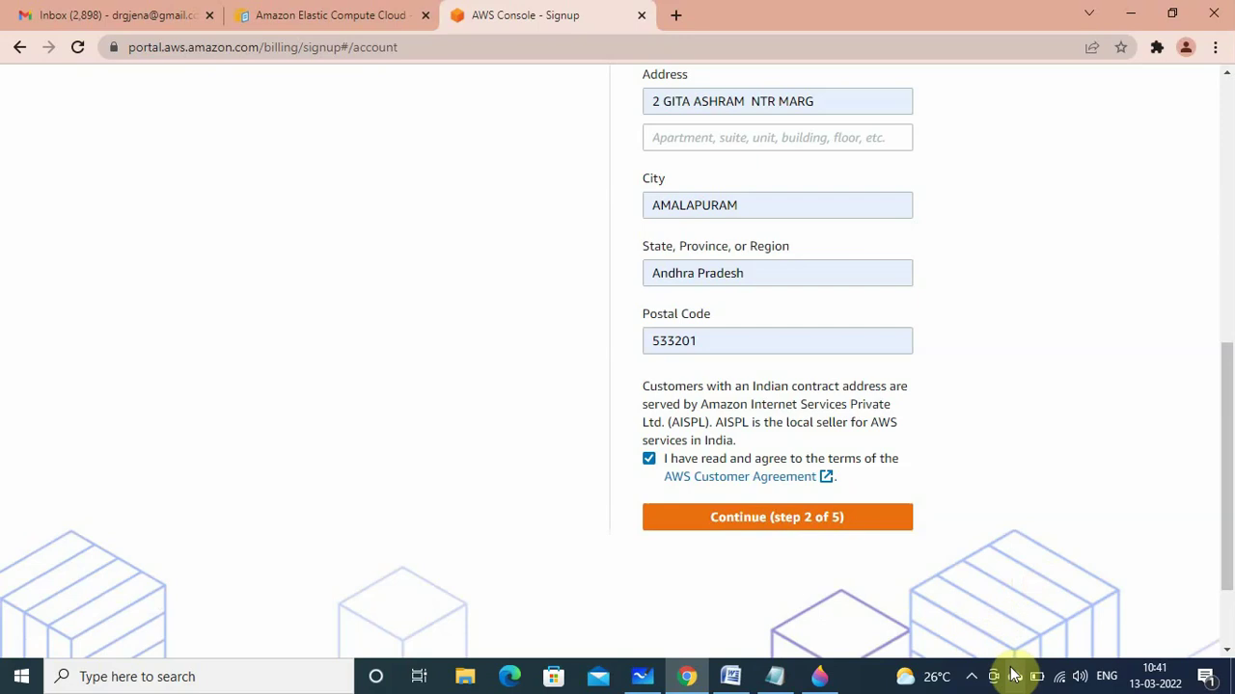
left_click(969, 678)
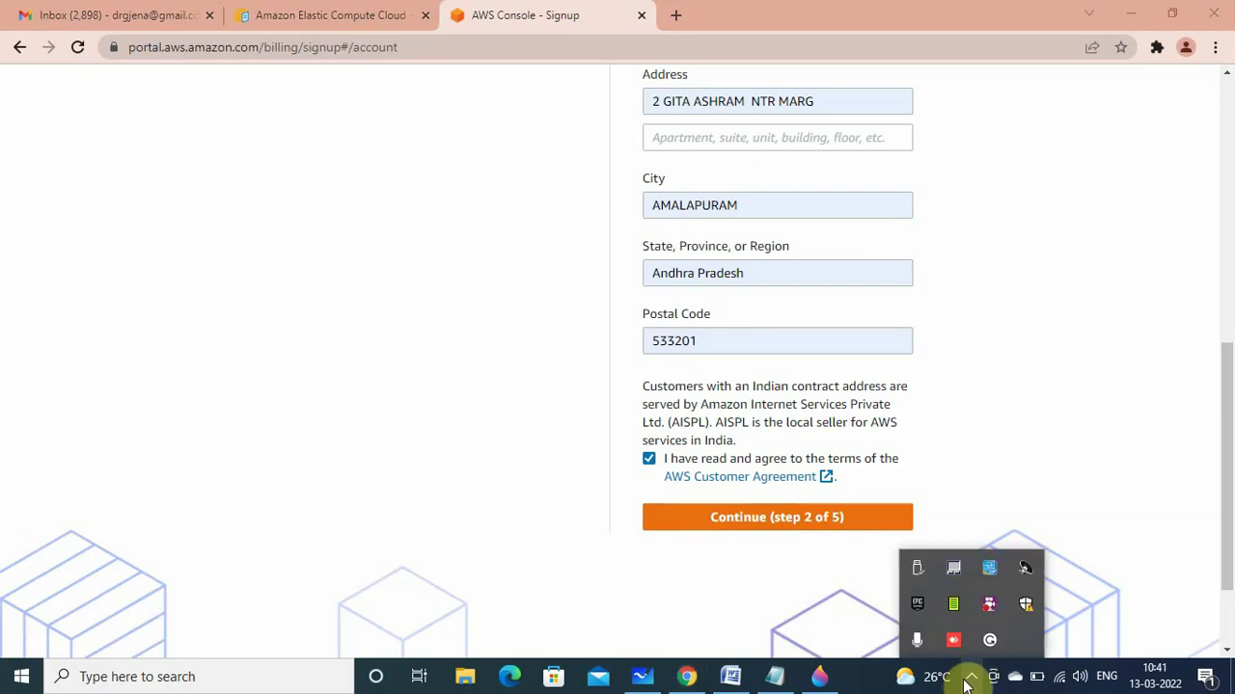
right_click(996, 615)
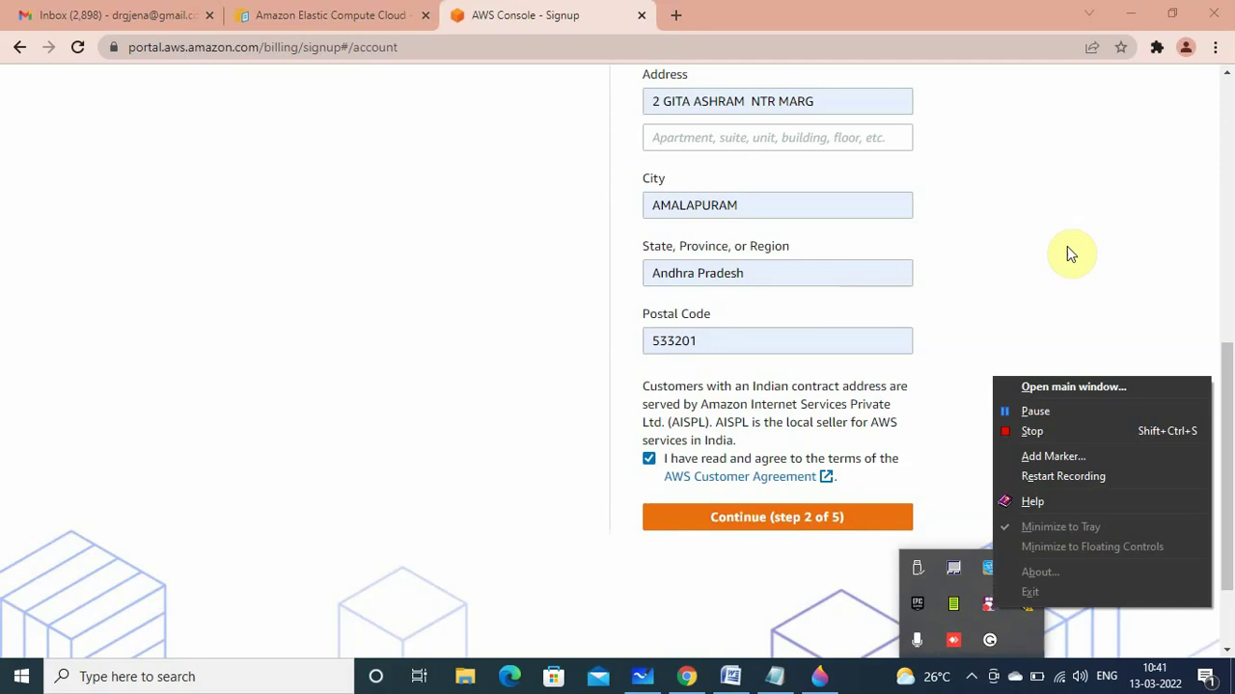
left_click(1076, 219)
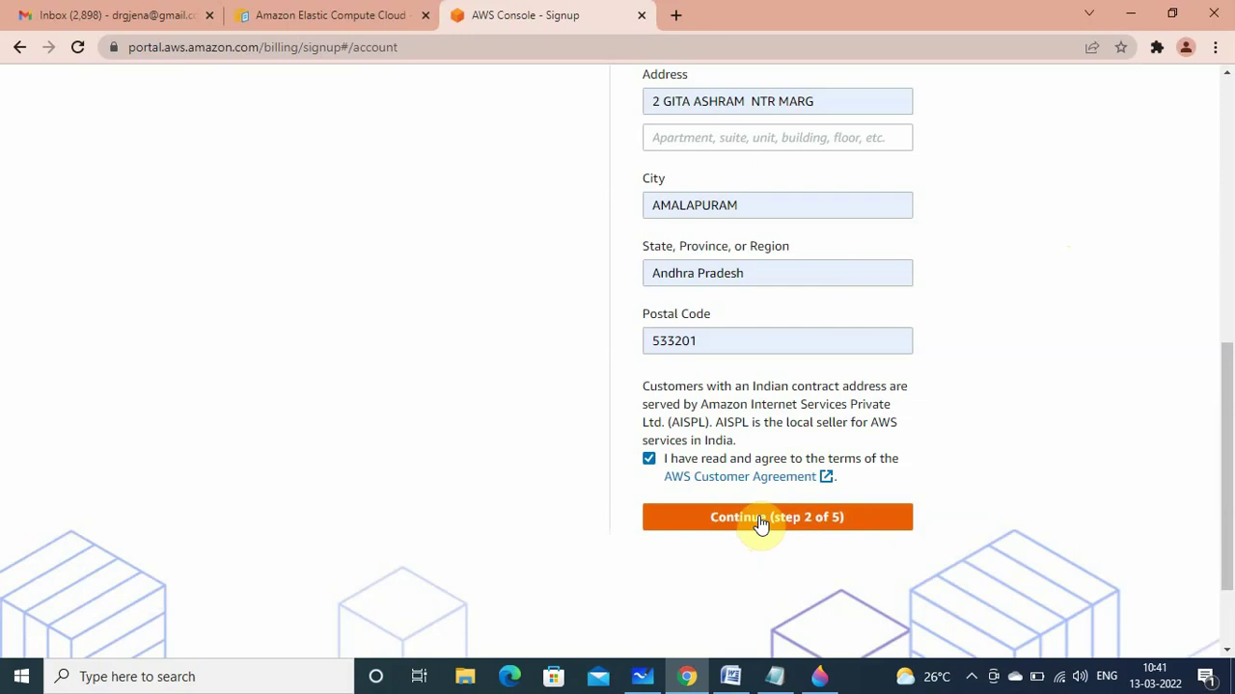
- Choose Personal as the account type and continue to Billing Information (step 2 of 5)
scroll(970, 411, "up", 3)
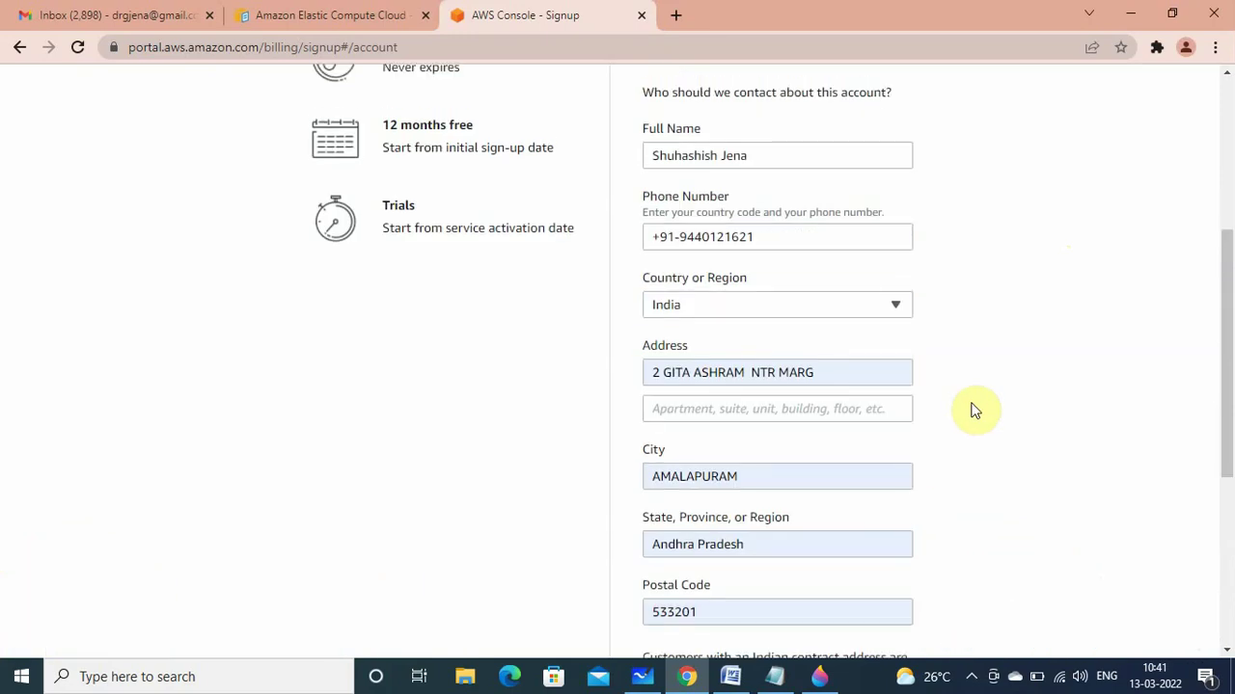
scroll(972, 411, "down", 3)
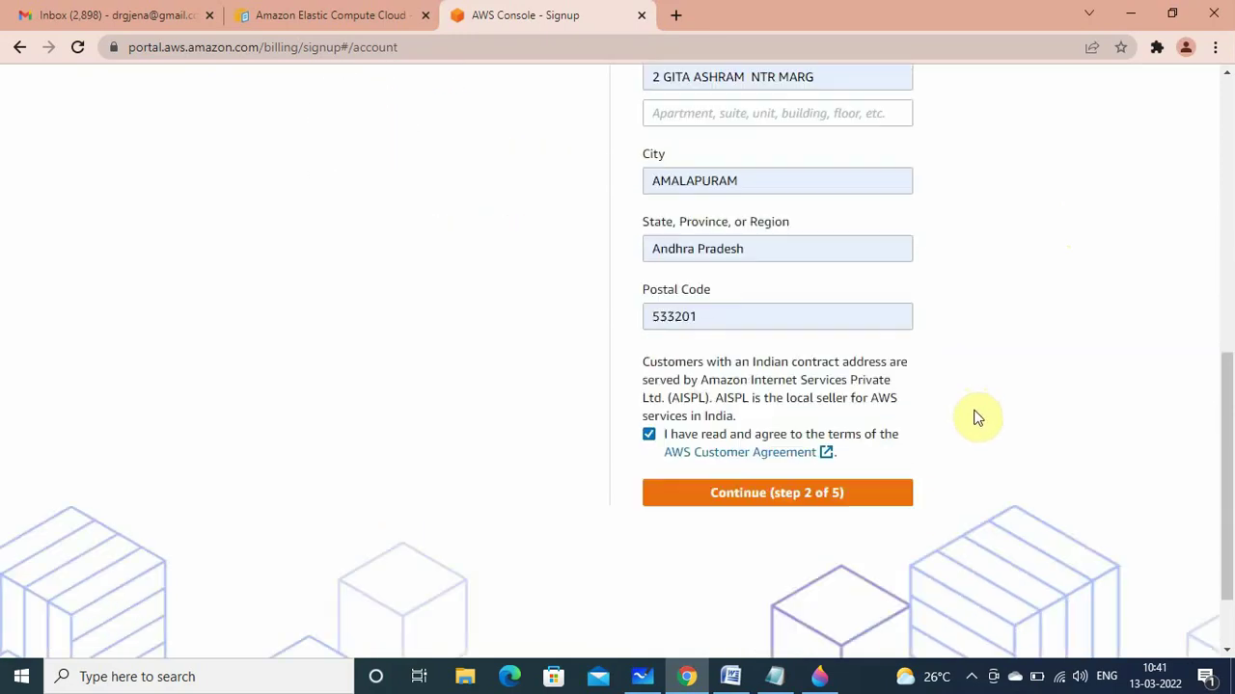
scroll(974, 417, "down", 1)
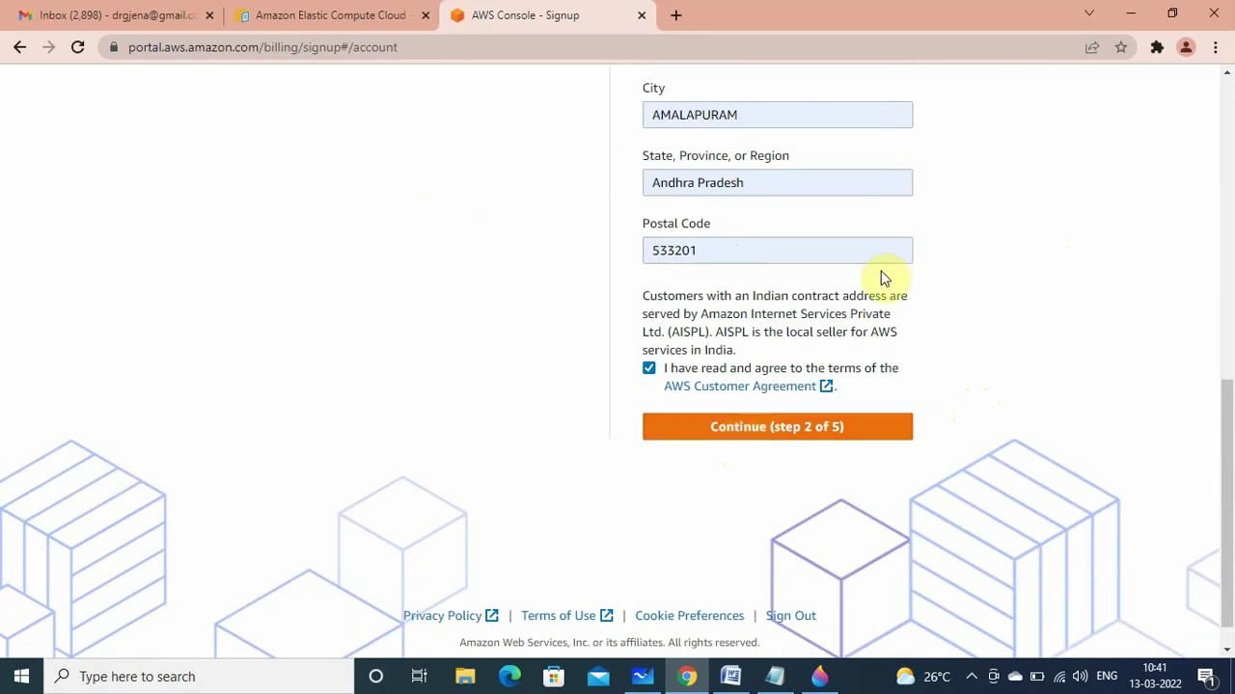
scroll(881, 273, "up", 3)
scroll(882, 273, "up", 3)
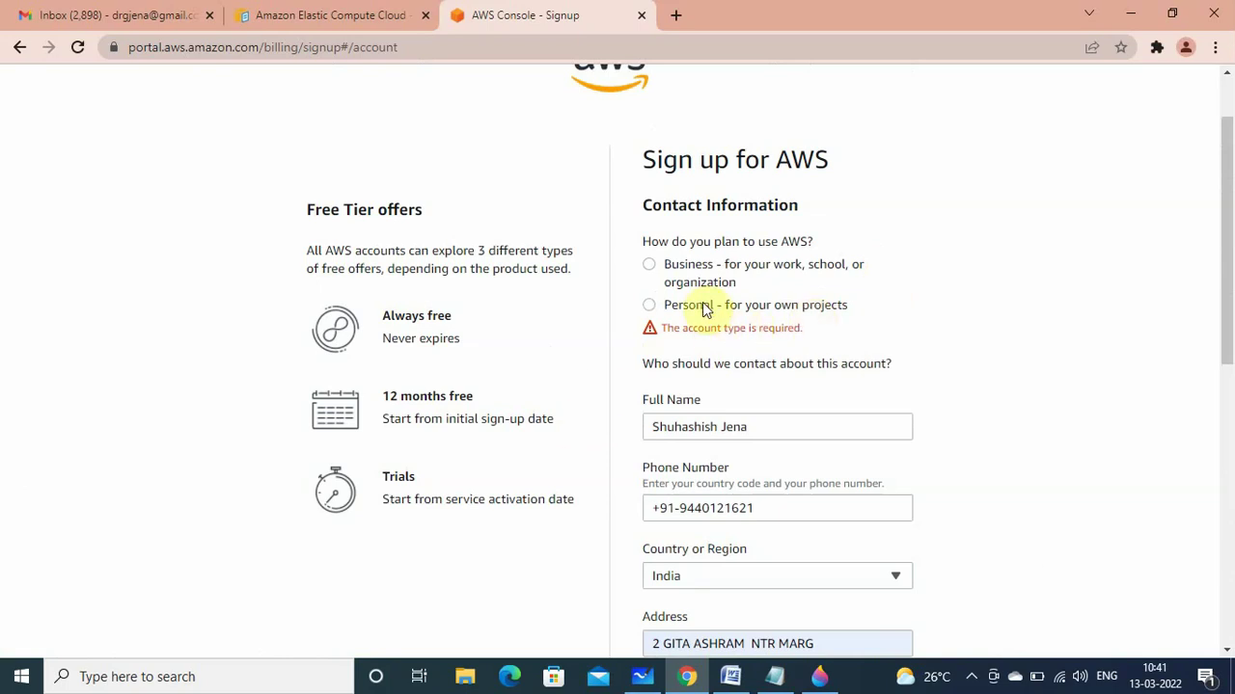
left_click(649, 305)
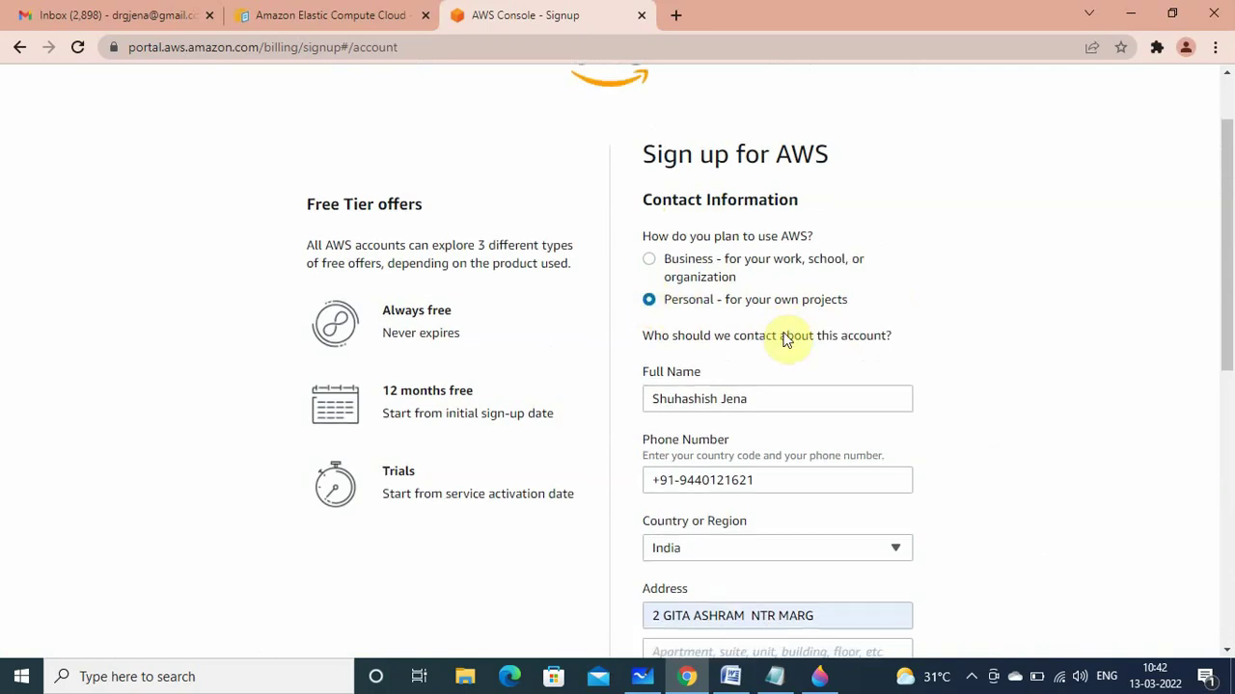
scroll(786, 335, "down", 7)
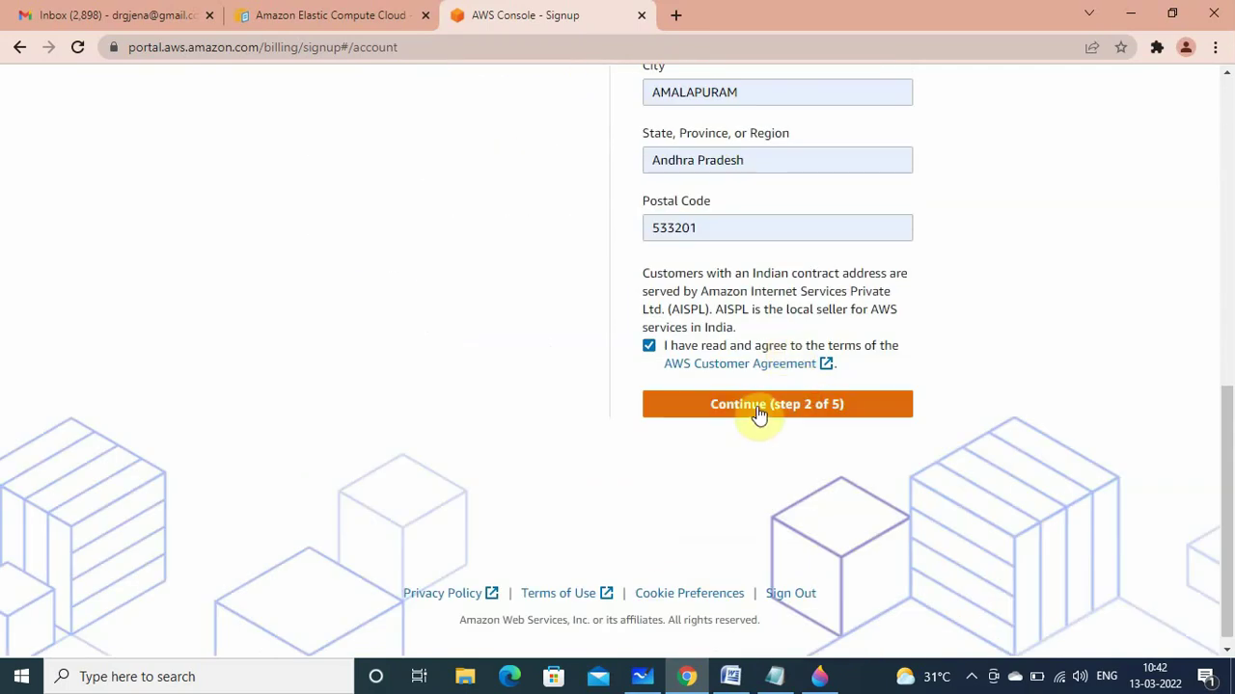
left_click(758, 413)
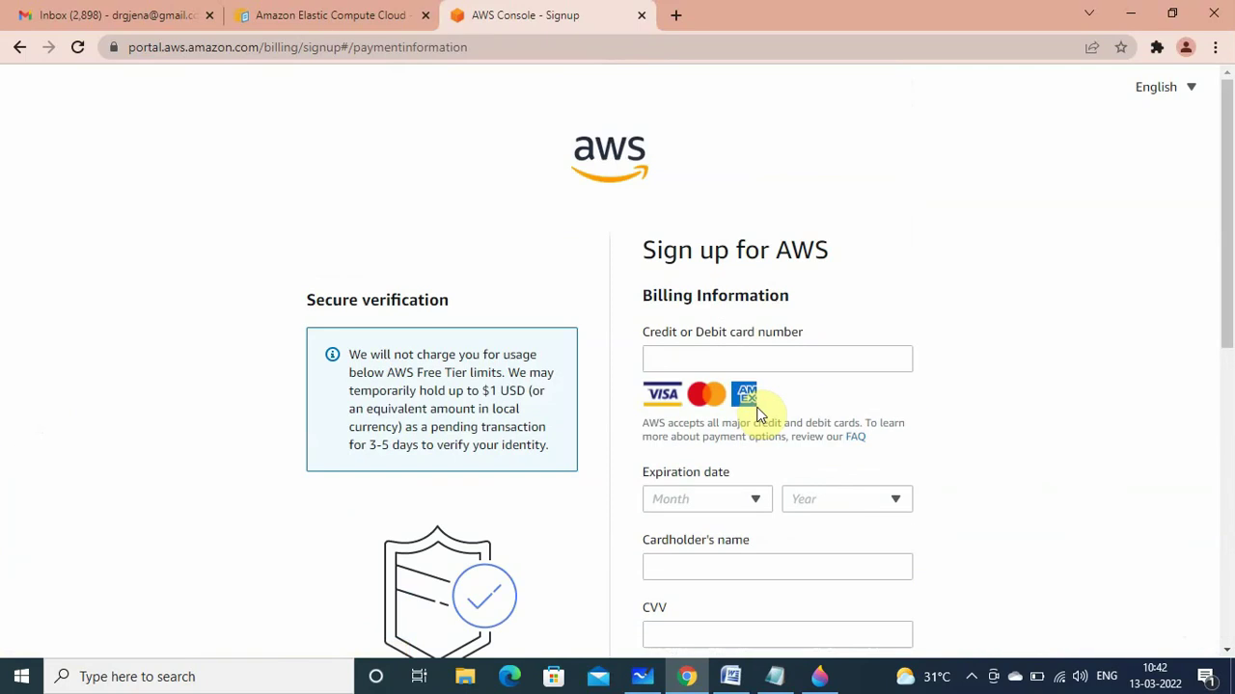
- Enter the credit or debit card number in the billing form
left_click(695, 357)
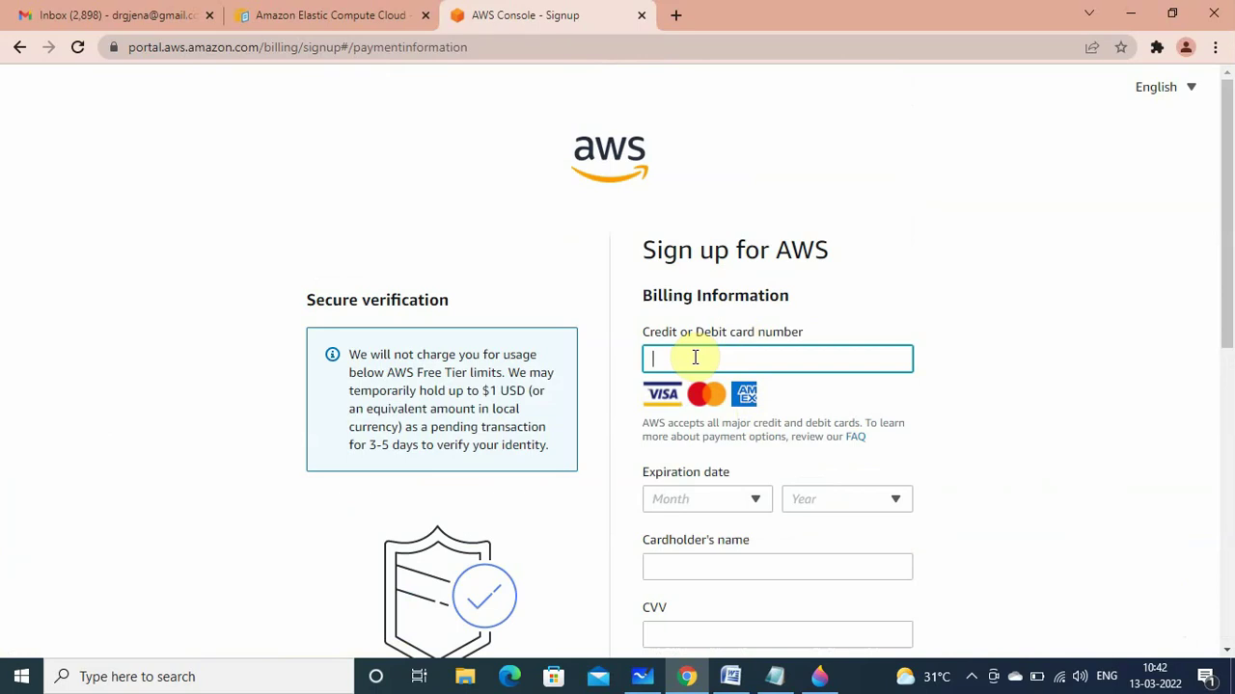
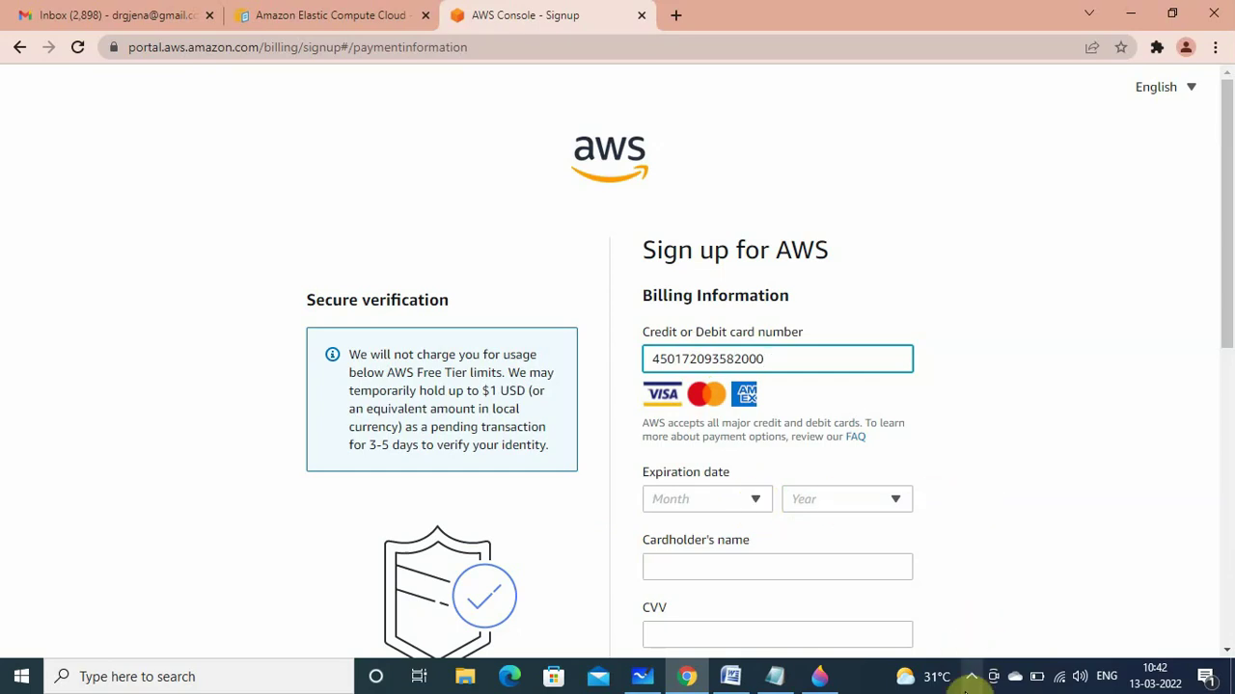
scroll(999, 482, "down", 1)
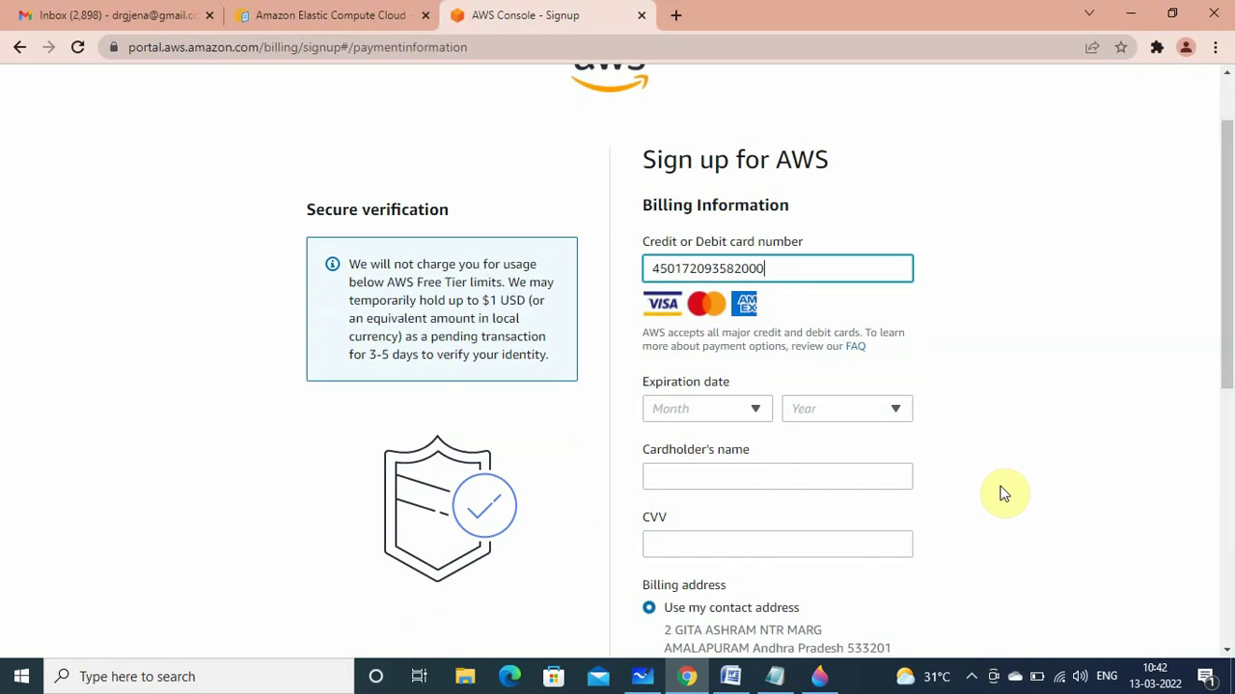
scroll(1000, 498, "down", 1)
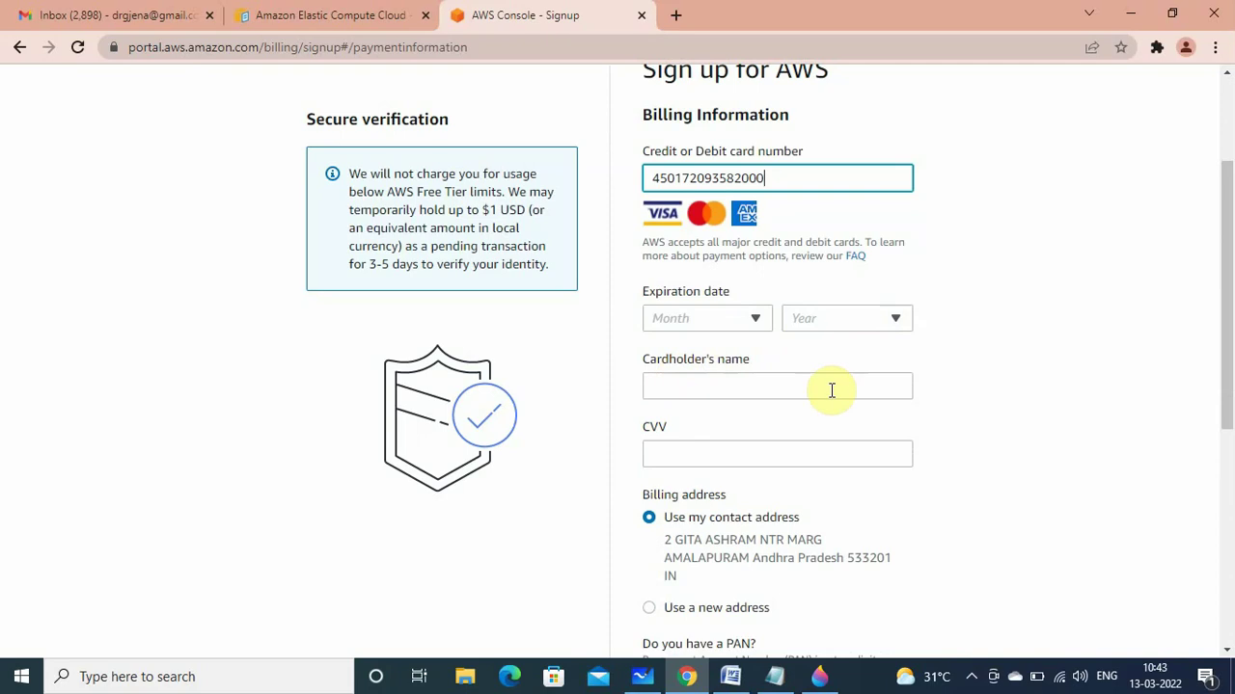
scroll(739, 463, "down", 1)
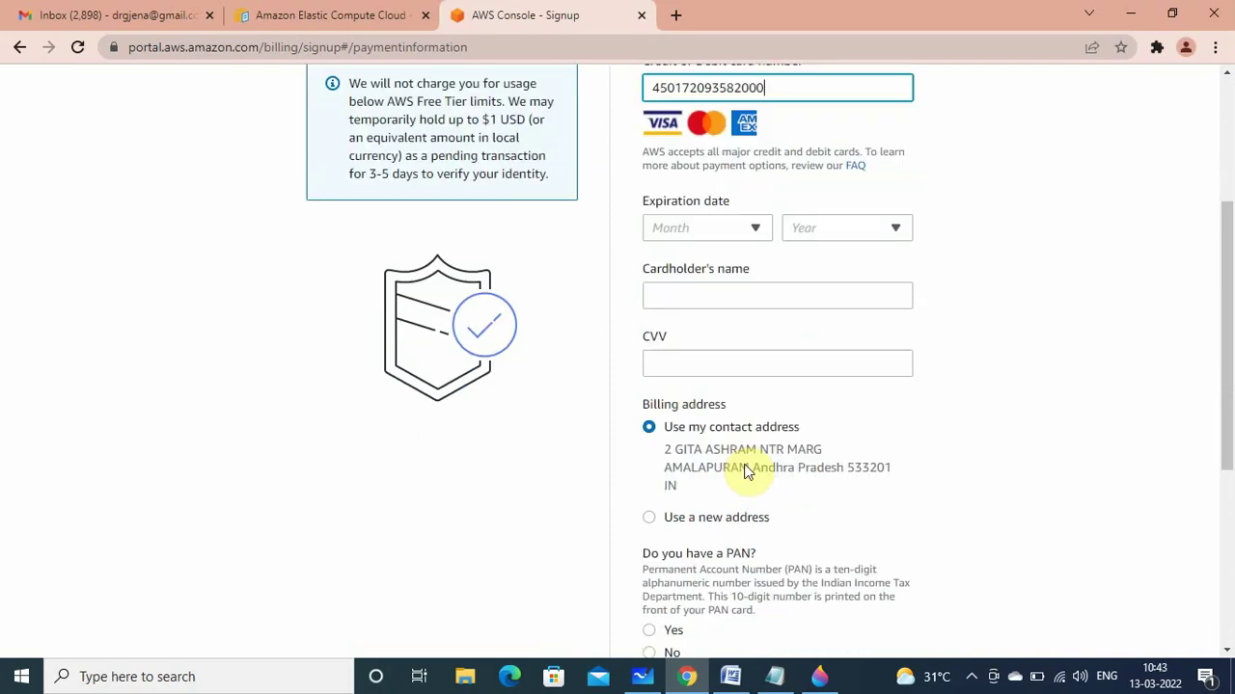
scroll(750, 474, "down", 2)
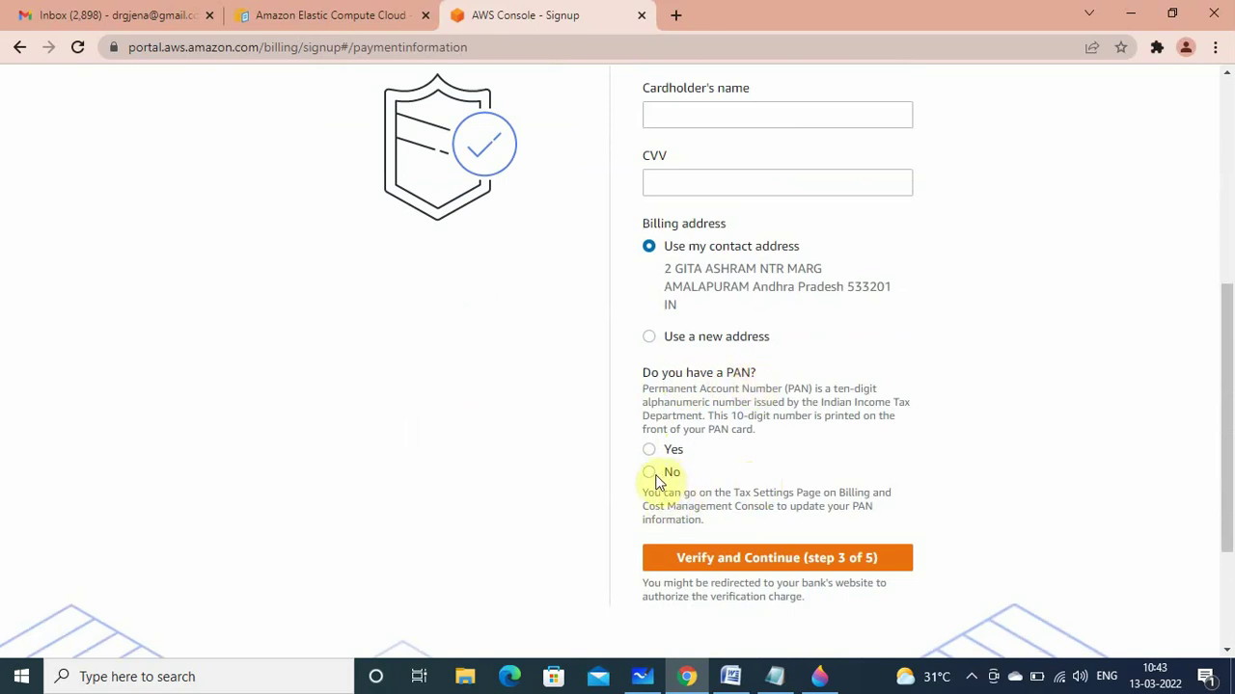
scroll(807, 509, "down", 1)
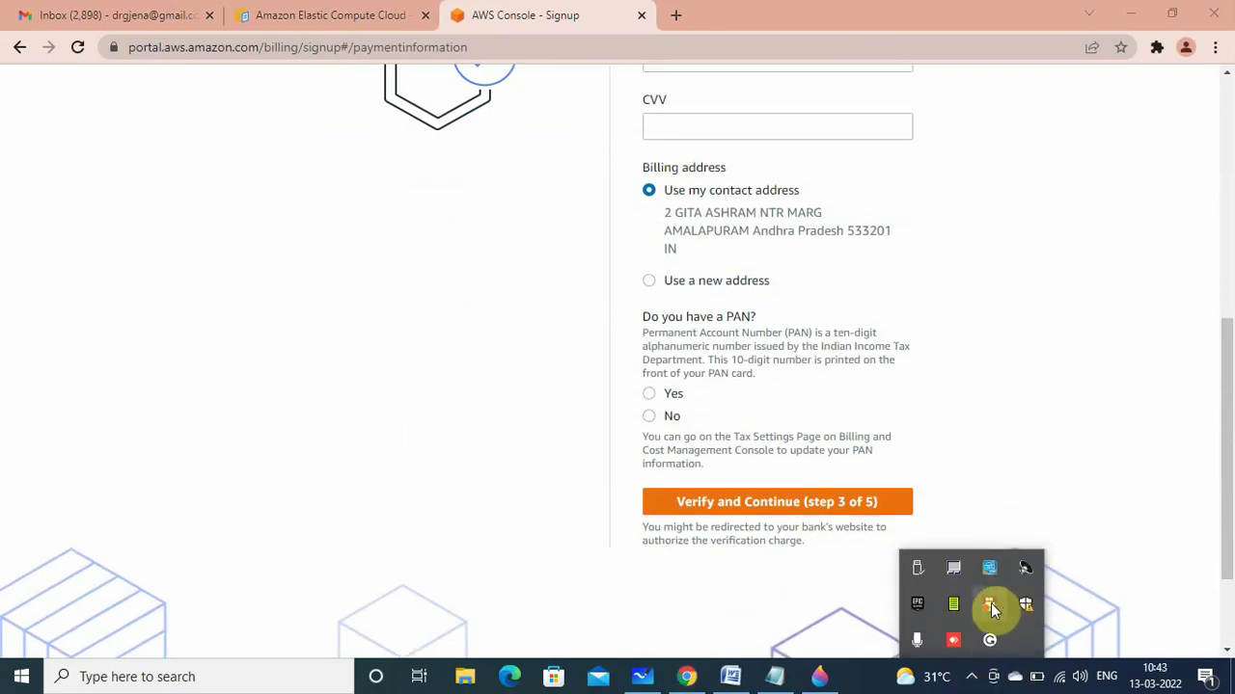
- Keep the contact address for billing, answer No to PAN, and submit for verification
right_click(992, 605)
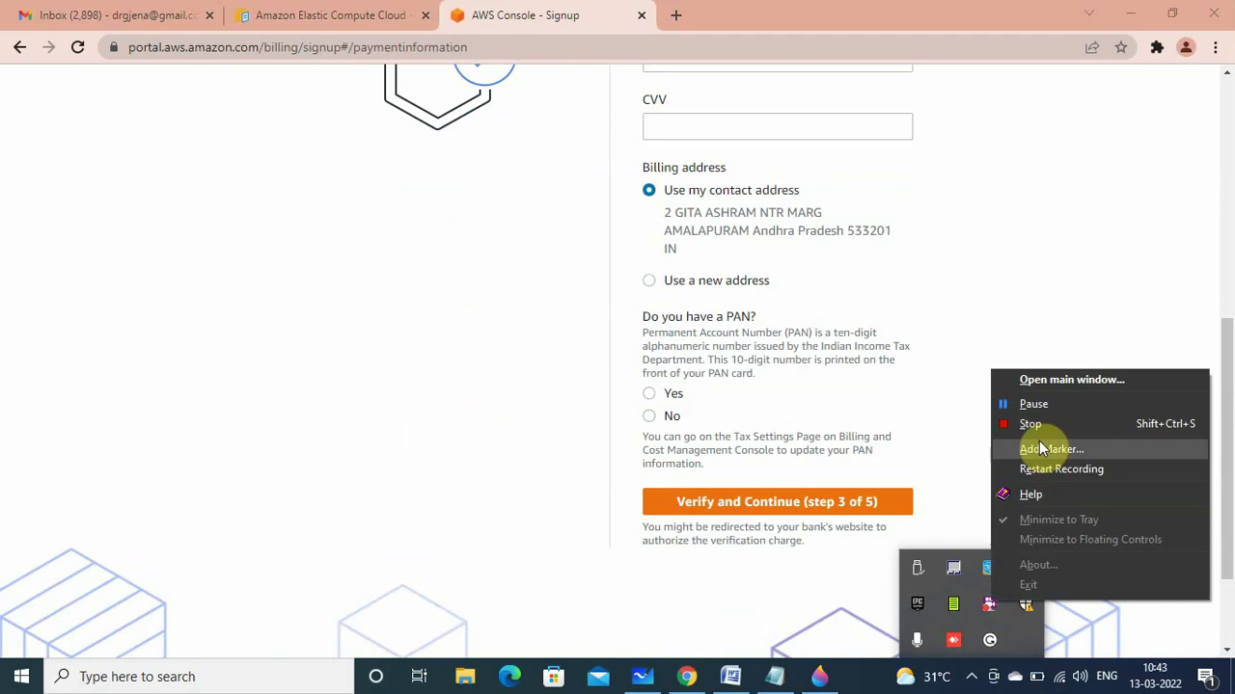
left_click(1008, 402)
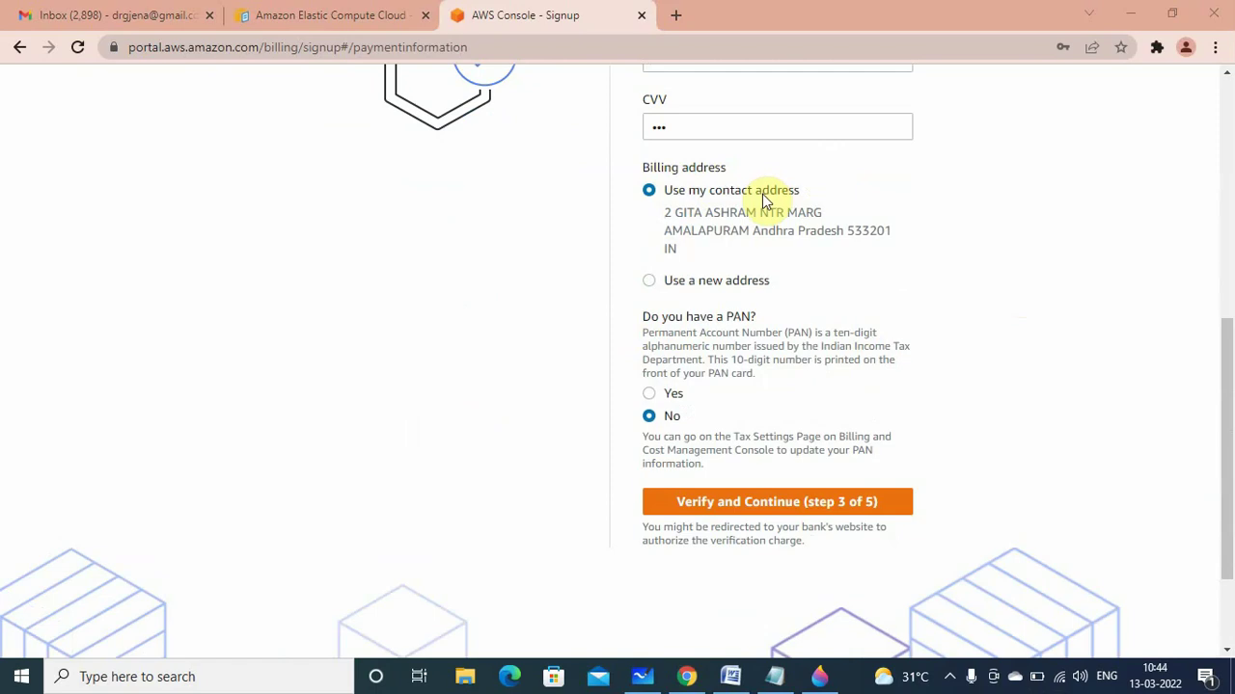
scroll(728, 171, "up", 1)
scroll(739, 206, "down", 2)
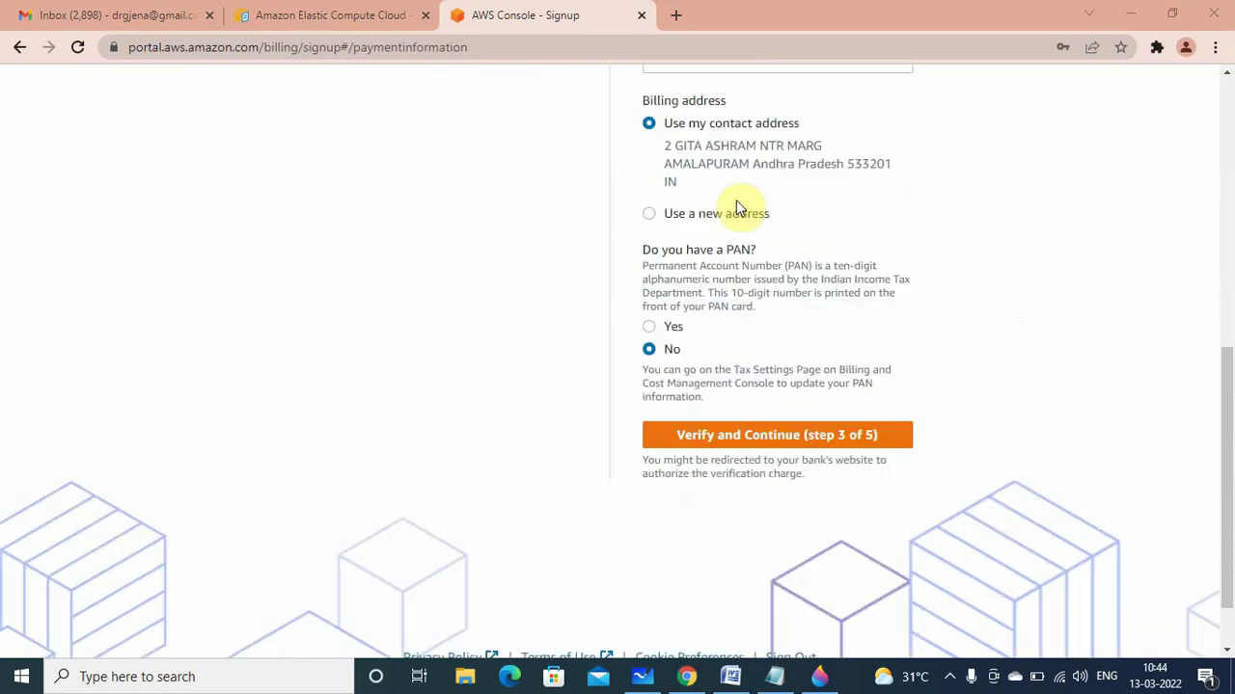
scroll(738, 208, "up", 1)
scroll(743, 205, "up", 1)
scroll(747, 204, "down", 2)
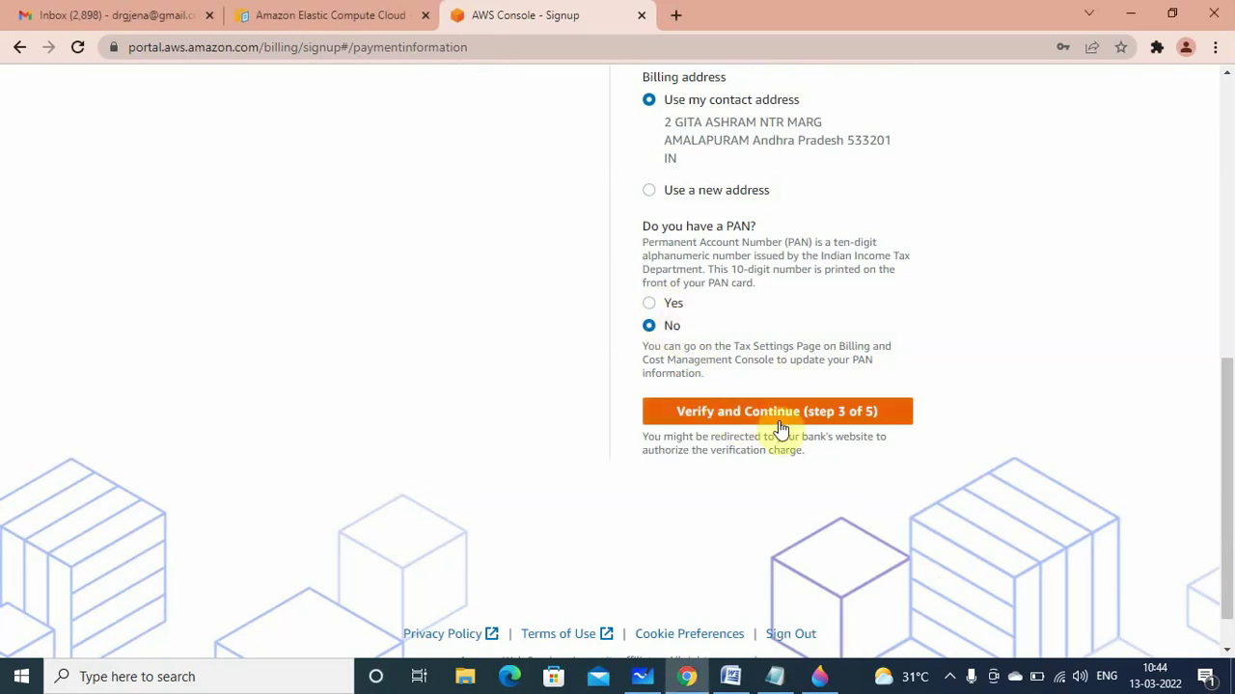
left_click(783, 428)
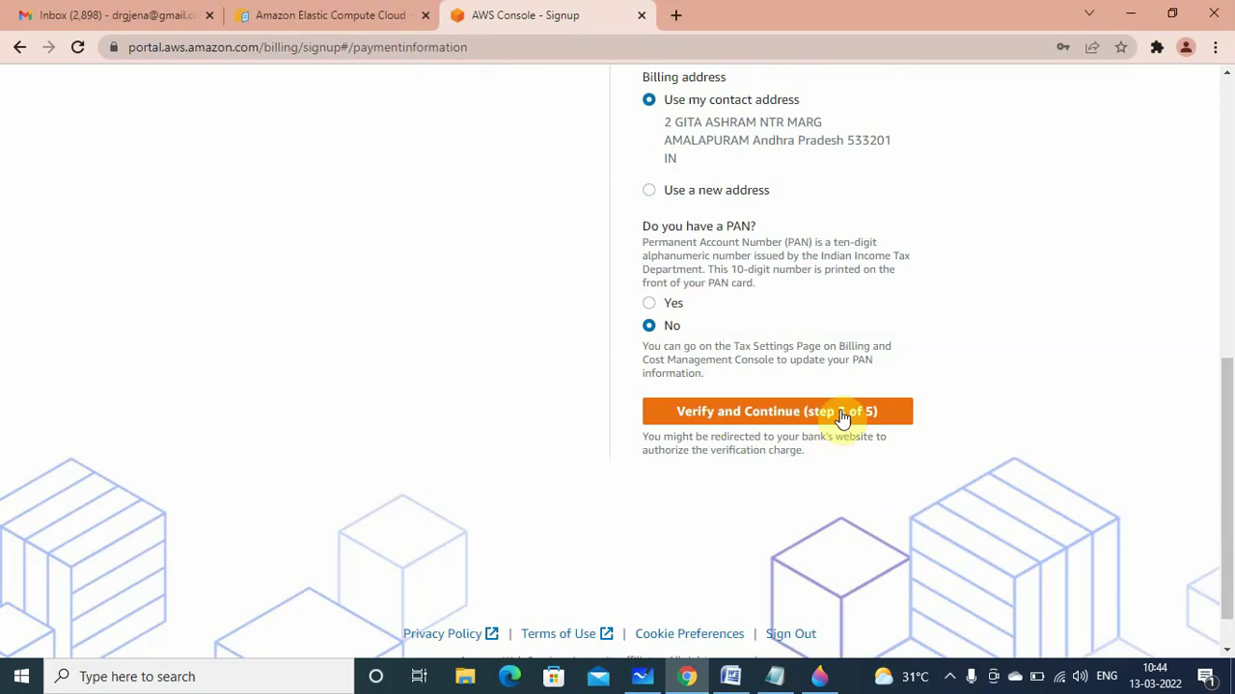
- Correct the card number and resubmit the billing details with Verify and Continue (step 3 of 5)
scroll(852, 456, "up", 2)
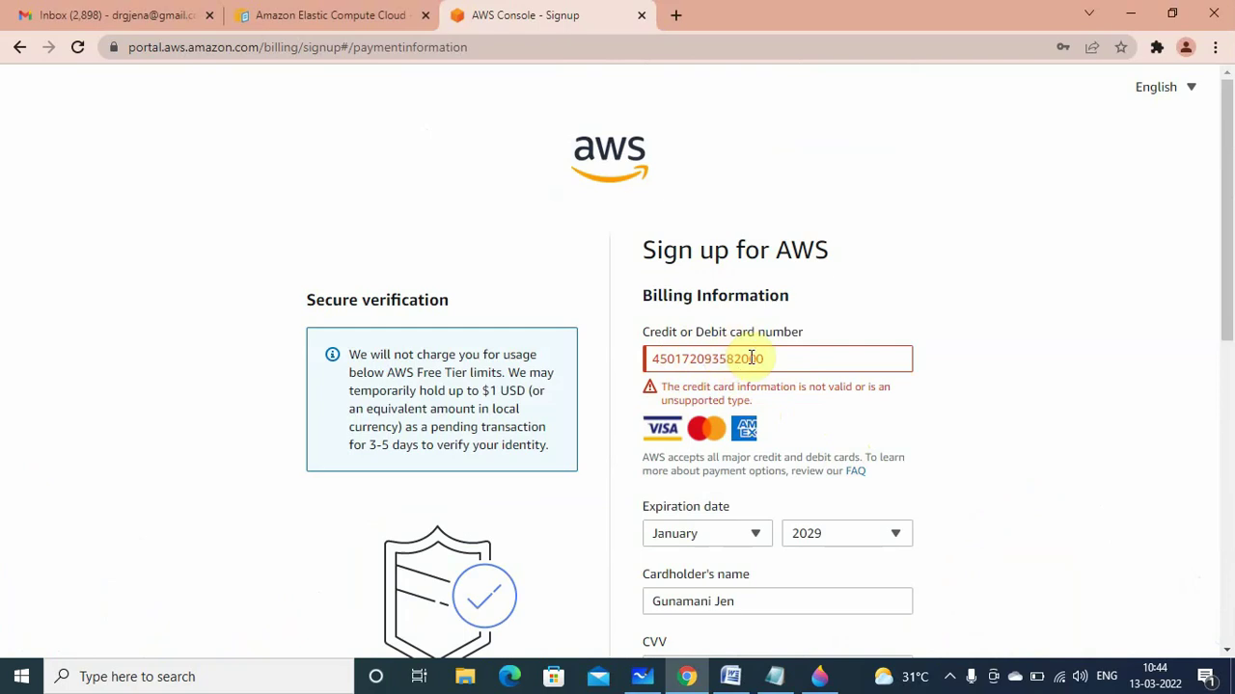
left_click(767, 357)
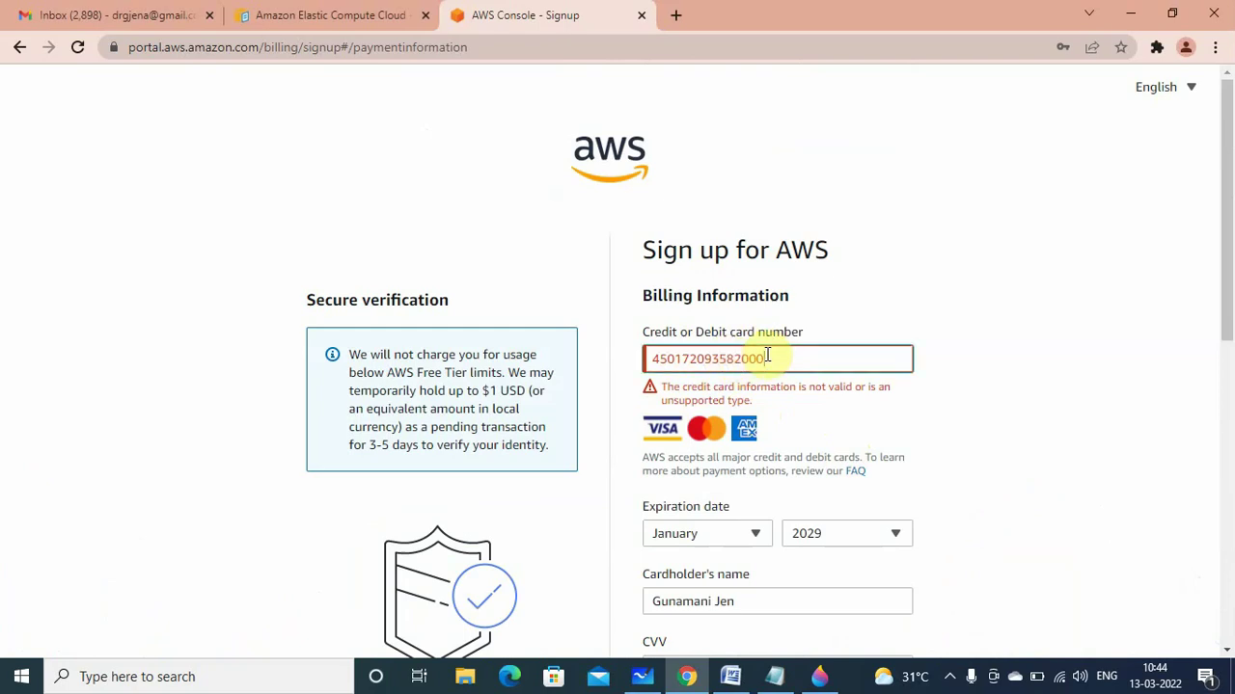
type("4")
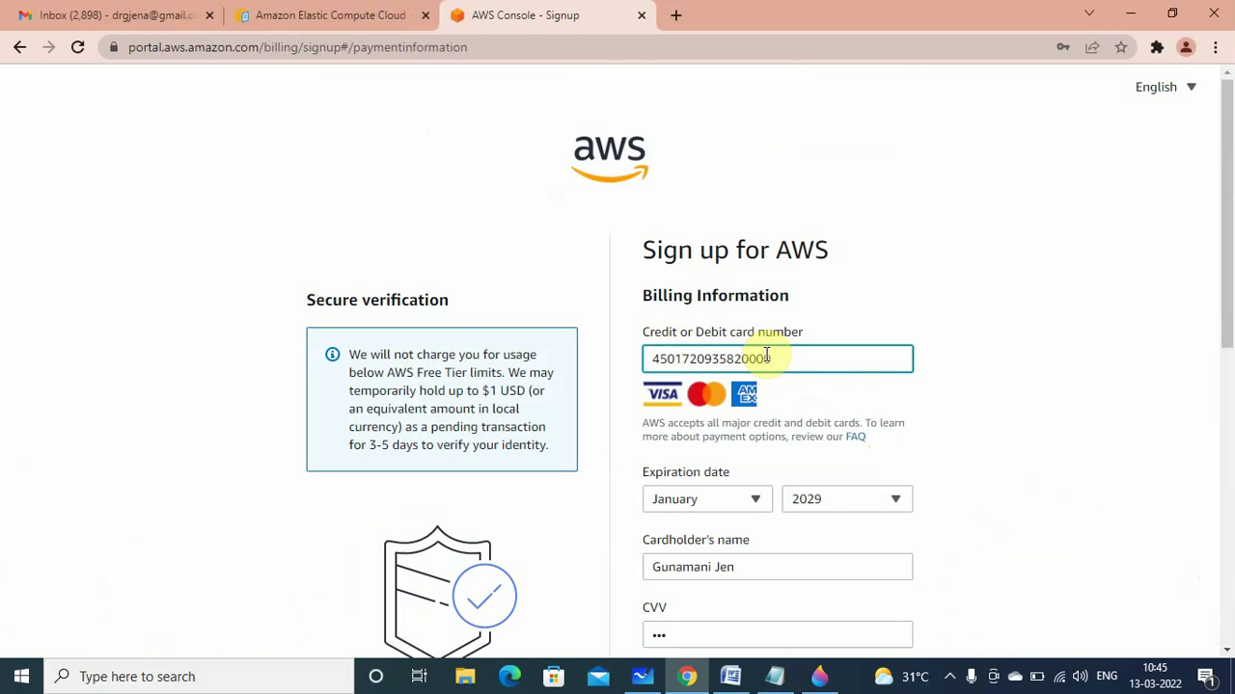
scroll(800, 362, "down", 7)
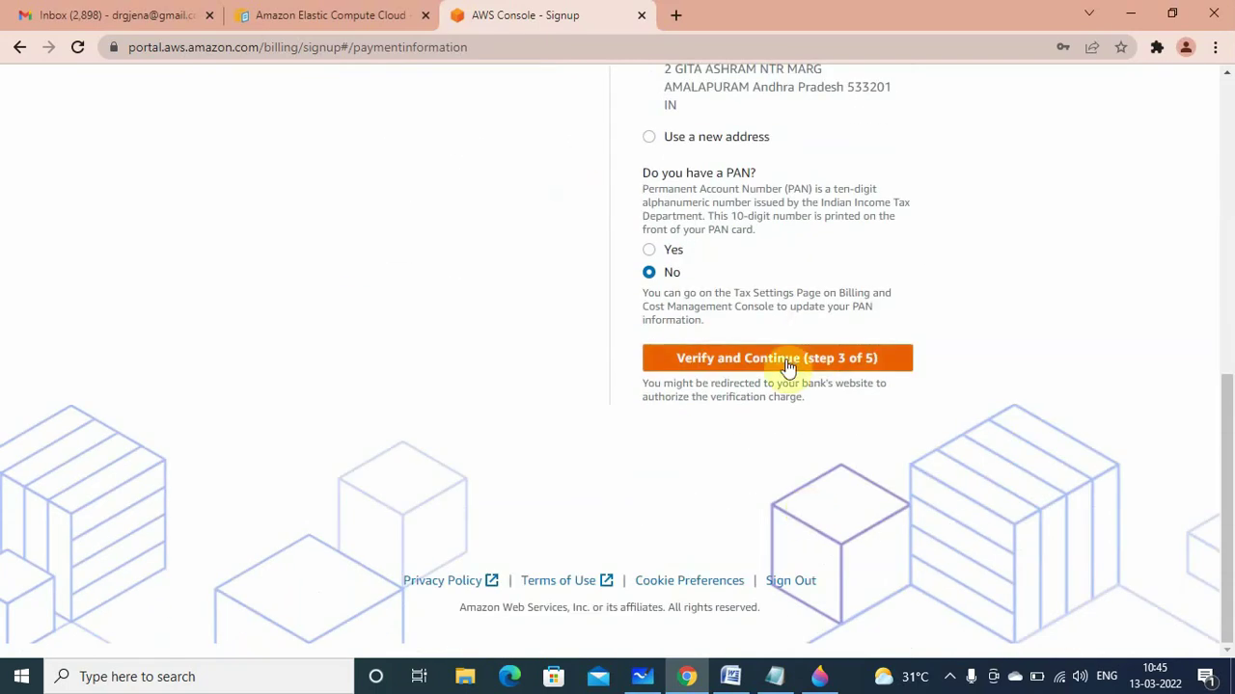
left_click(766, 365)
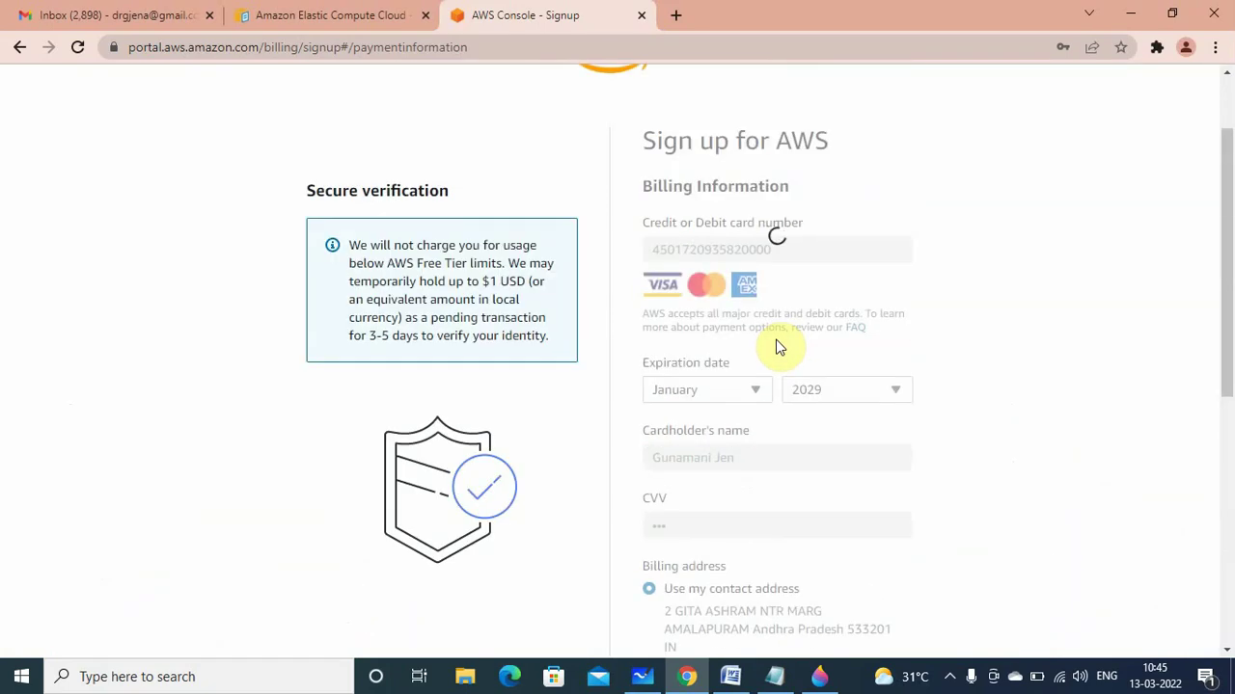
- Submit the billing form and enter the SMS one-time password to authorise the Rs 2.00 charge
scroll(781, 357, "down", 10)
left_click(794, 373)
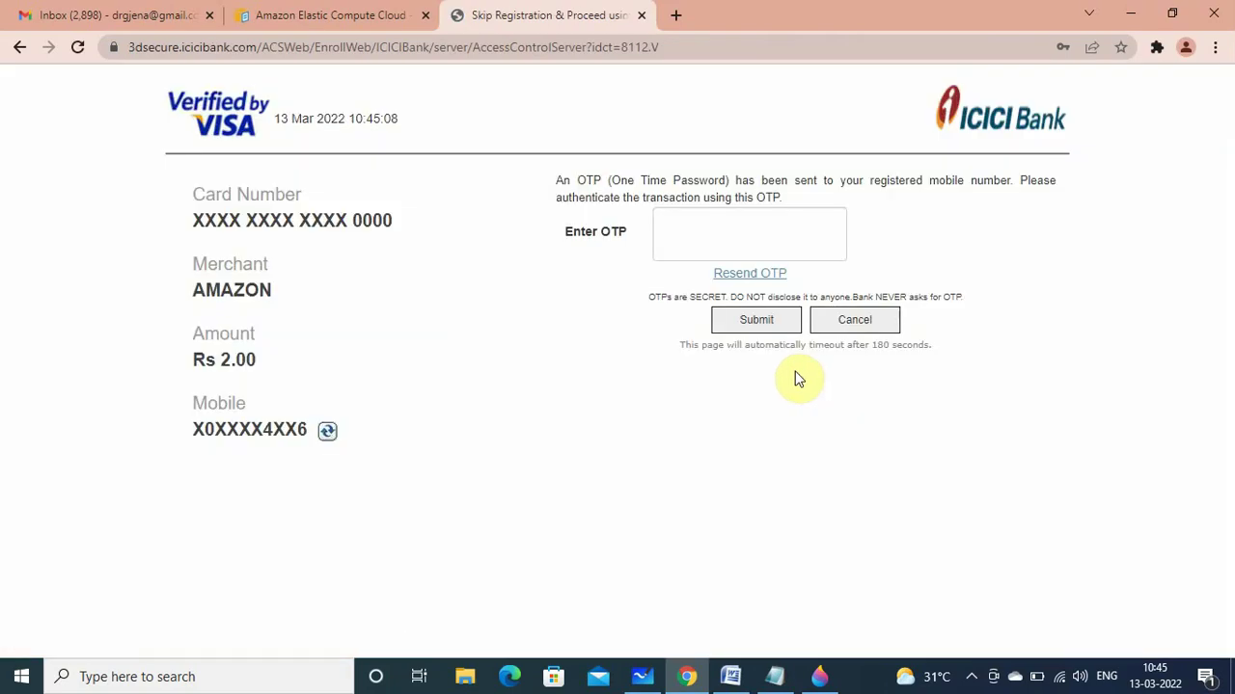
left_click(675, 246)
left_click(972, 677)
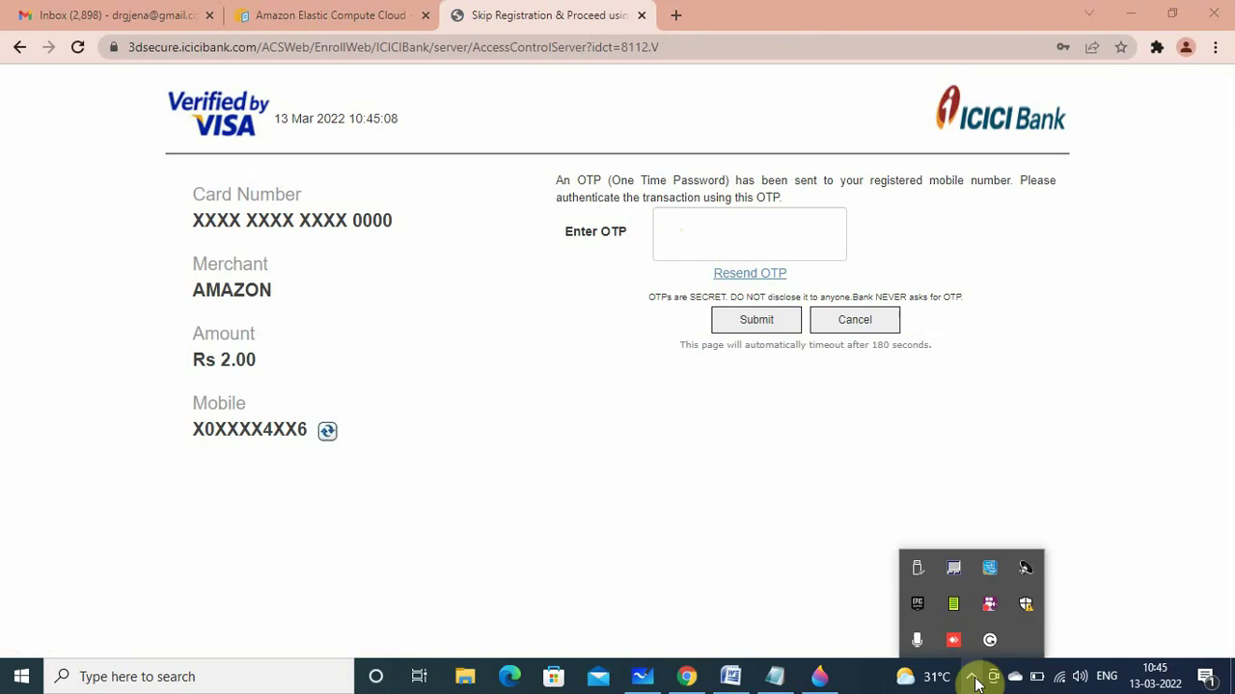
right_click(990, 605)
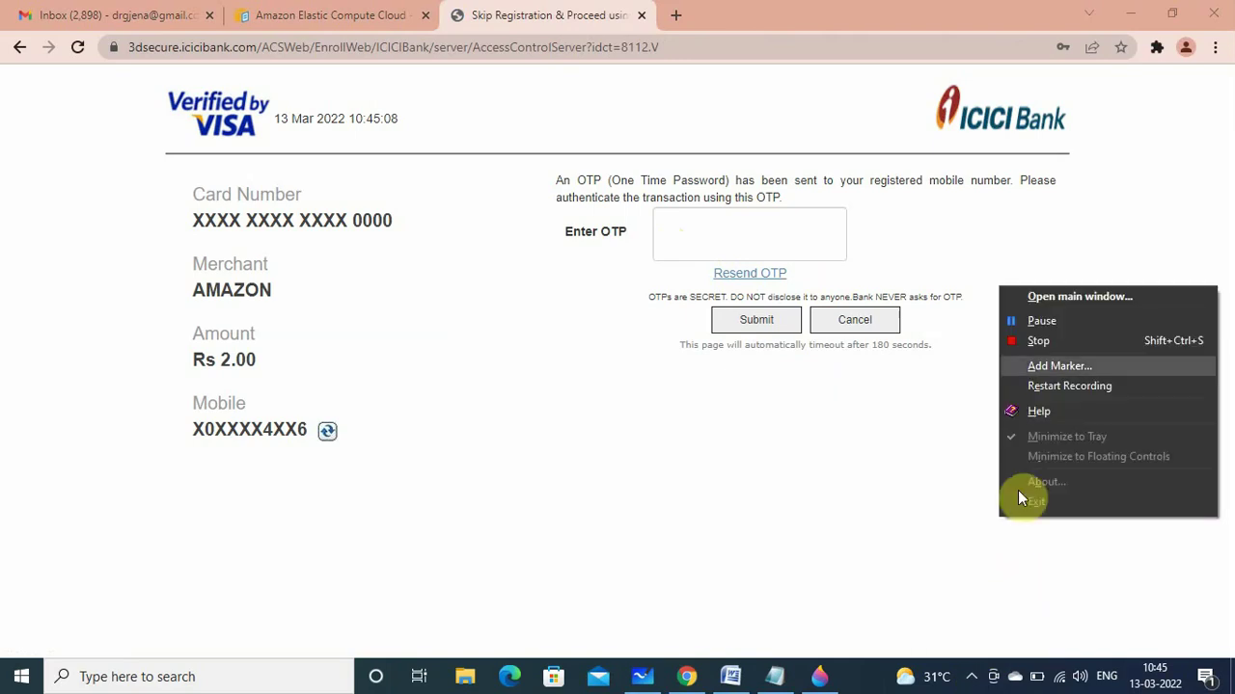
left_click(1043, 321)
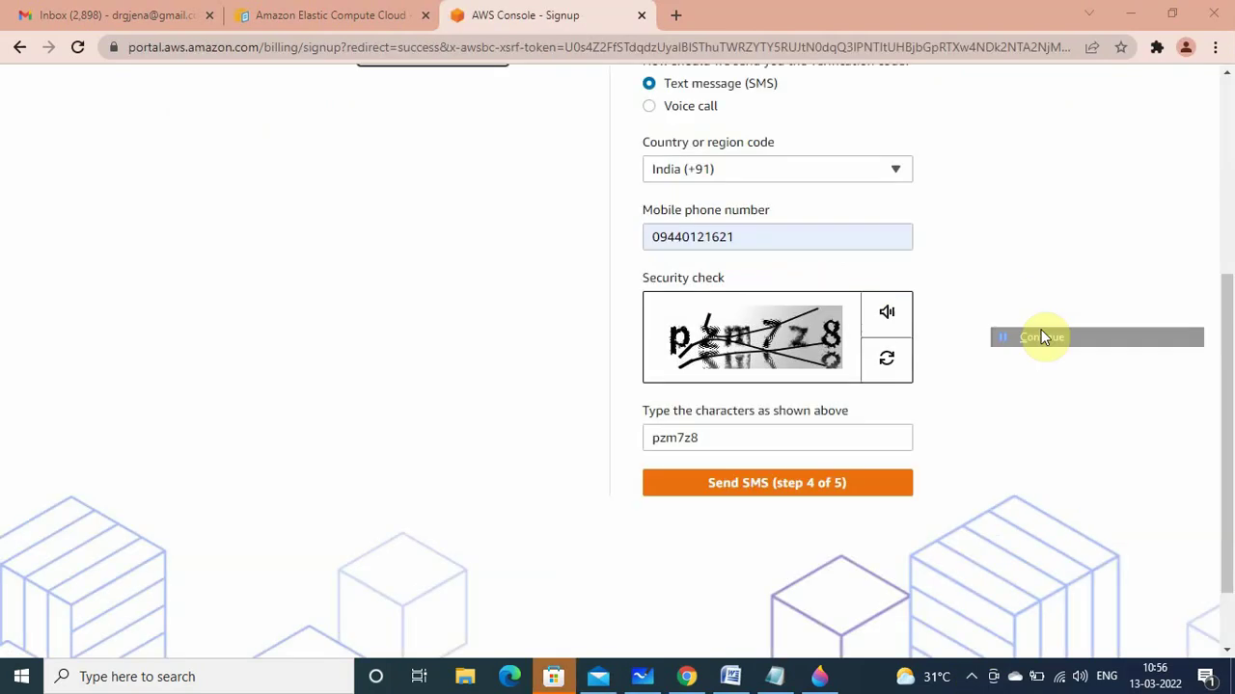
- Send the phone verification code by SMS to the India (+91) mobile number
left_click(1042, 336)
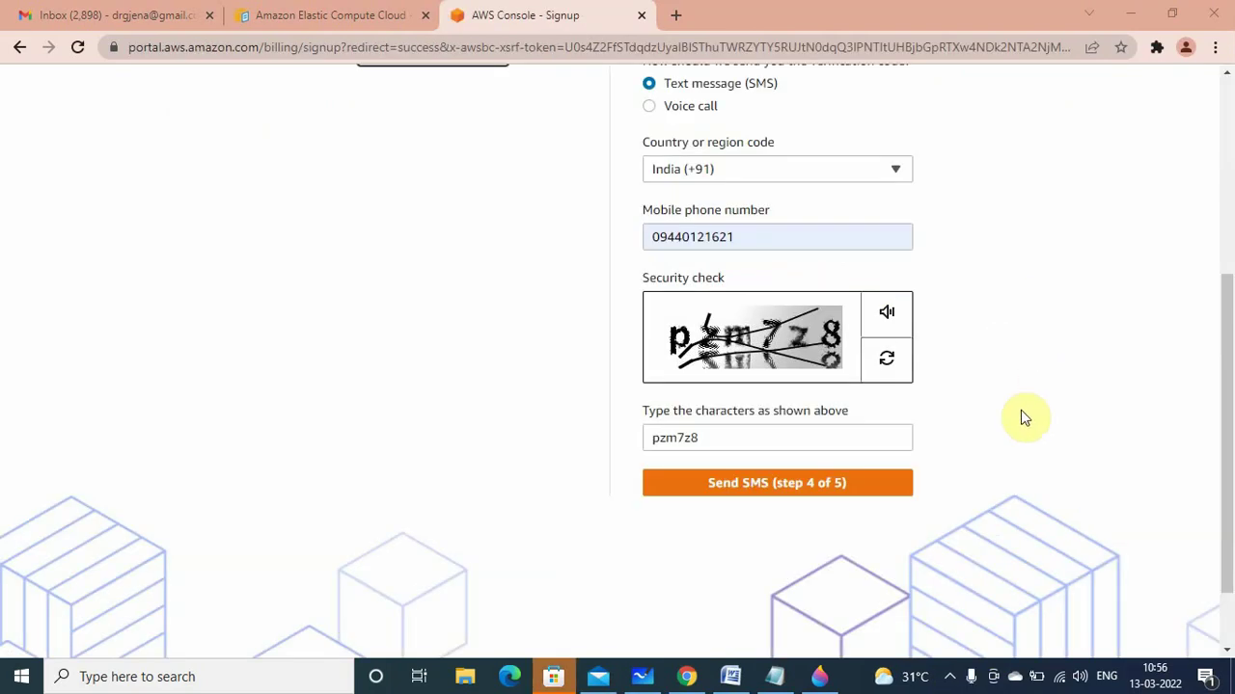
scroll(1075, 283, "up", 3)
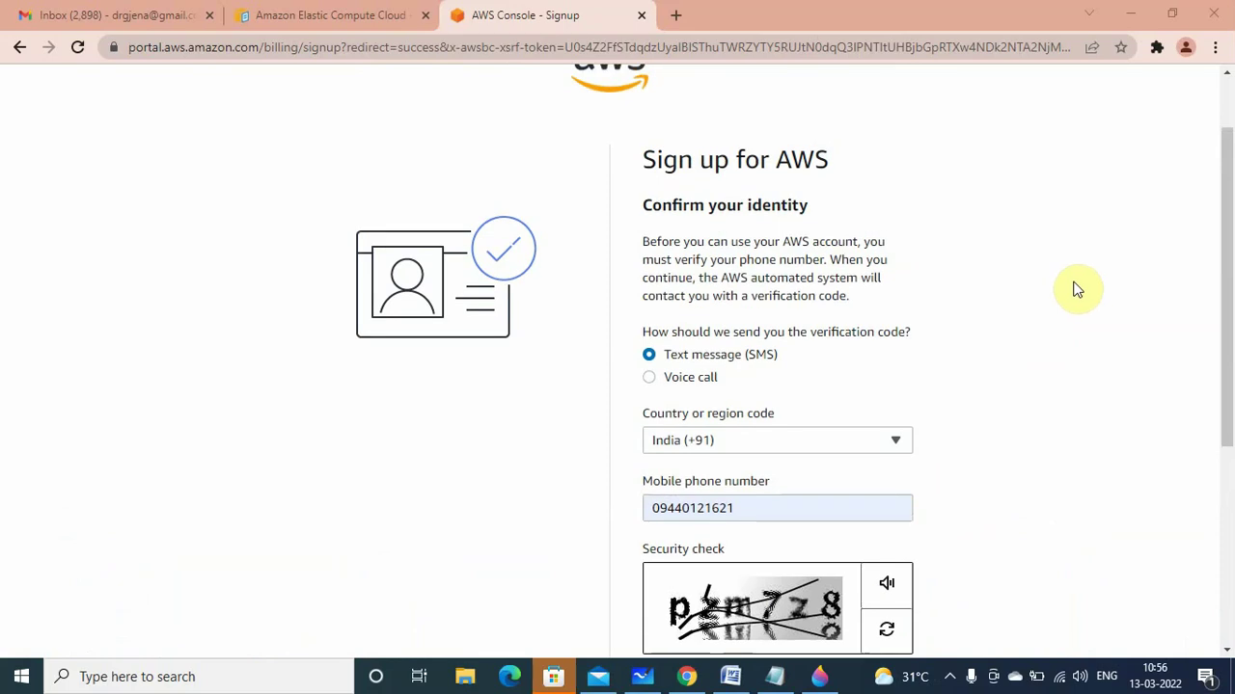
scroll(1062, 345, "down", 2)
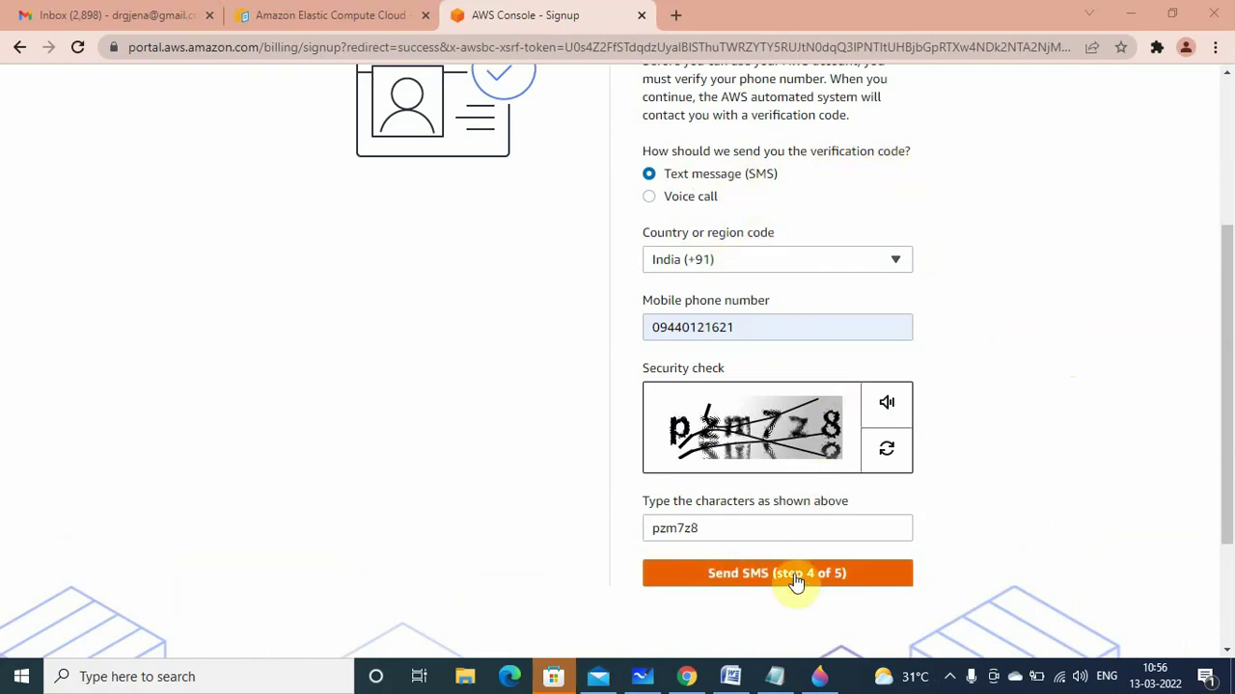
left_click(760, 575)
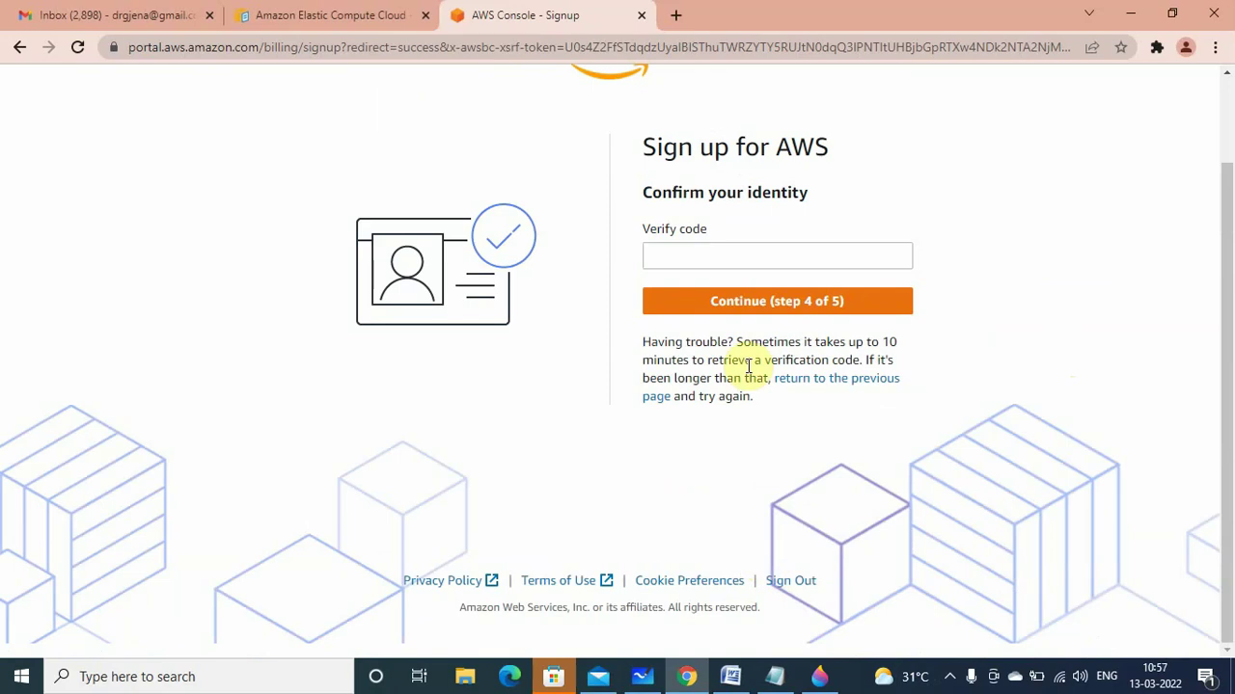
- Enter the SMS verification code and continue (step 4 of 5)
left_click(670, 251)
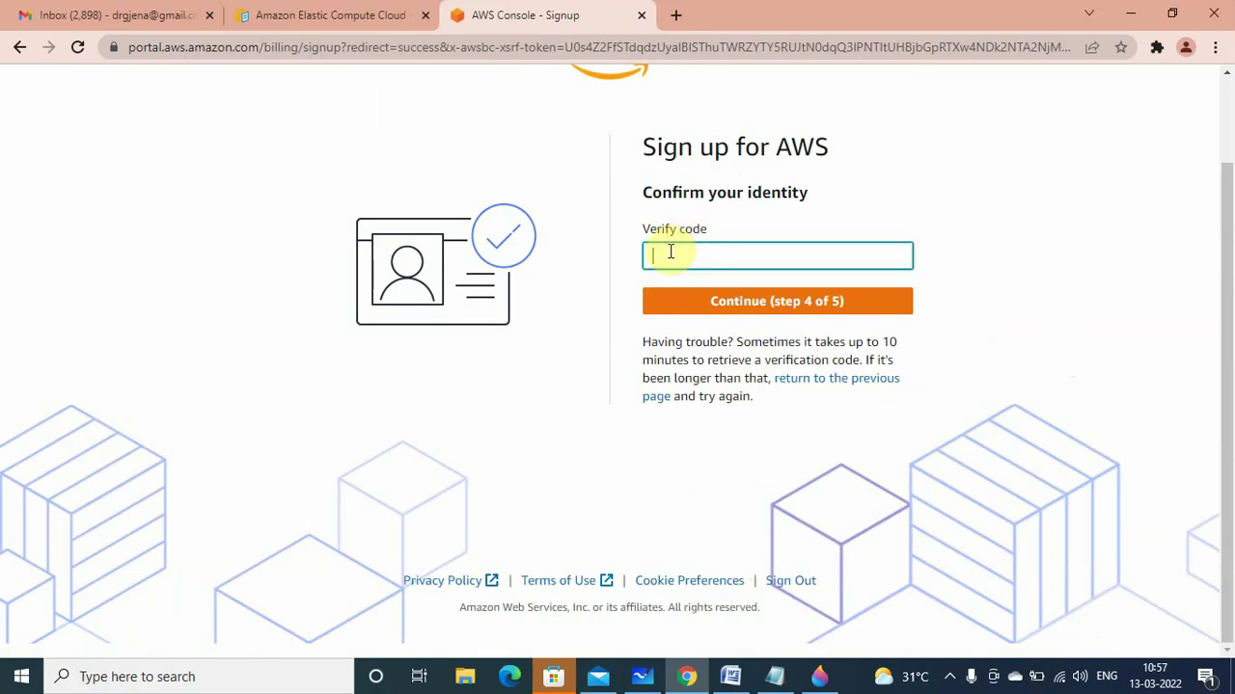
left_click(720, 302)
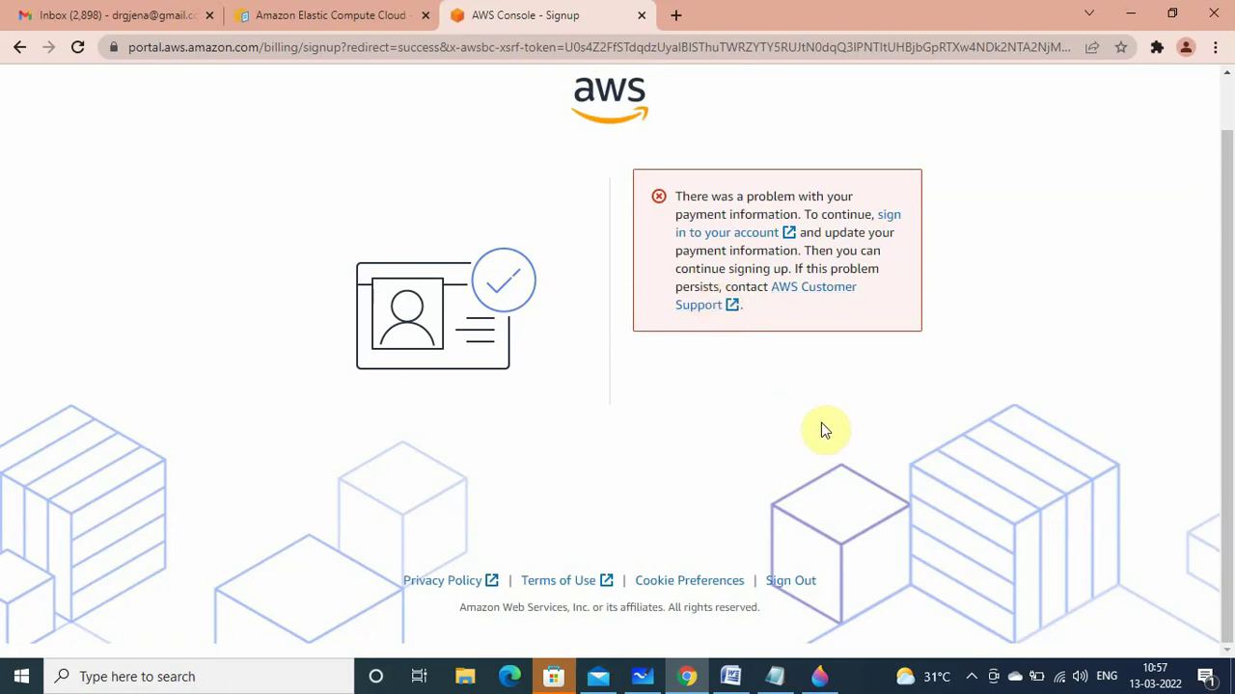
- Go to the root user Sign-In page after the payment-information error
scroll(821, 421, "up", 1)
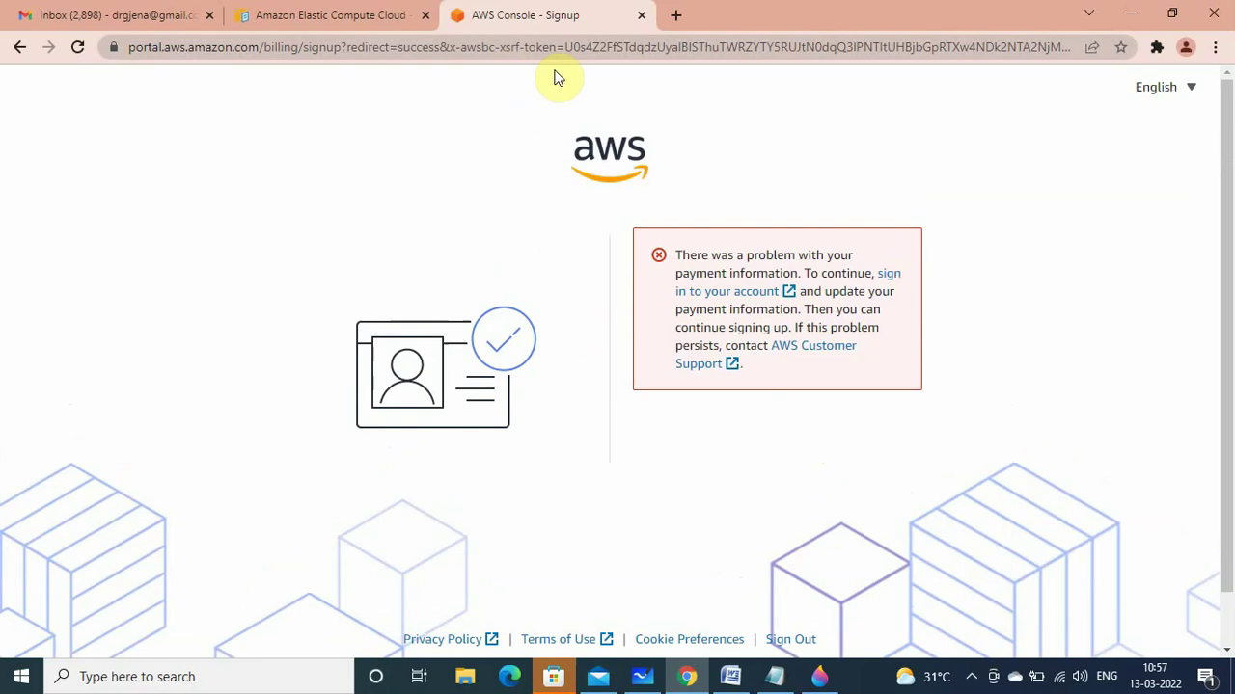
left_click(972, 675)
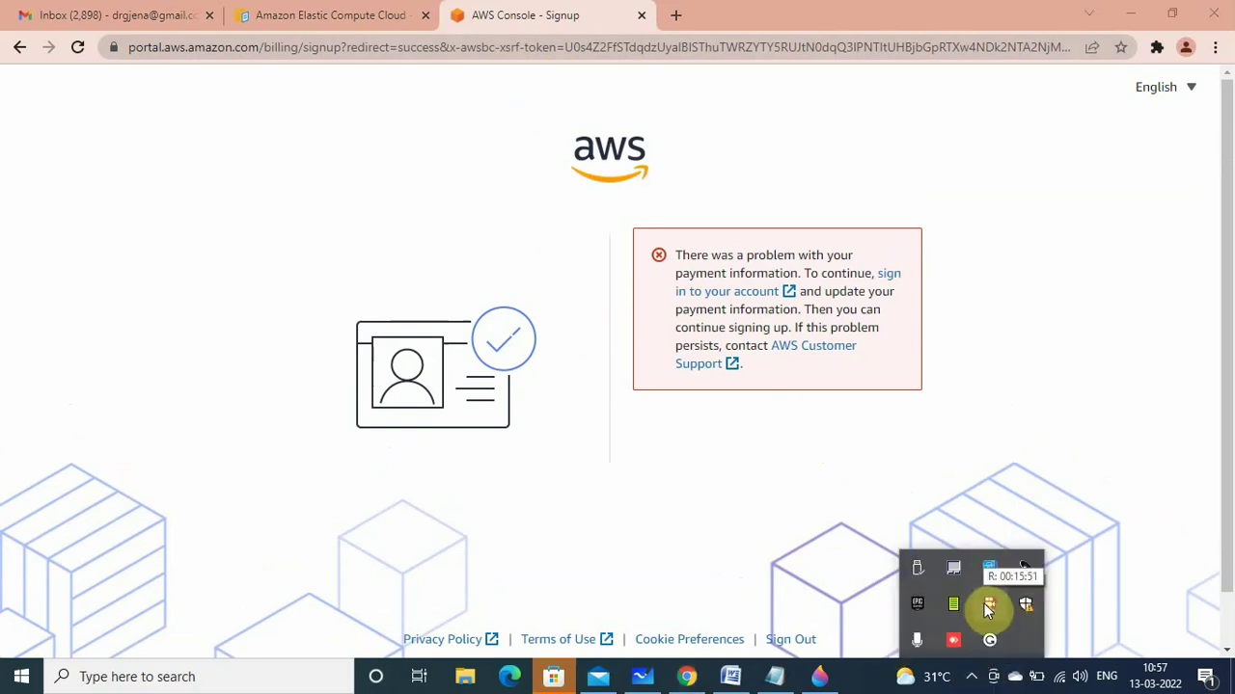
right_click(989, 604)
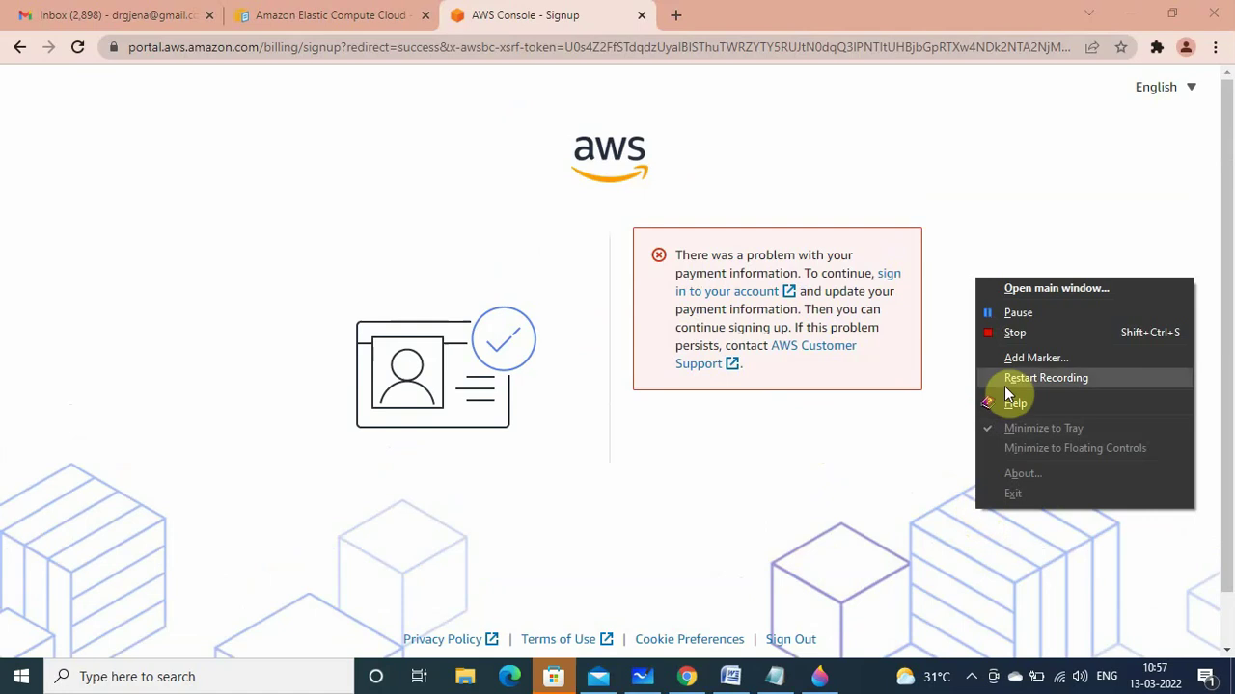
left_click(1020, 313)
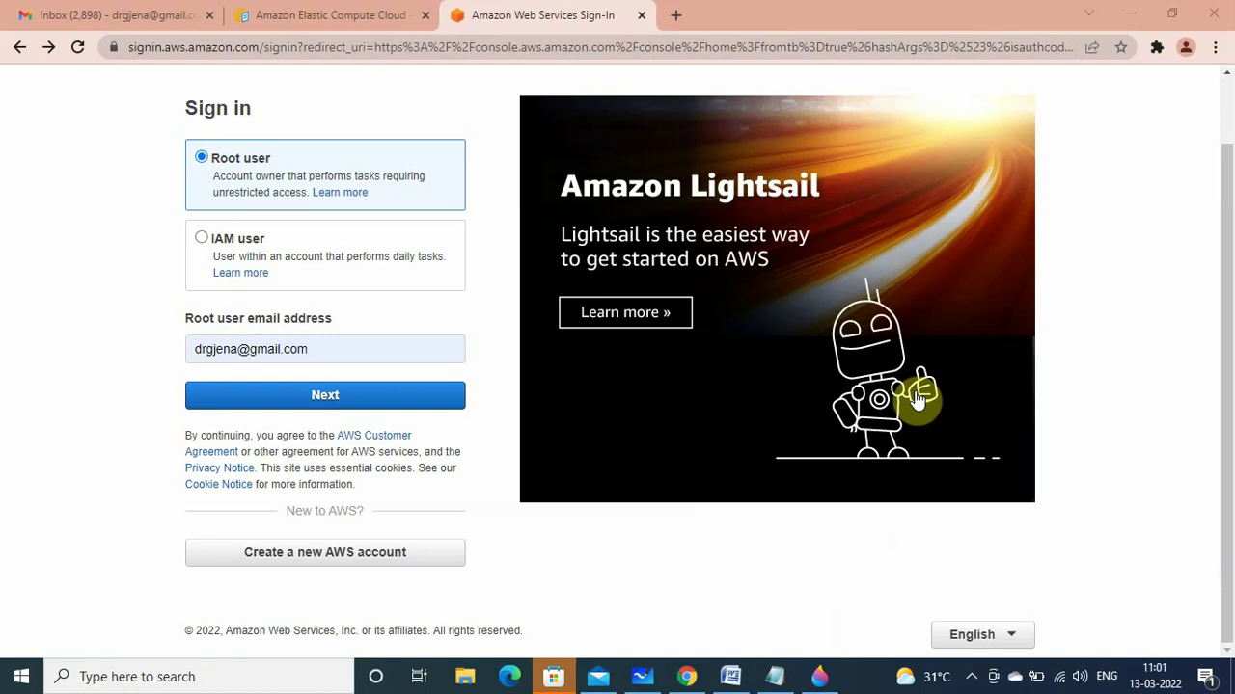
- Continue with the root user email and solve the security check, refreshing the captcha image
left_click(326, 405)
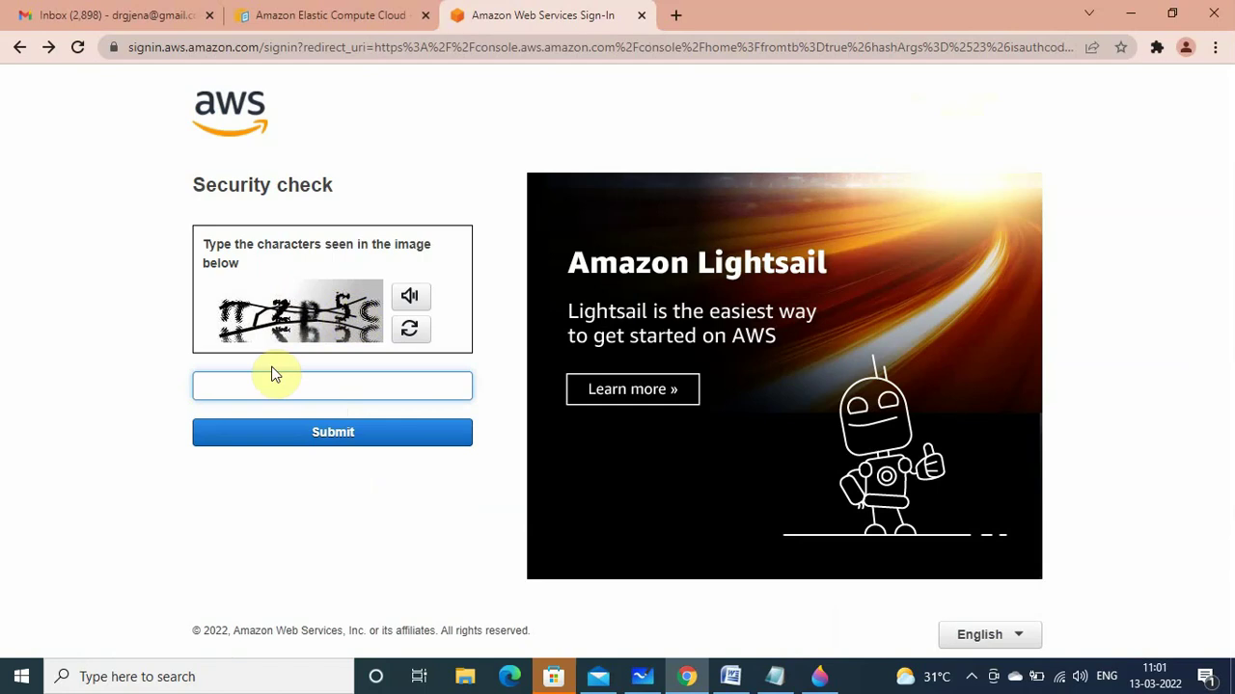
type("nzp5c")
left_click(408, 333)
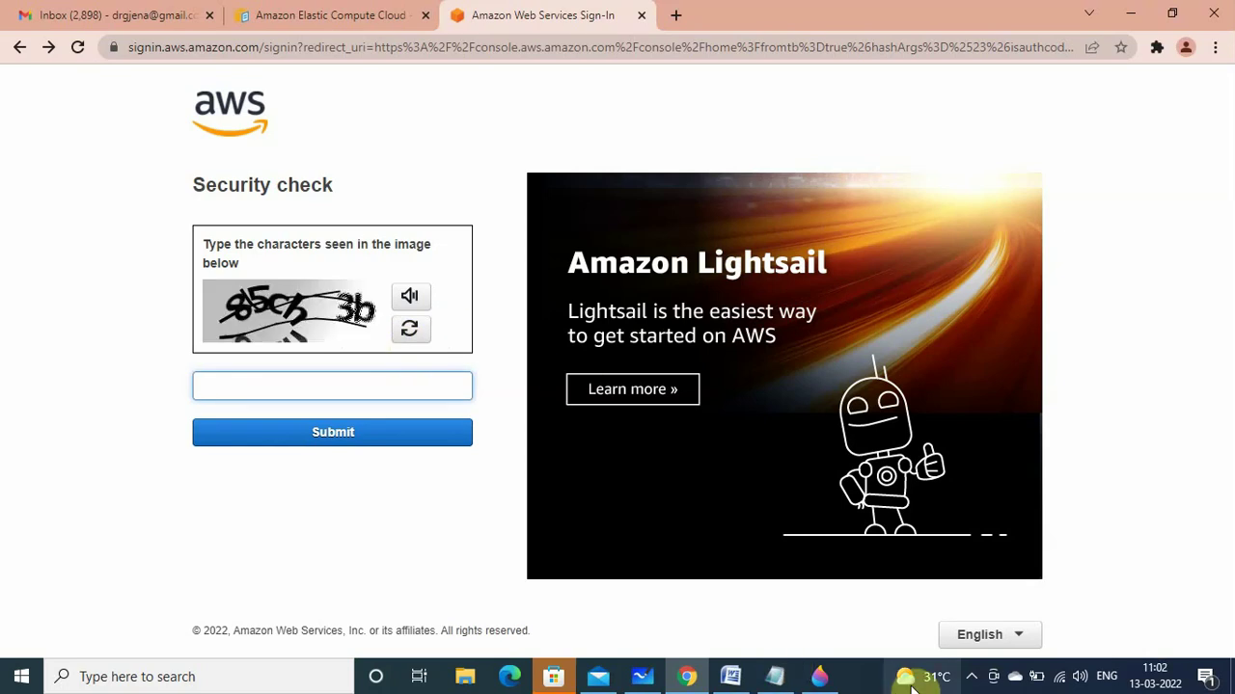
left_click(971, 675)
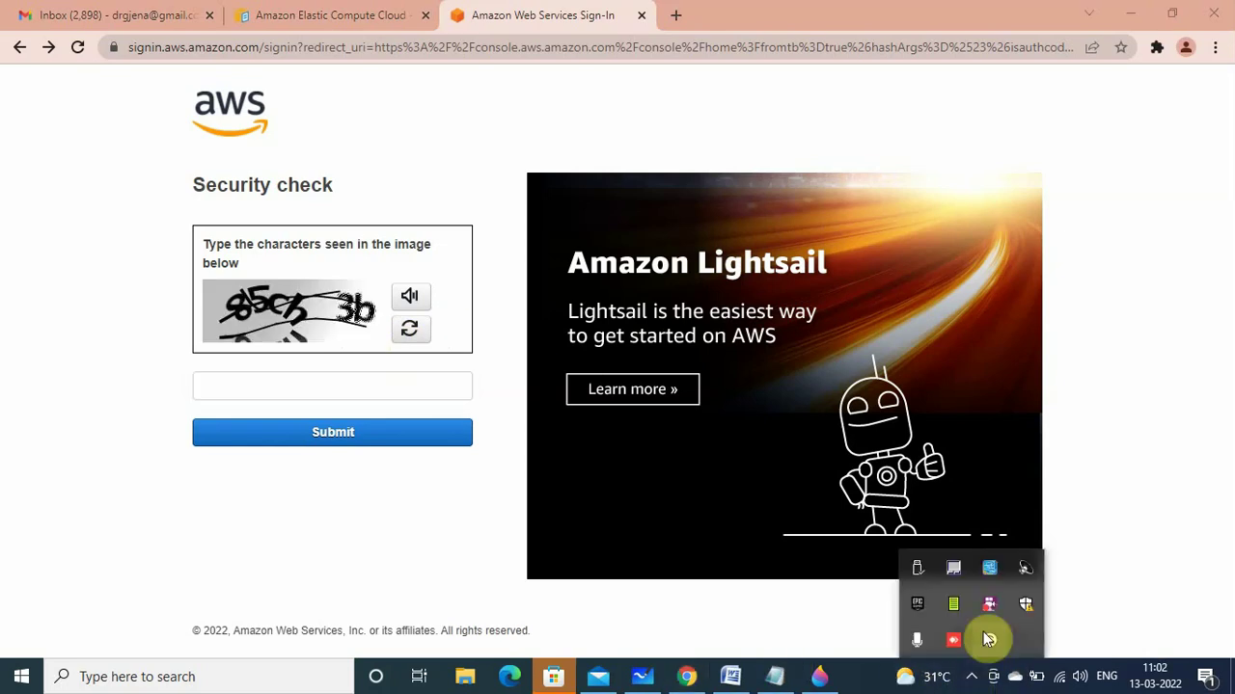
right_click(1000, 601)
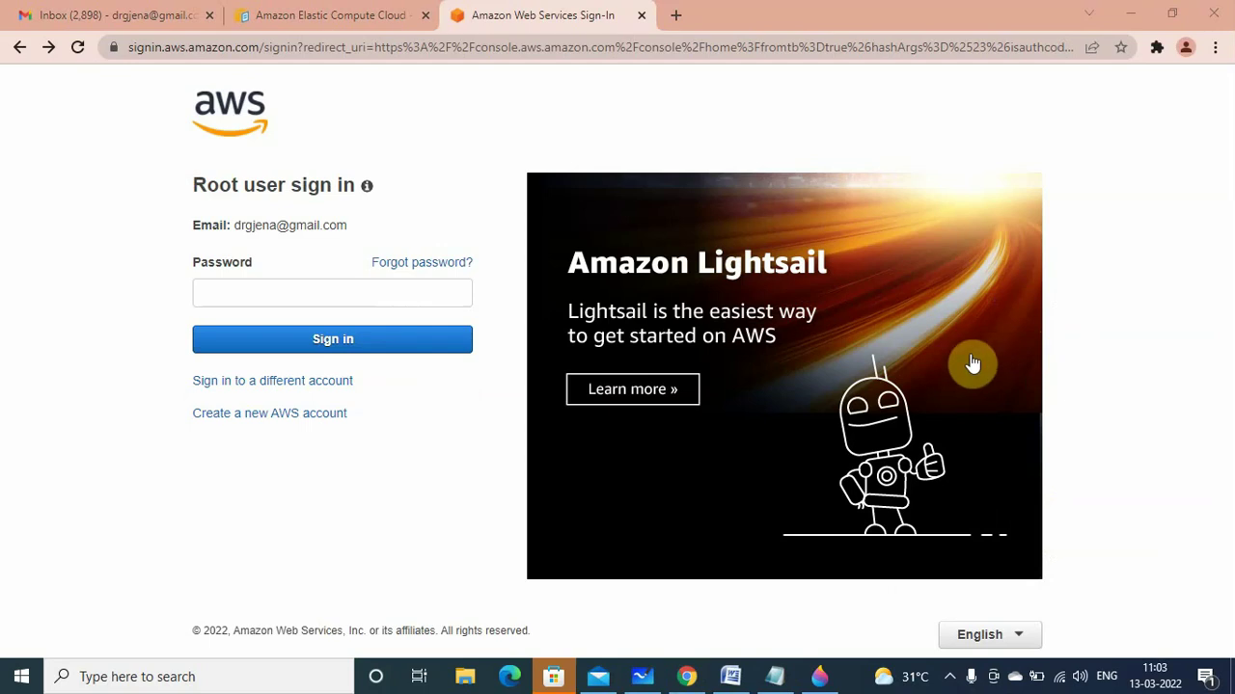
- Enter the root account password and sign in
left_click(225, 290)
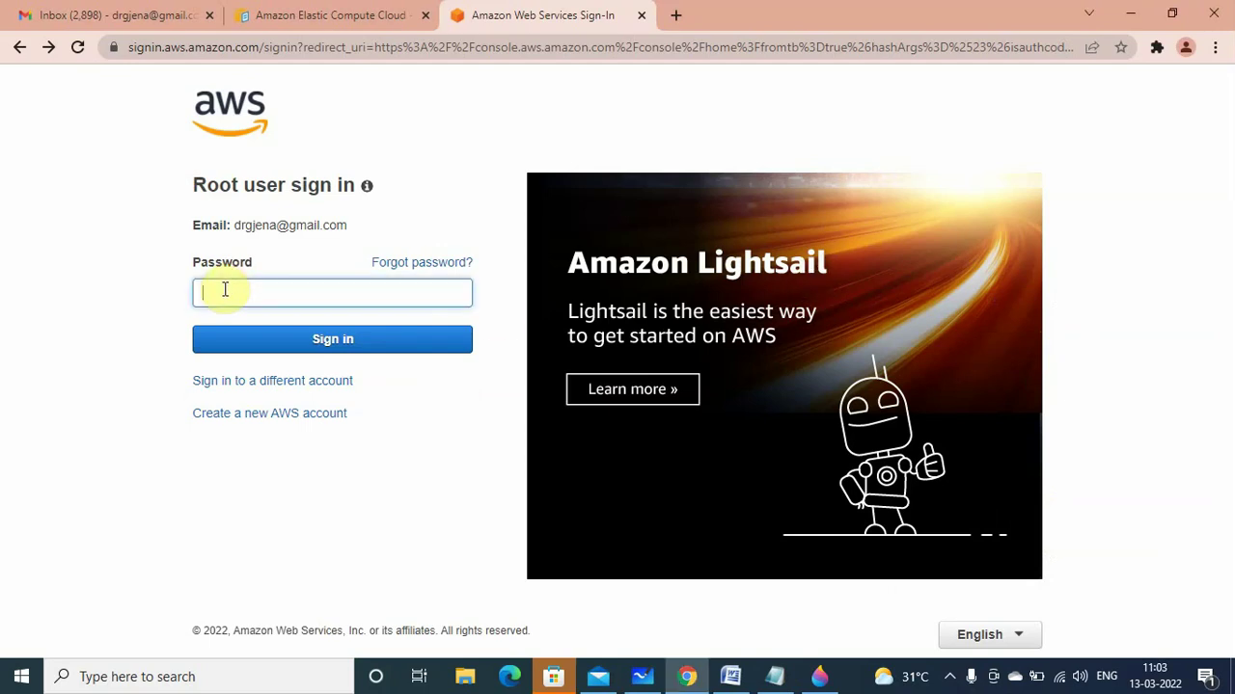
type("*****")
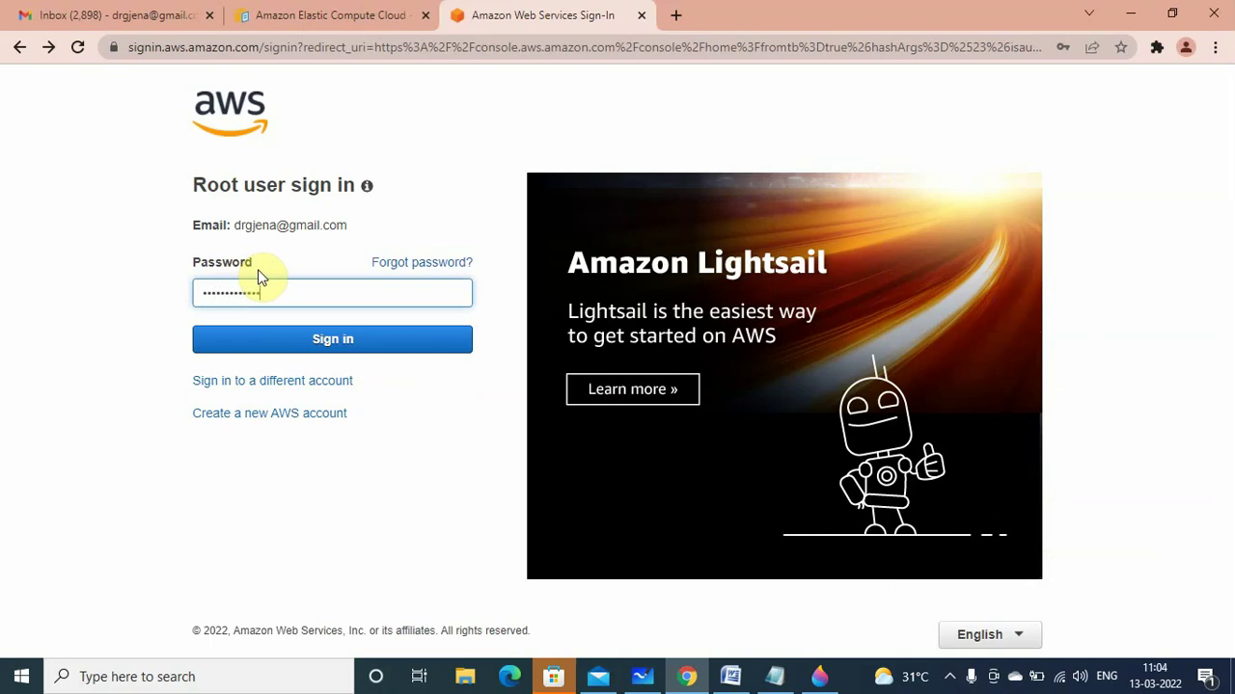
left_click(313, 343)
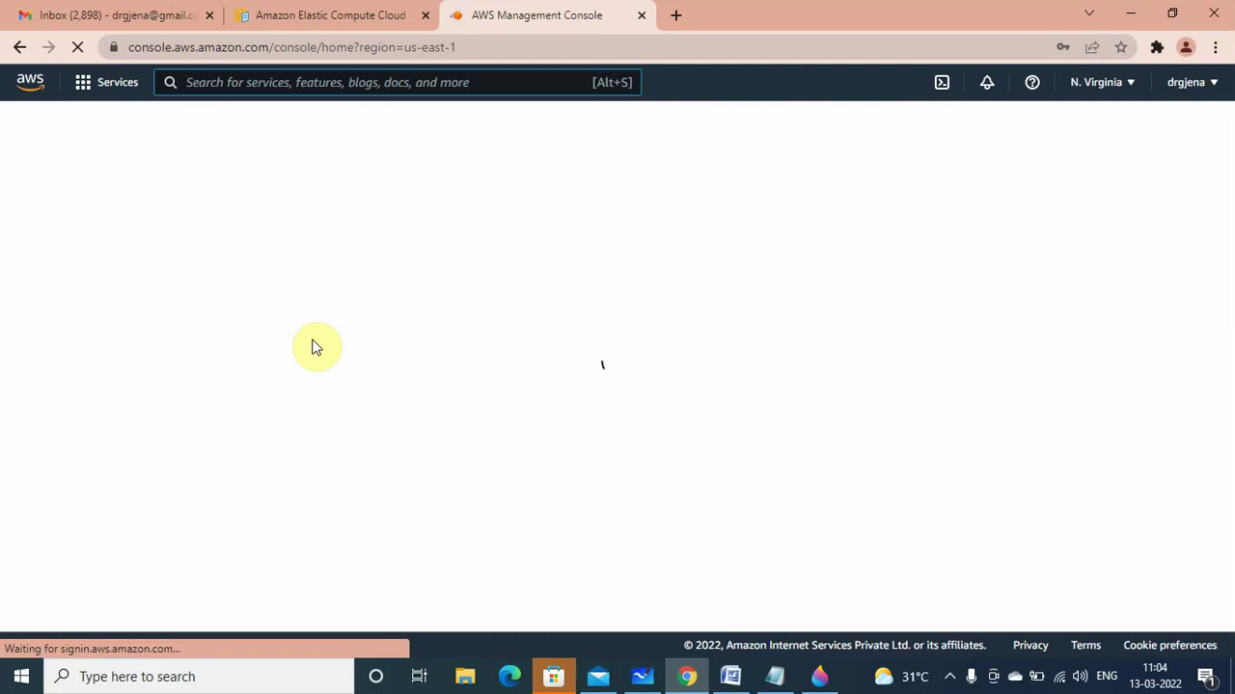
- Search for 'EC2' and open the EC2 service from the Services results
type("E")
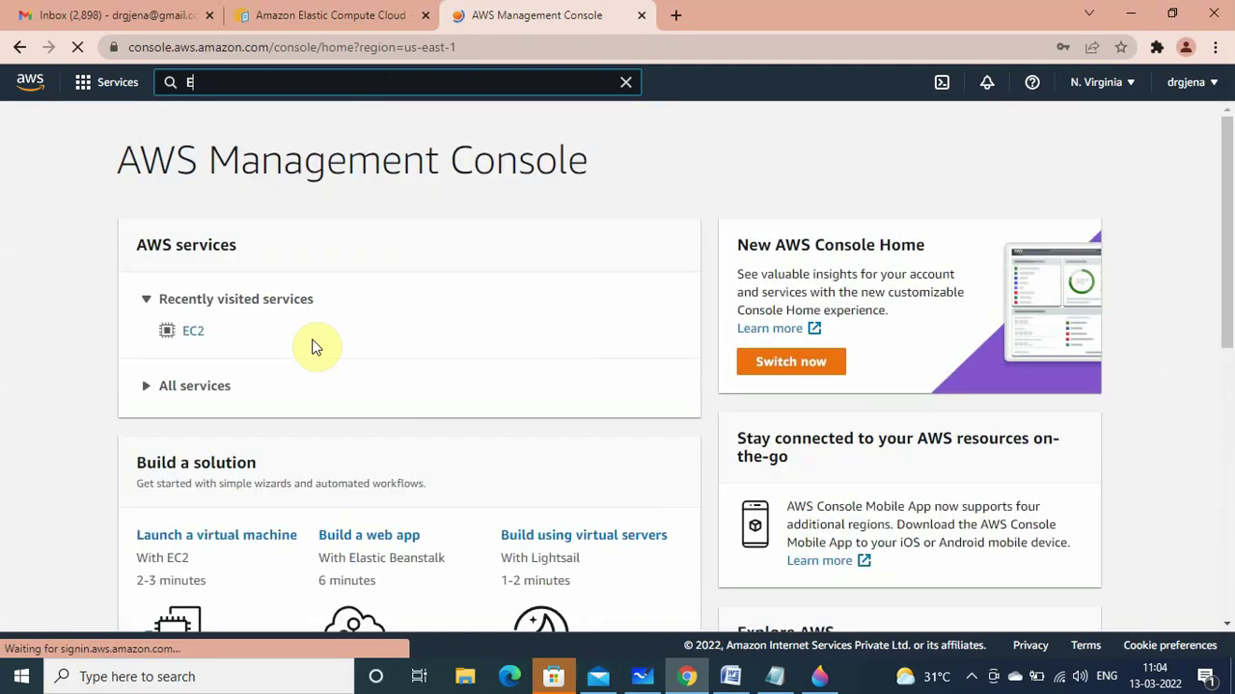
type("C2")
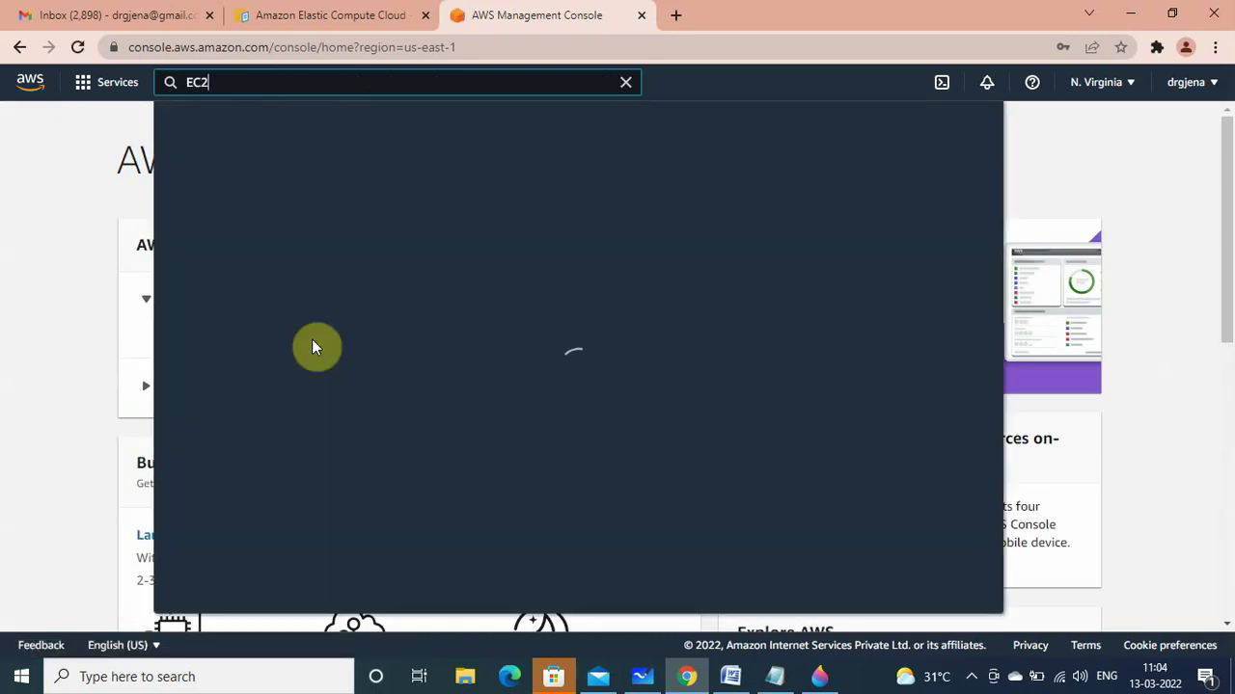
mouse_move(626, 229)
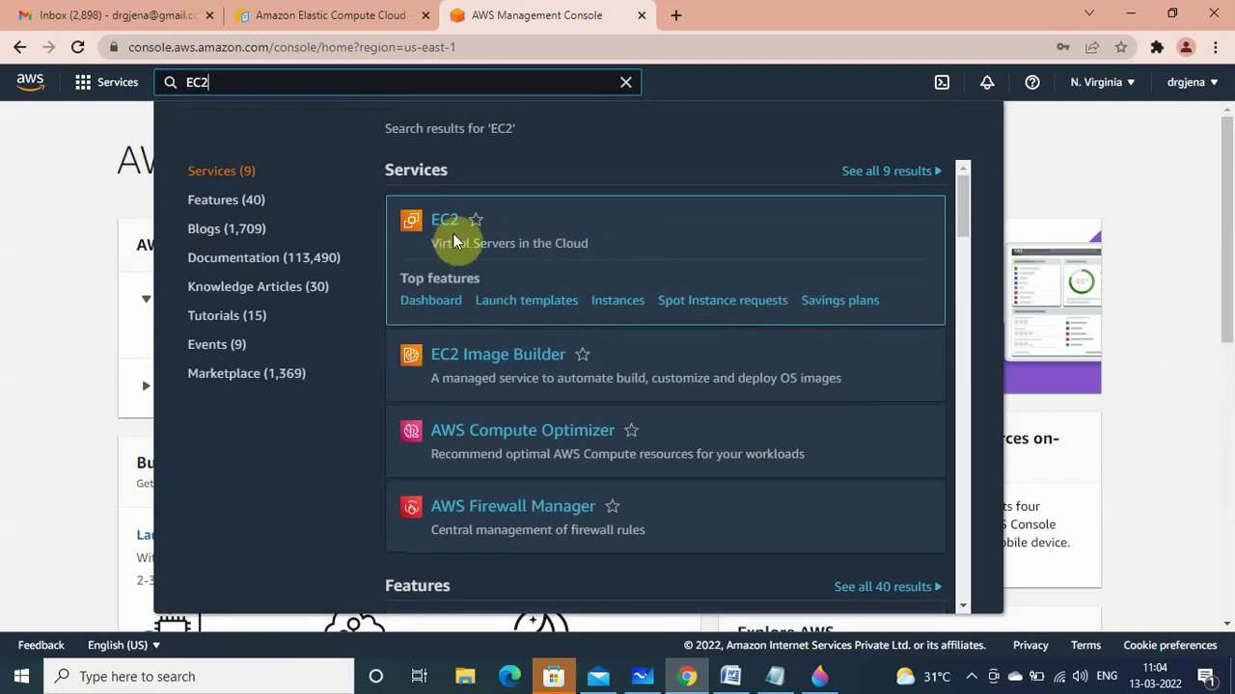
mouse_move(480, 295)
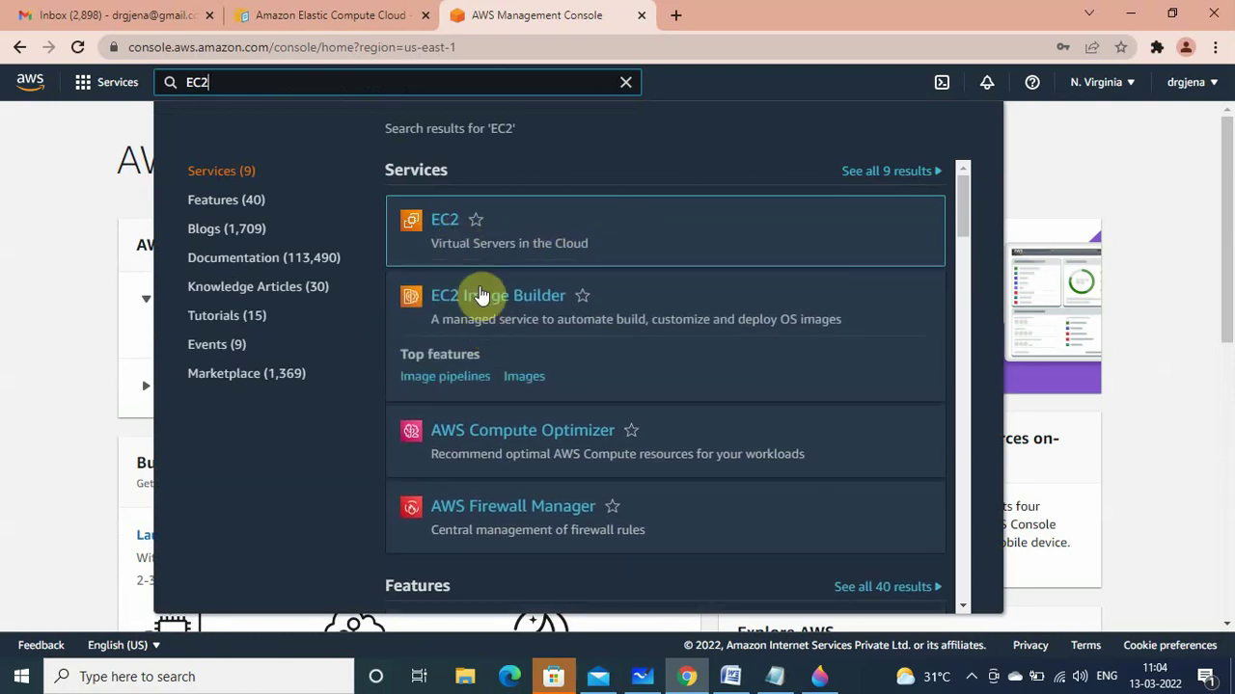
mouse_move(482, 261)
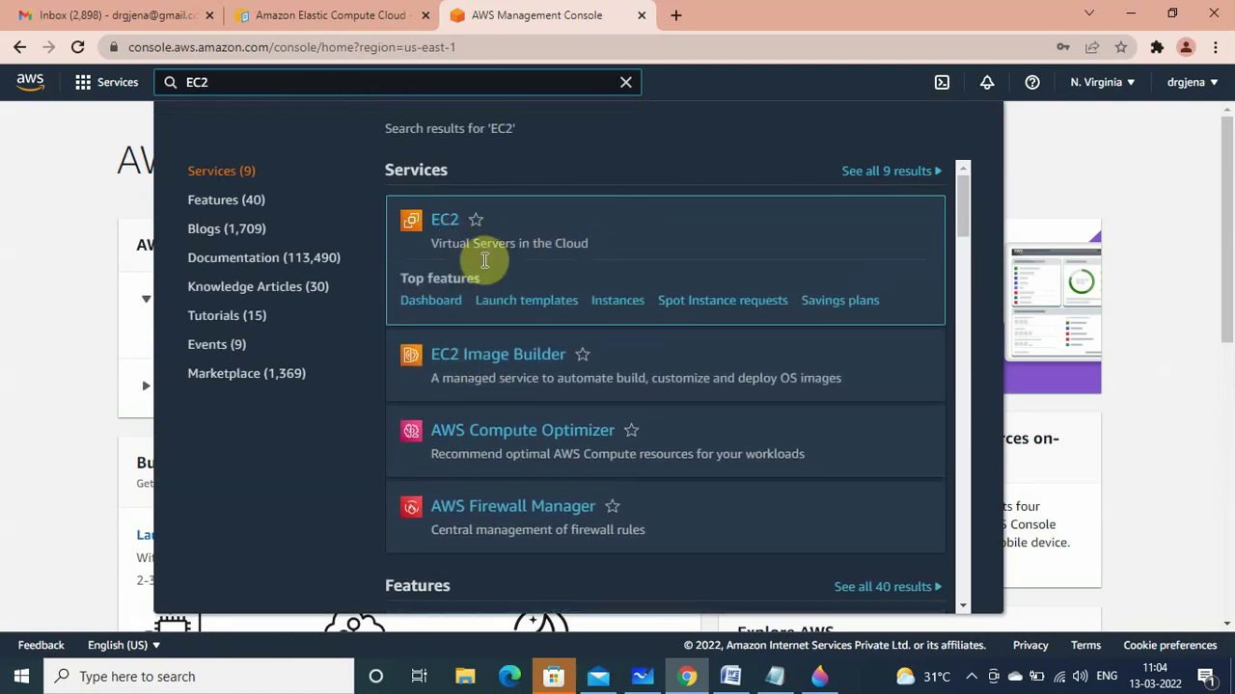
left_click(413, 224)
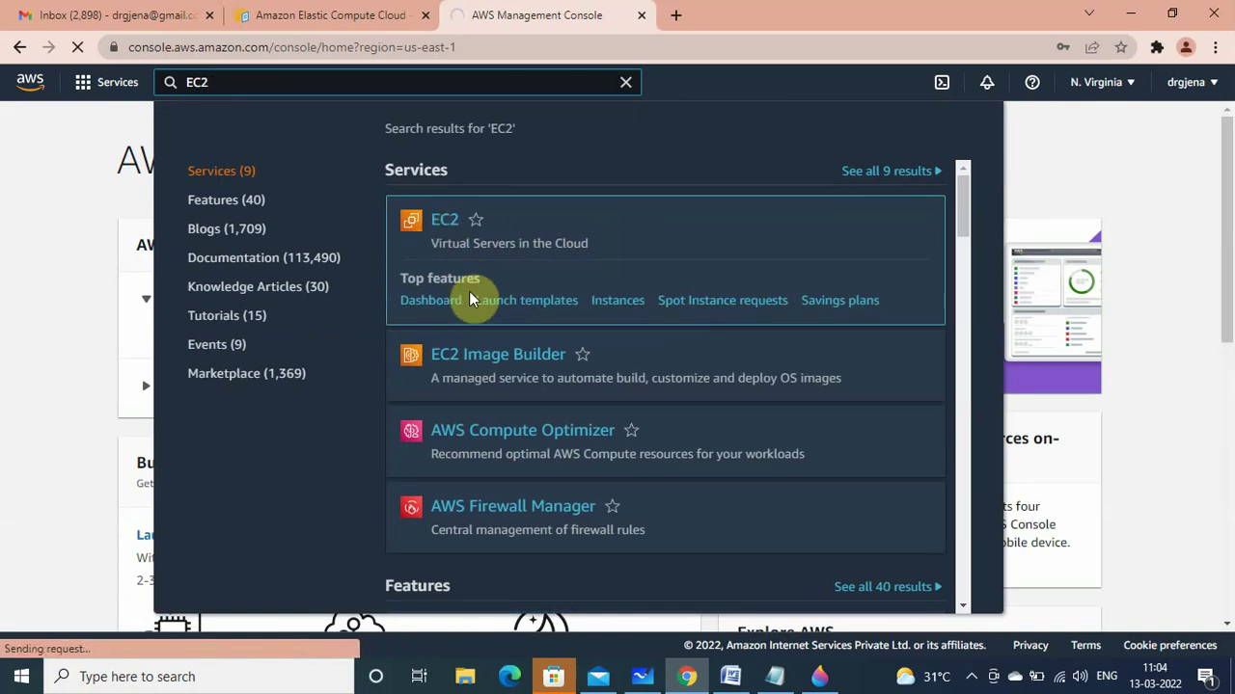
left_click(440, 223)
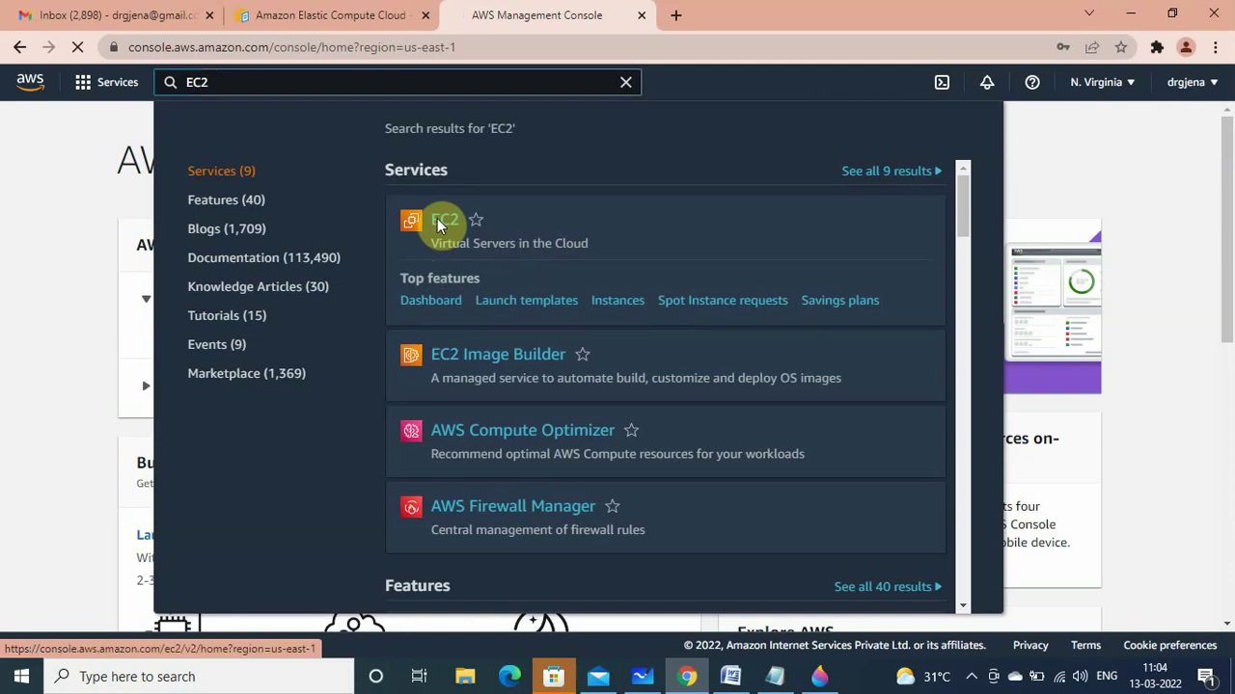
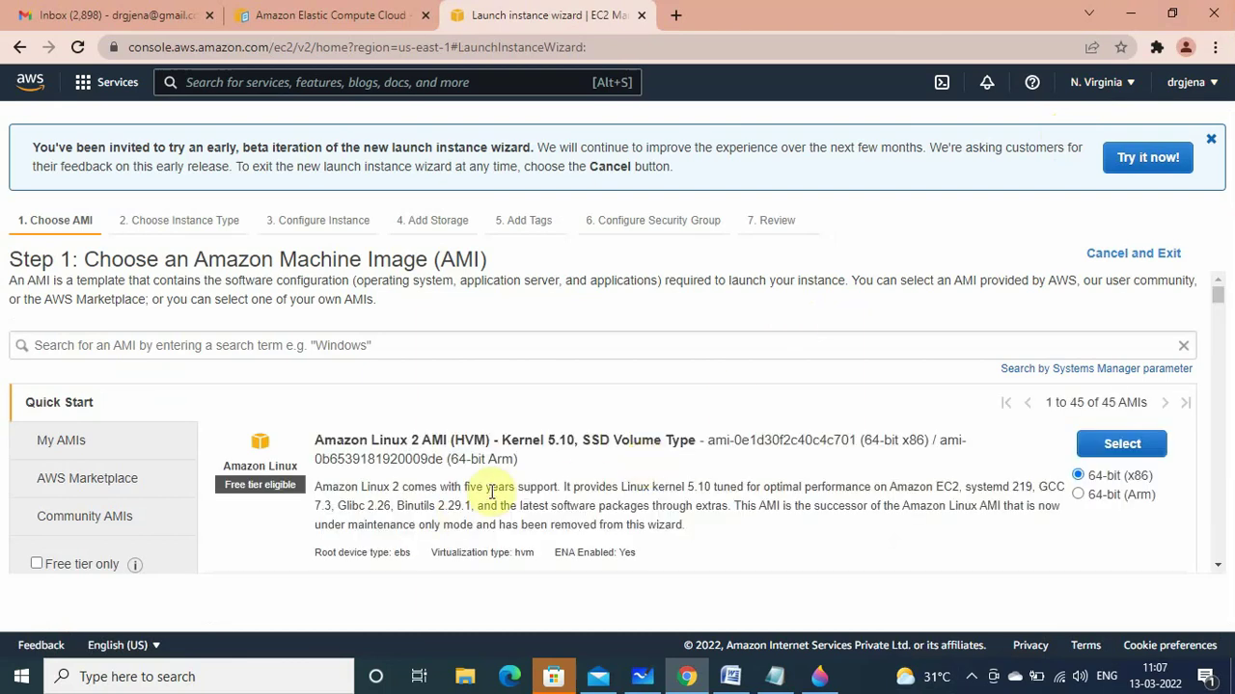
scroll(496, 487, "down", 2)
scroll(490, 494, "up", 2)
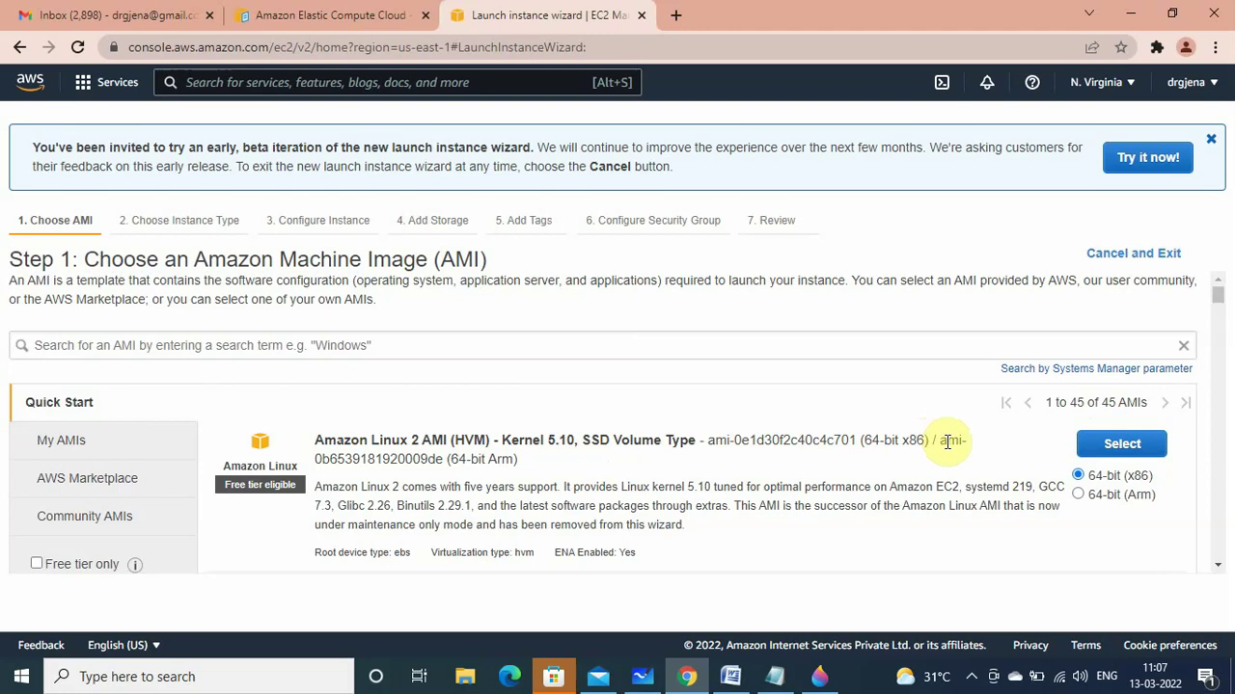
scroll(782, 525, "down", 2)
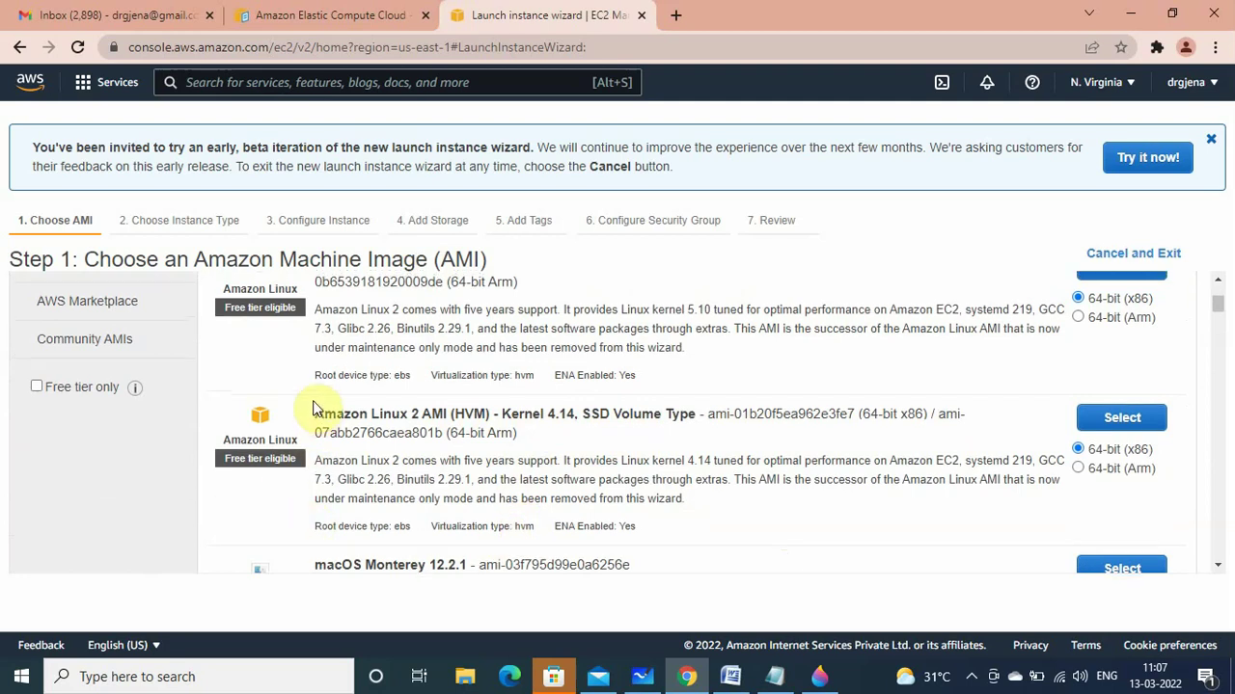
scroll(313, 407, "up", 2)
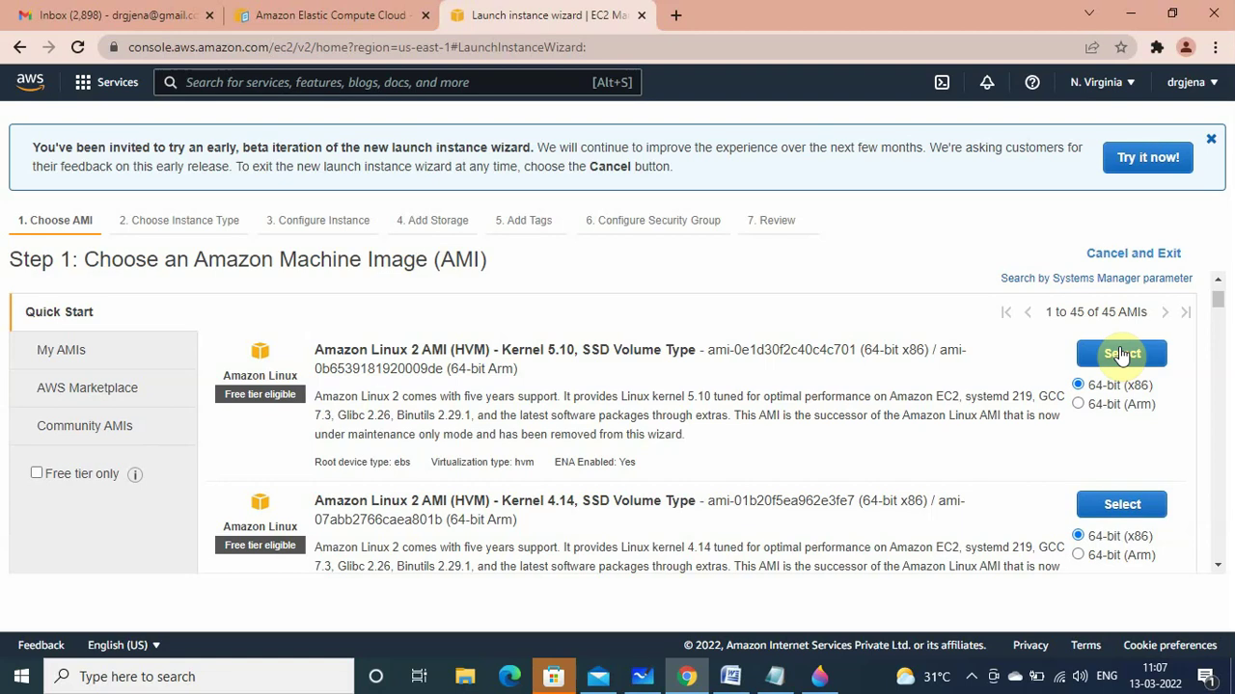
scroll(1091, 377, "down", 5)
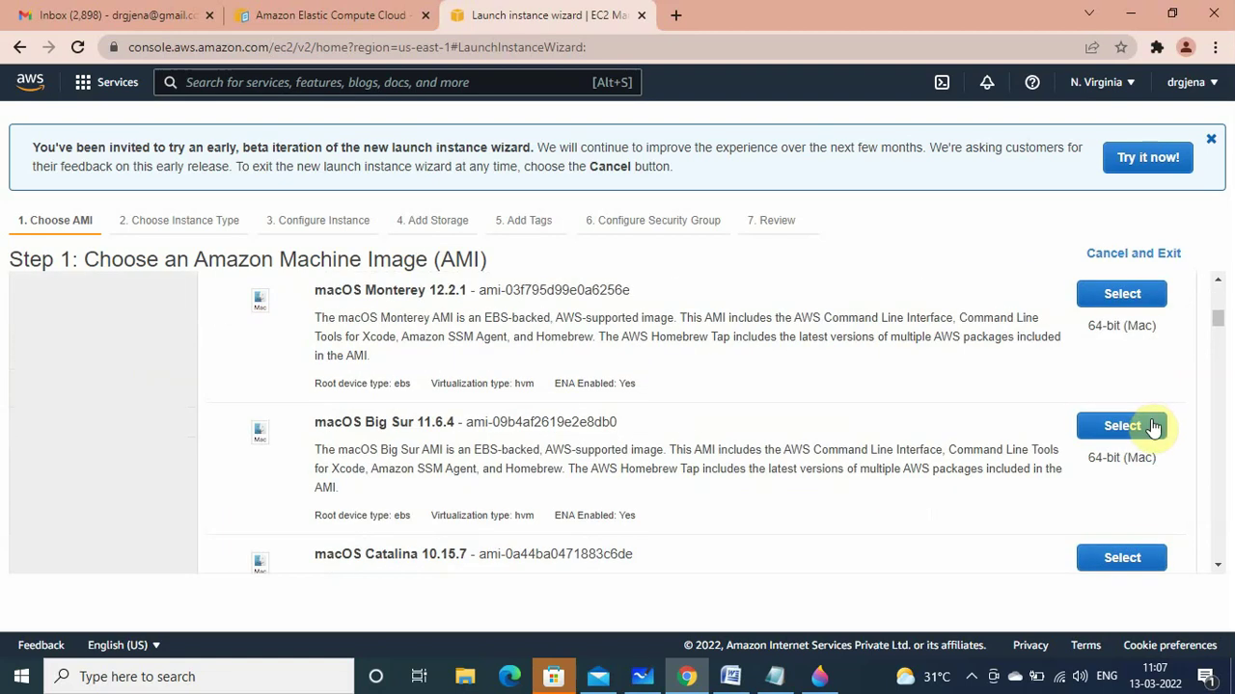
scroll(1154, 426, "up", 5)
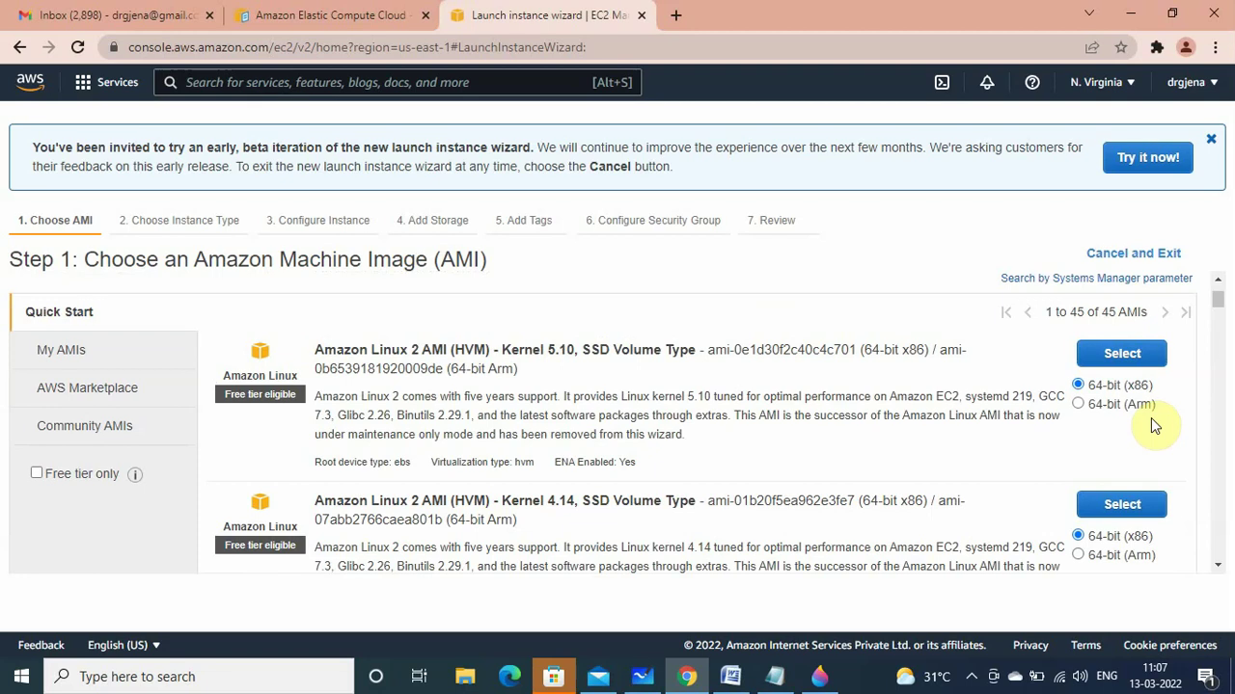
scroll(1155, 426, "up", 1)
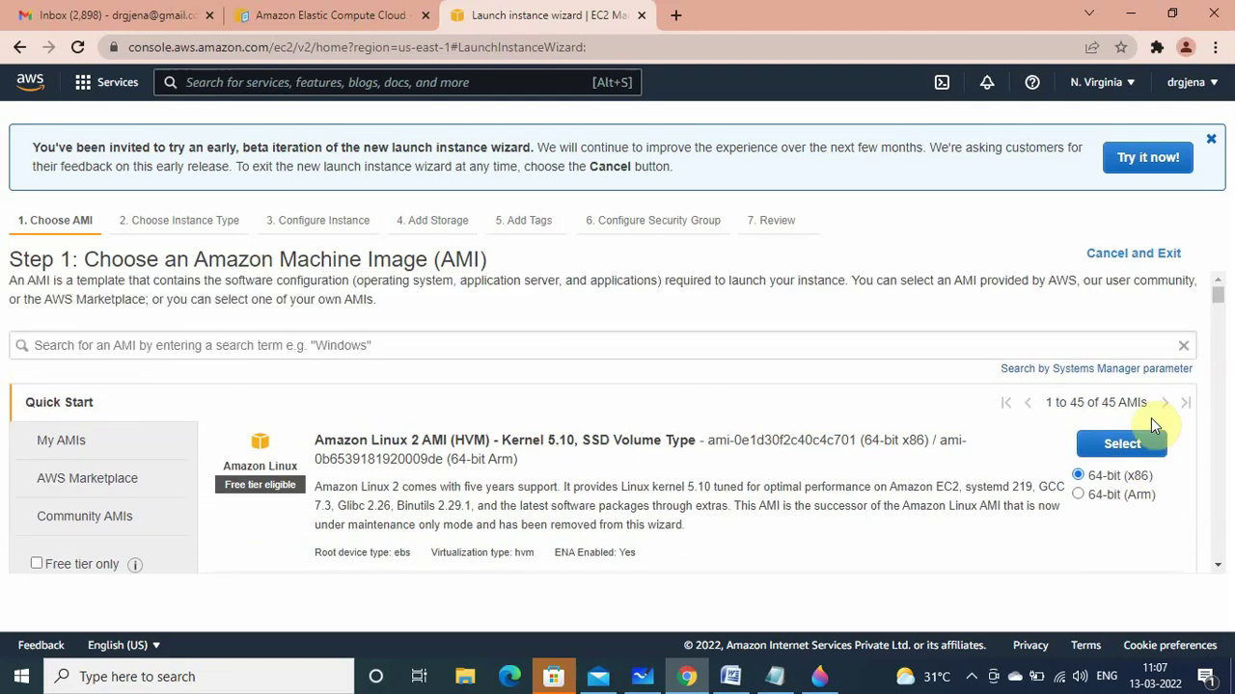
scroll(1154, 427, "down", 1)
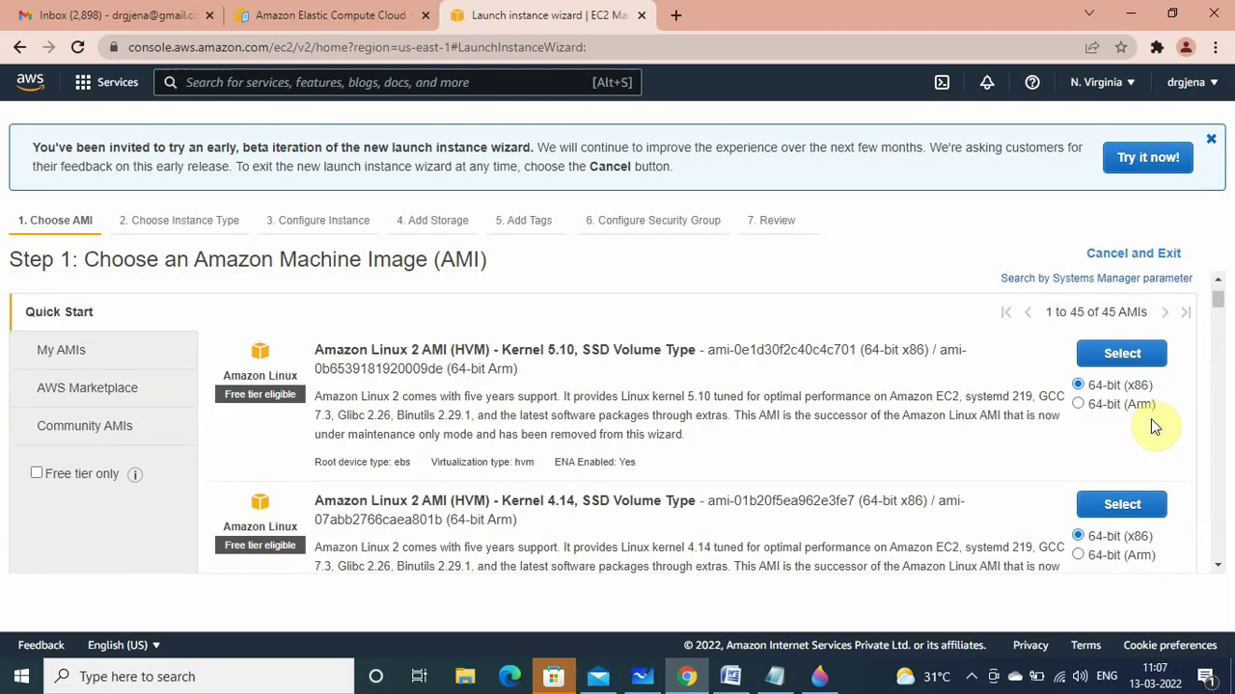
- Select the Amazon Linux 2 AMI (Kernel 5.10) and continue with the t2.micro instance type
left_click(1119, 356)
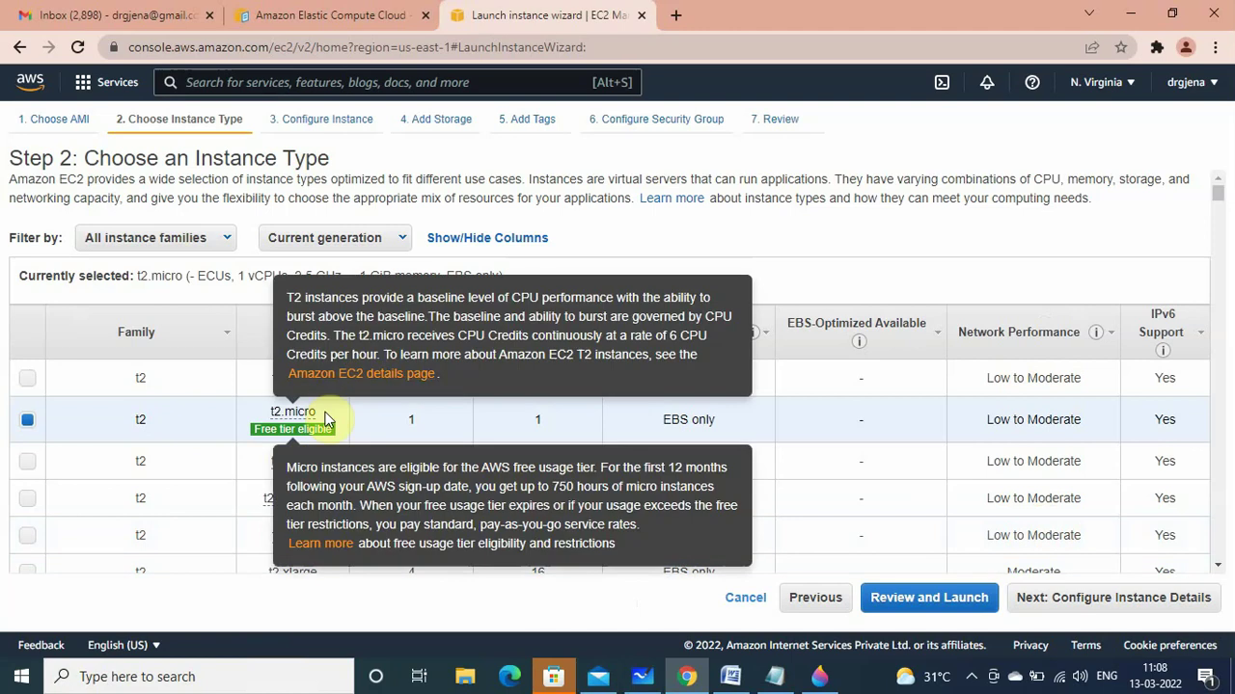
mouse_move(298, 417)
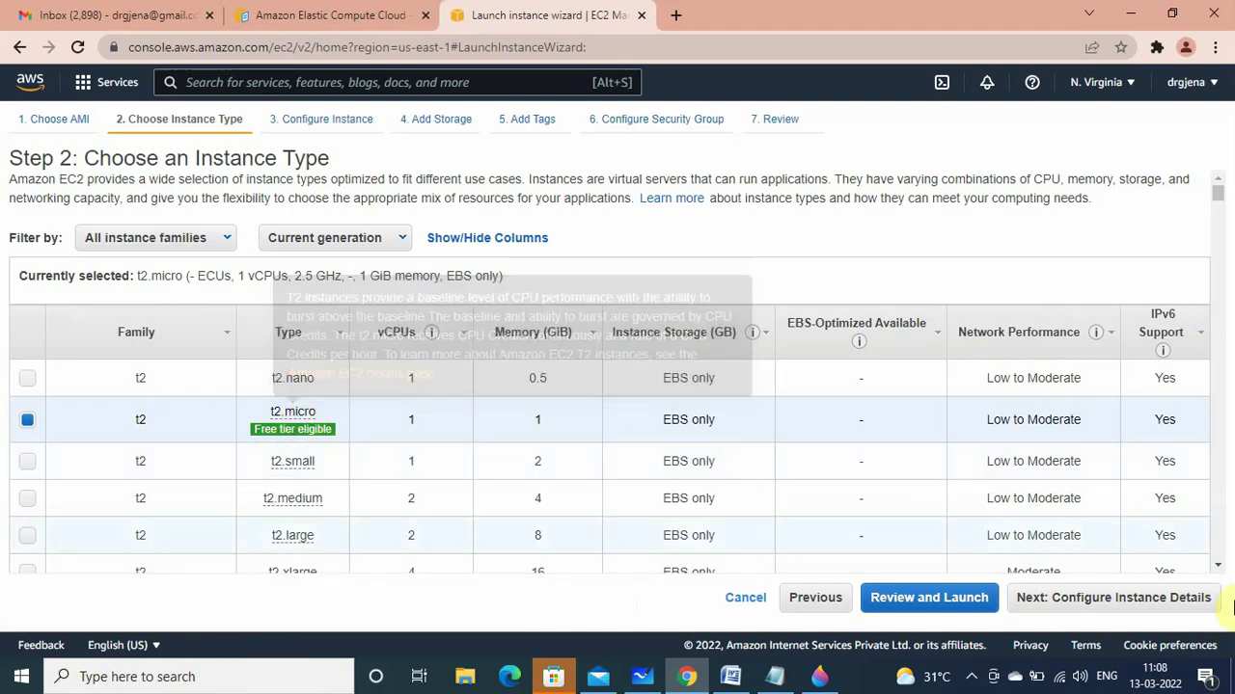
left_click(1063, 610)
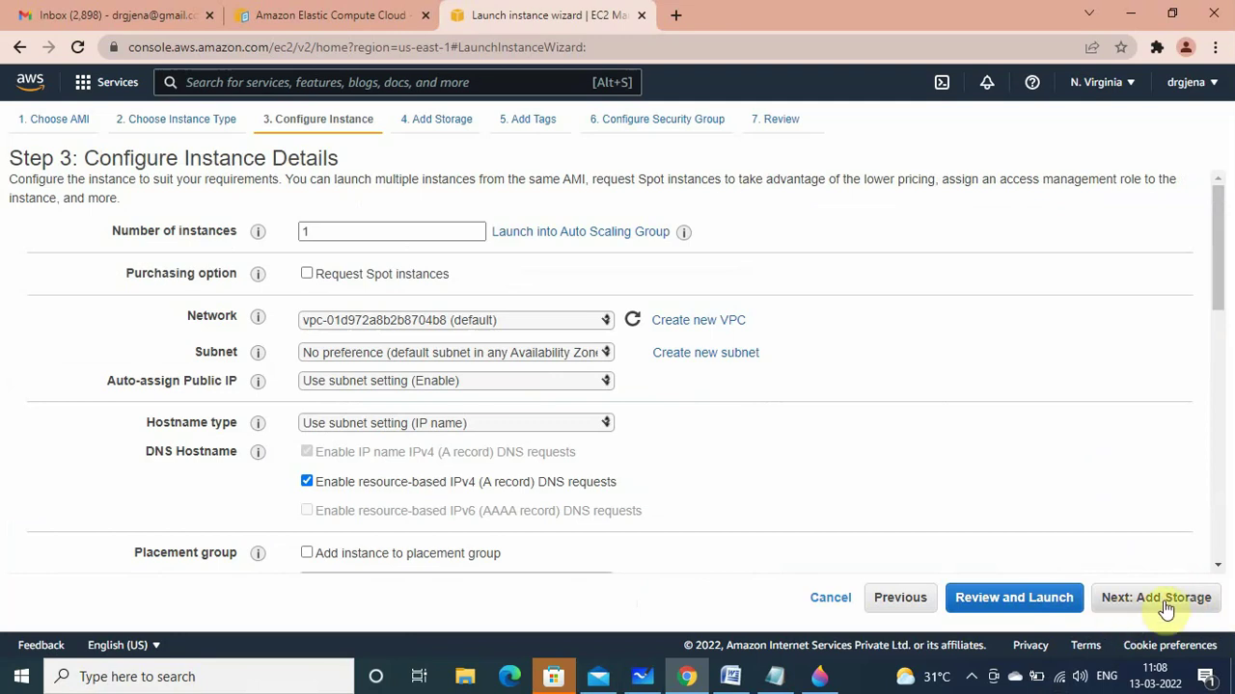
- Keep the default instance details and continue to Add Storage
left_click(1166, 607)
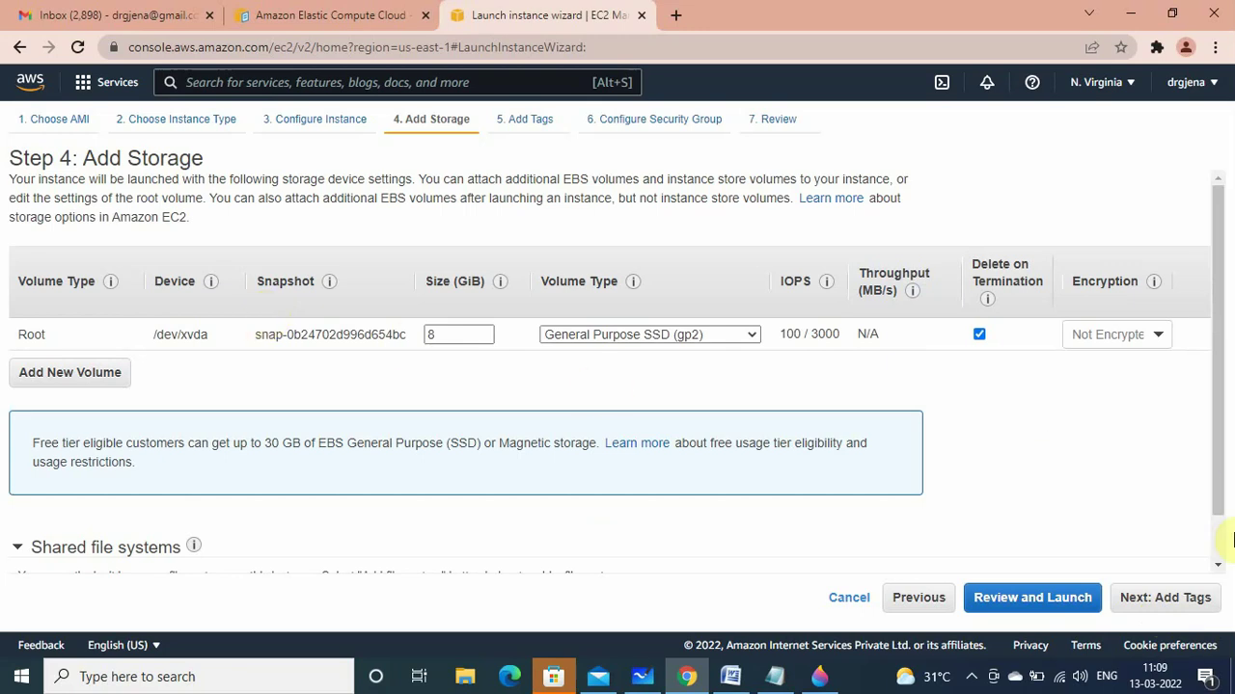
- Keep the default 8 GiB gp2 root volume and continue to Add Tags
left_click(1165, 600)
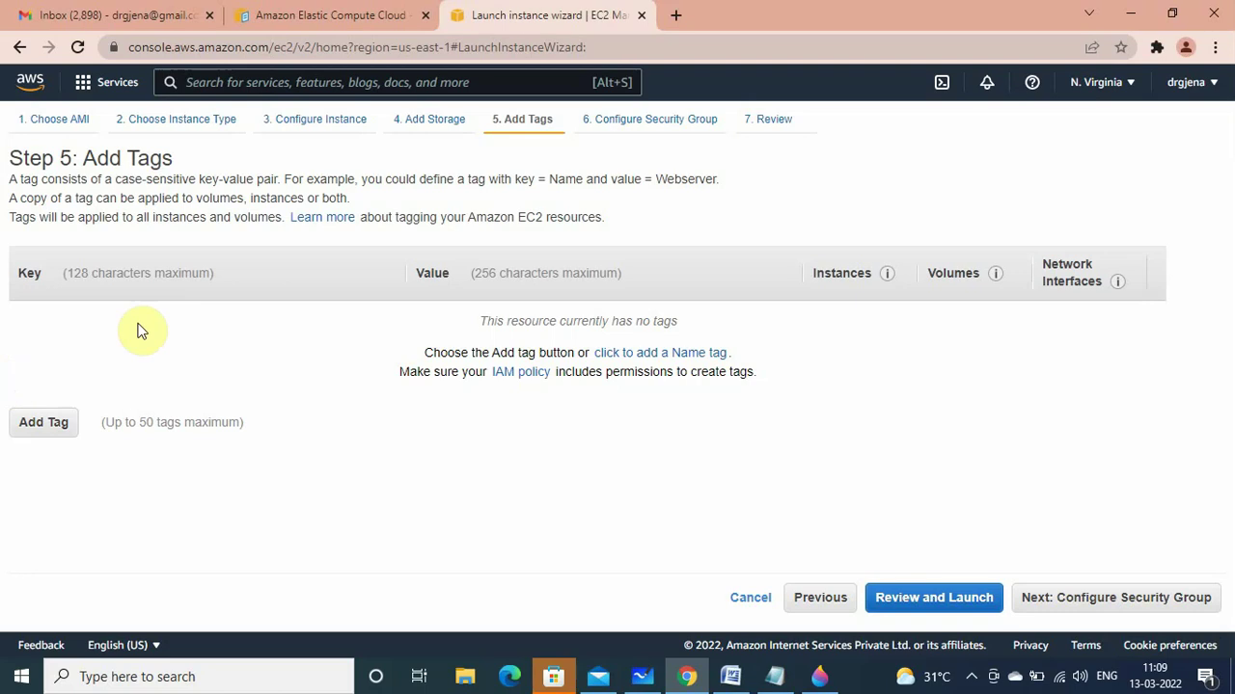
- Add an empty tag row, then go back to the EC2 Instances page
left_click(34, 429)
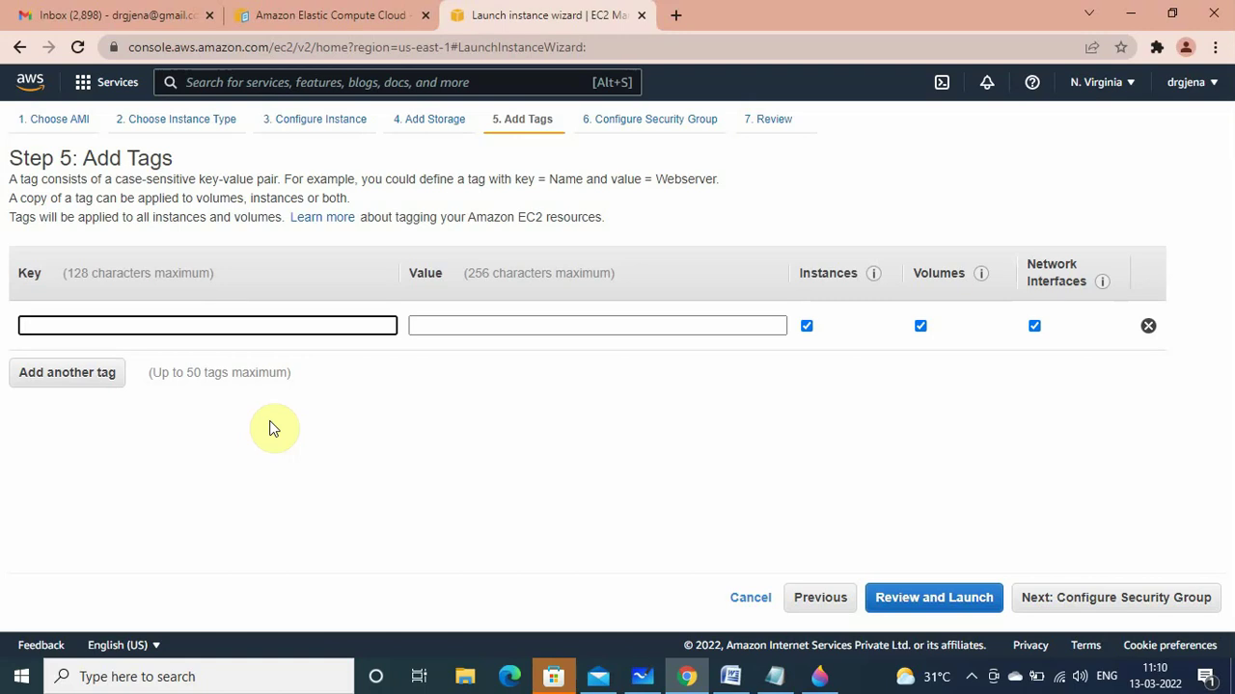
left_click(21, 48)
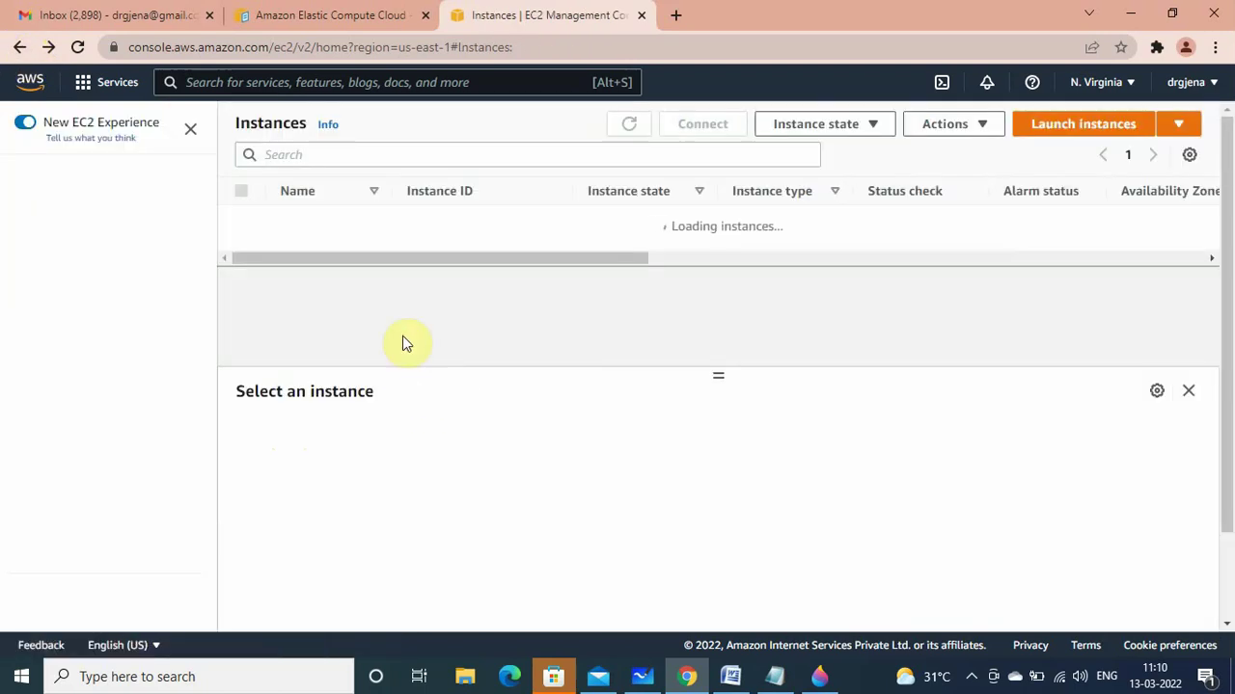
- Confirm the region has no instances and start a new instance launch
scroll(947, 440, "down", 1)
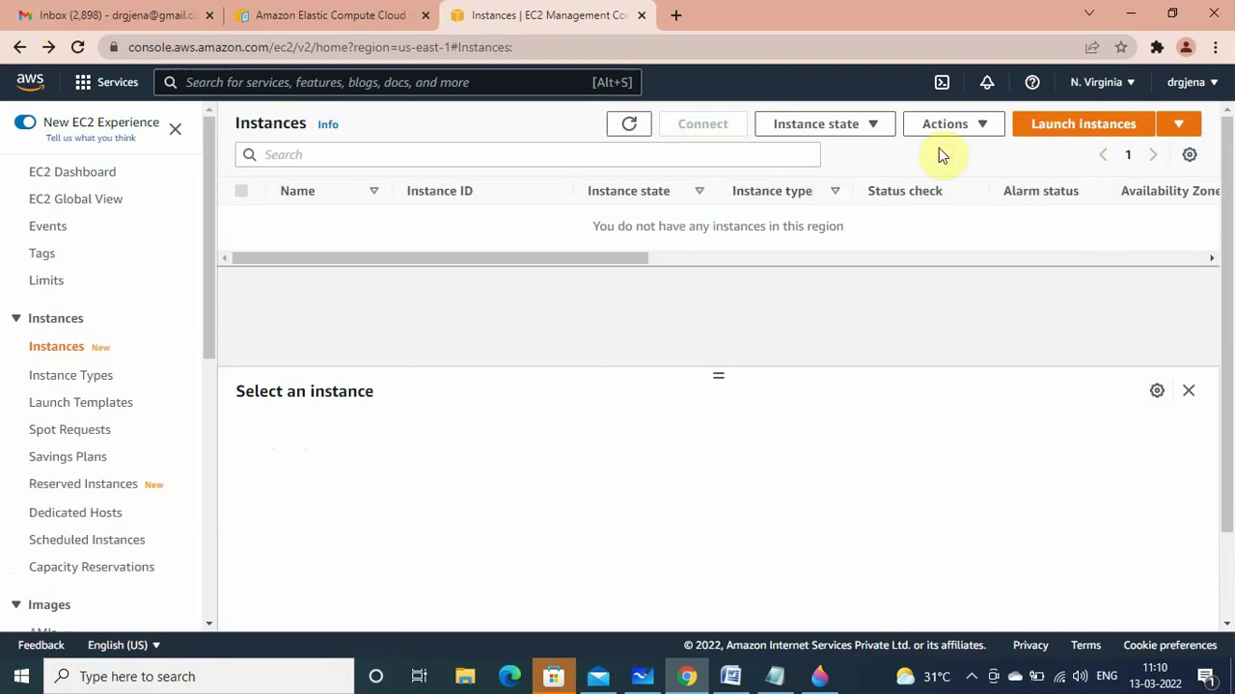
left_click(1076, 133)
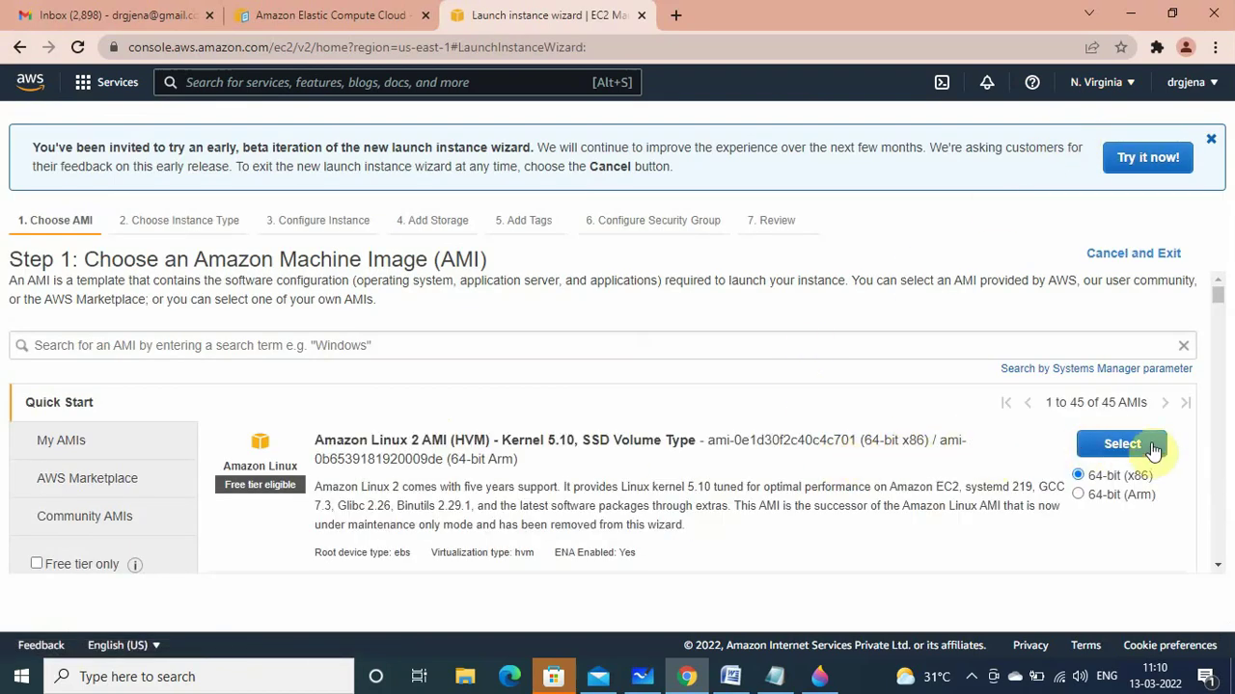
- Select the Amazon Linux 2 AMI (Kernel 5.10) again and continue with t2.micro
left_click(1111, 447)
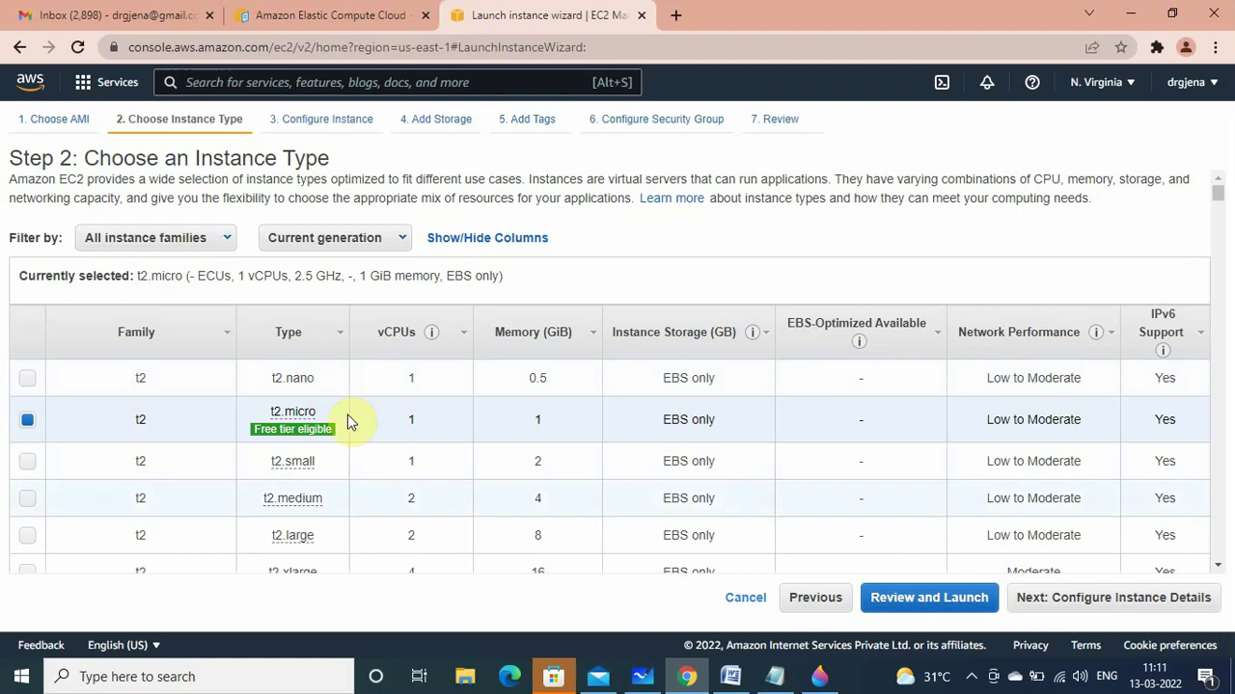
left_click(1078, 605)
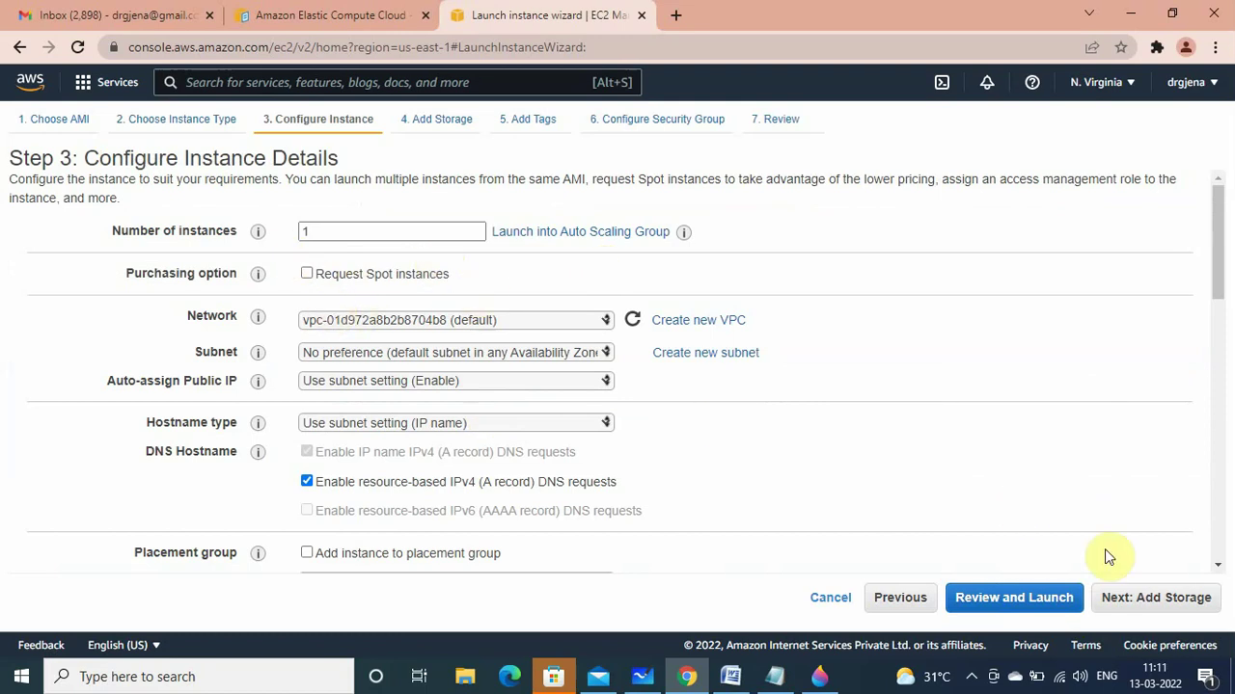
- Keep the default instance details and continue to Add Storage
left_click(1157, 598)
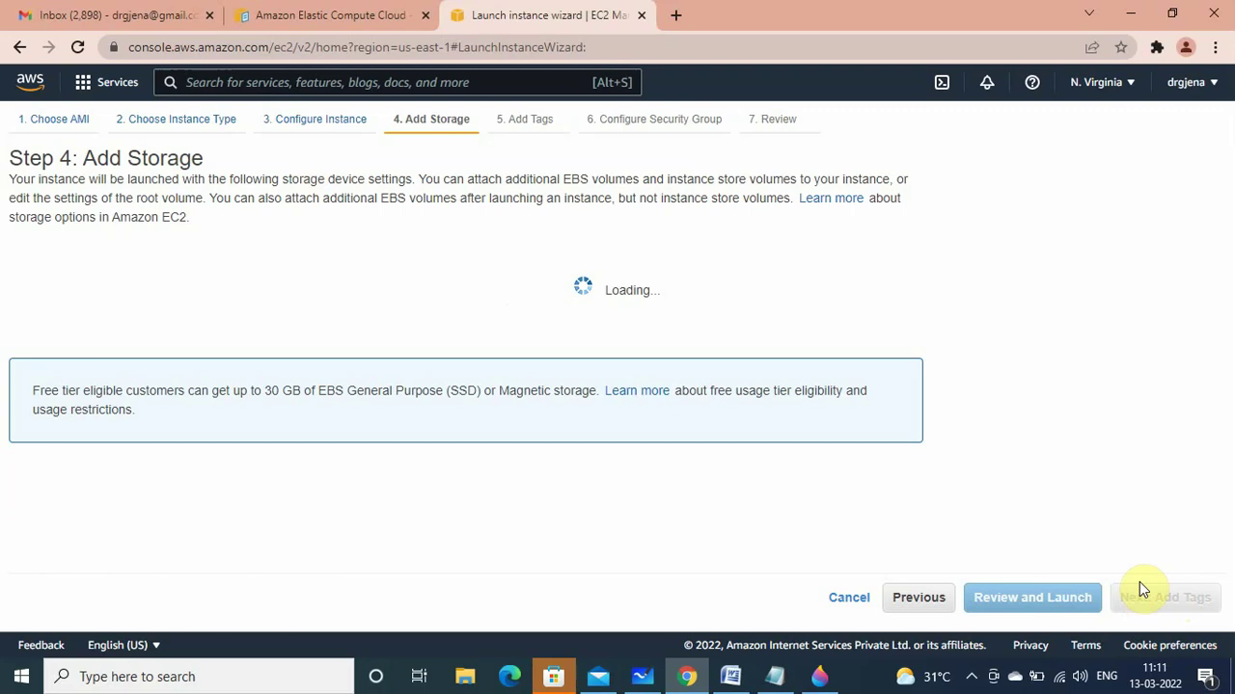
- Close Microsoft Store and Paint 3D without saving, then advance the wizard to Configure Security Group
right_click(566, 685)
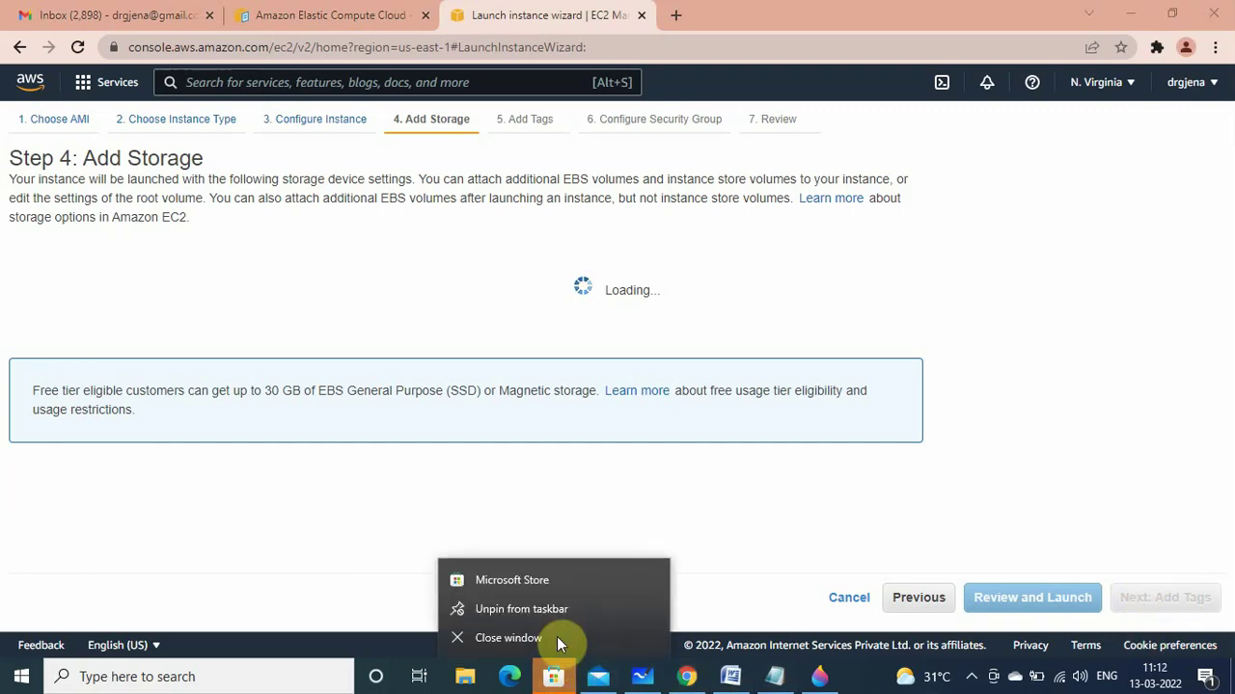
left_click(540, 637)
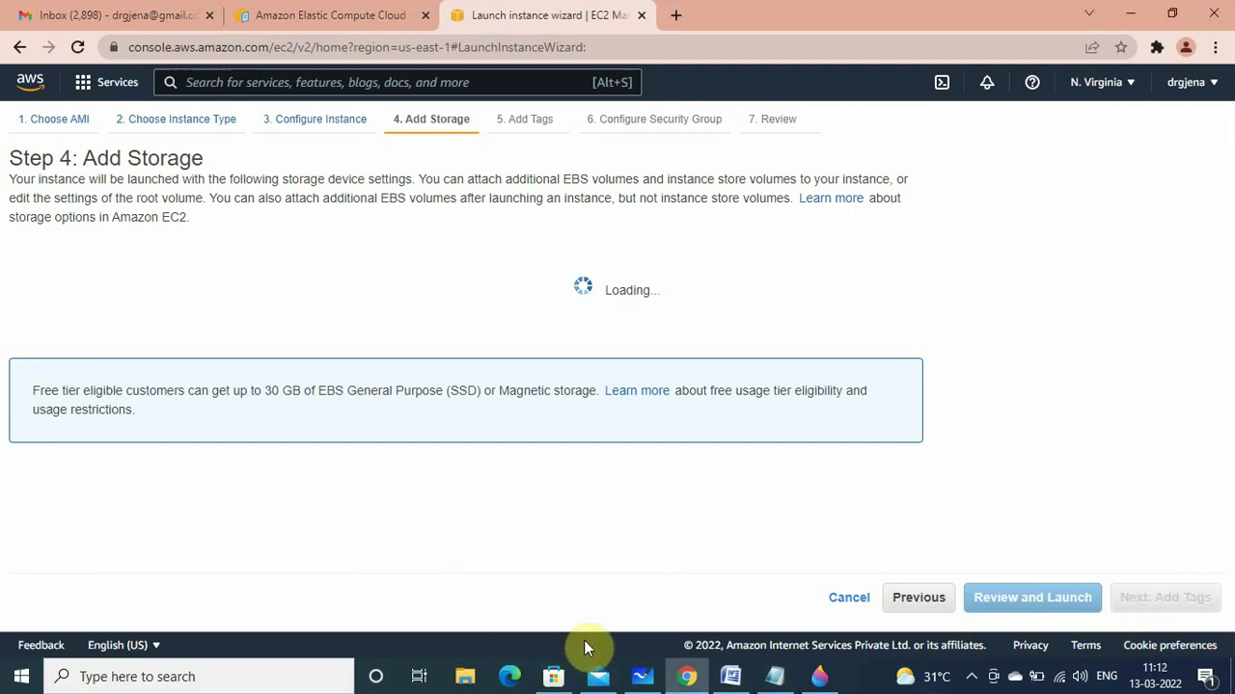
right_click(817, 676)
left_click(753, 636)
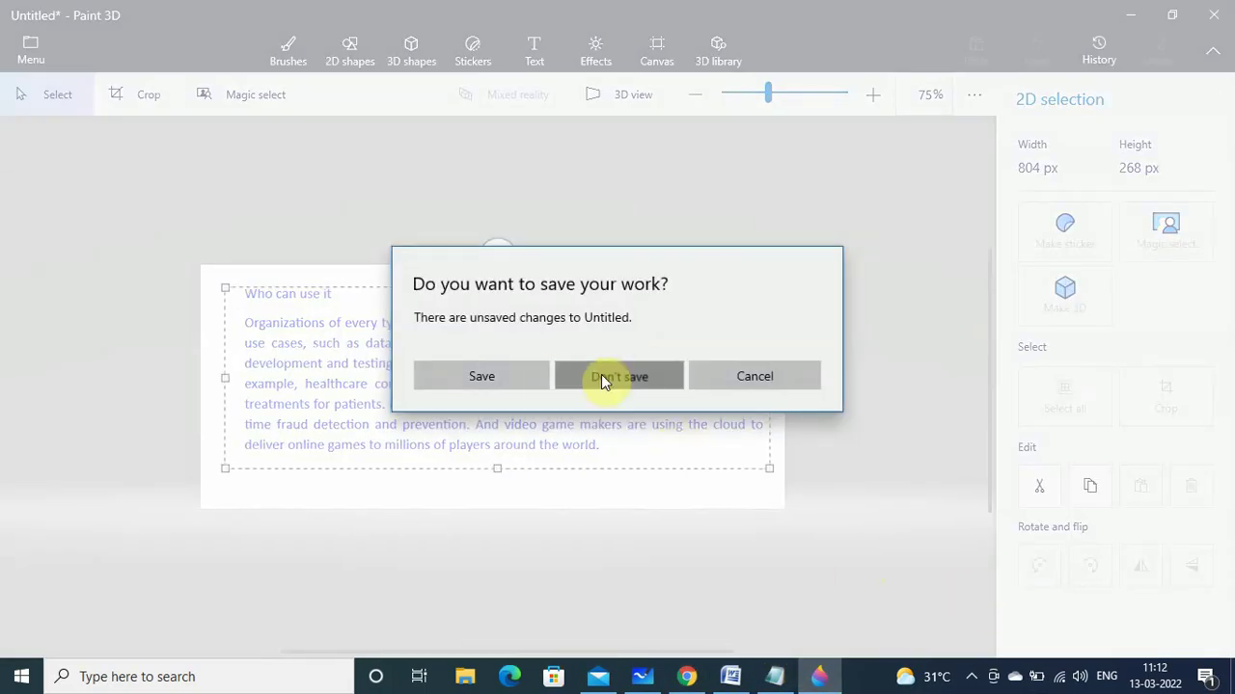
left_click(607, 377)
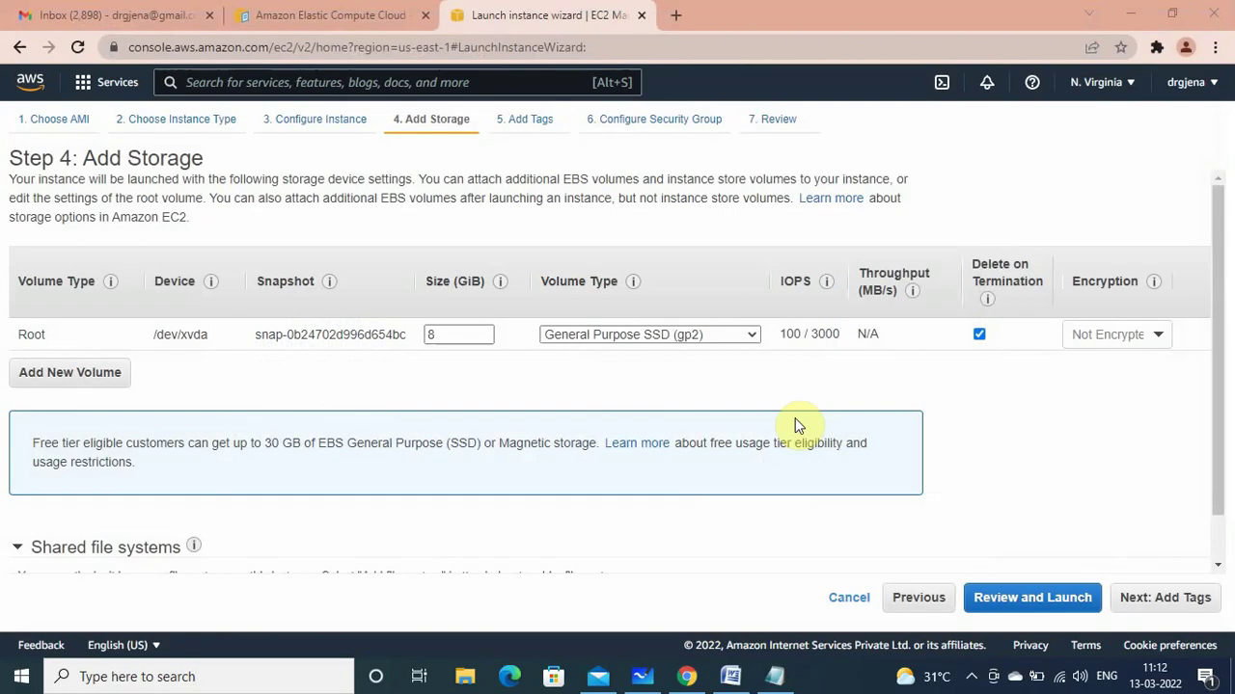
left_click(1166, 599)
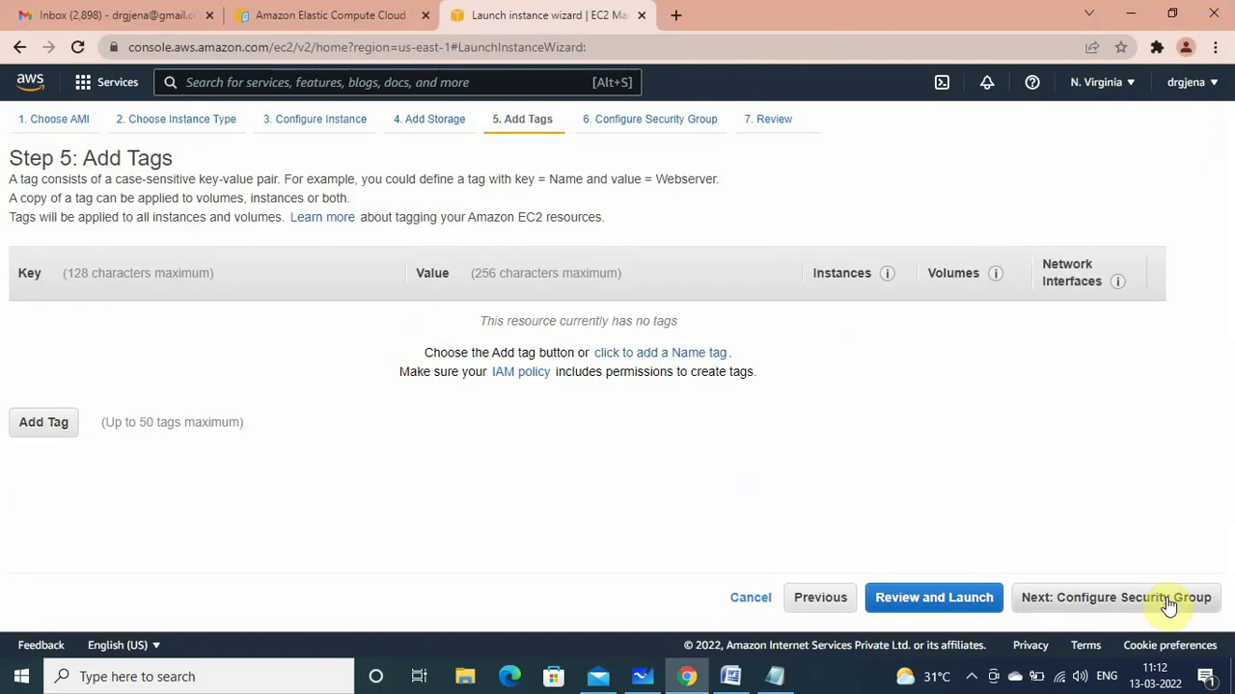
left_click(1112, 601)
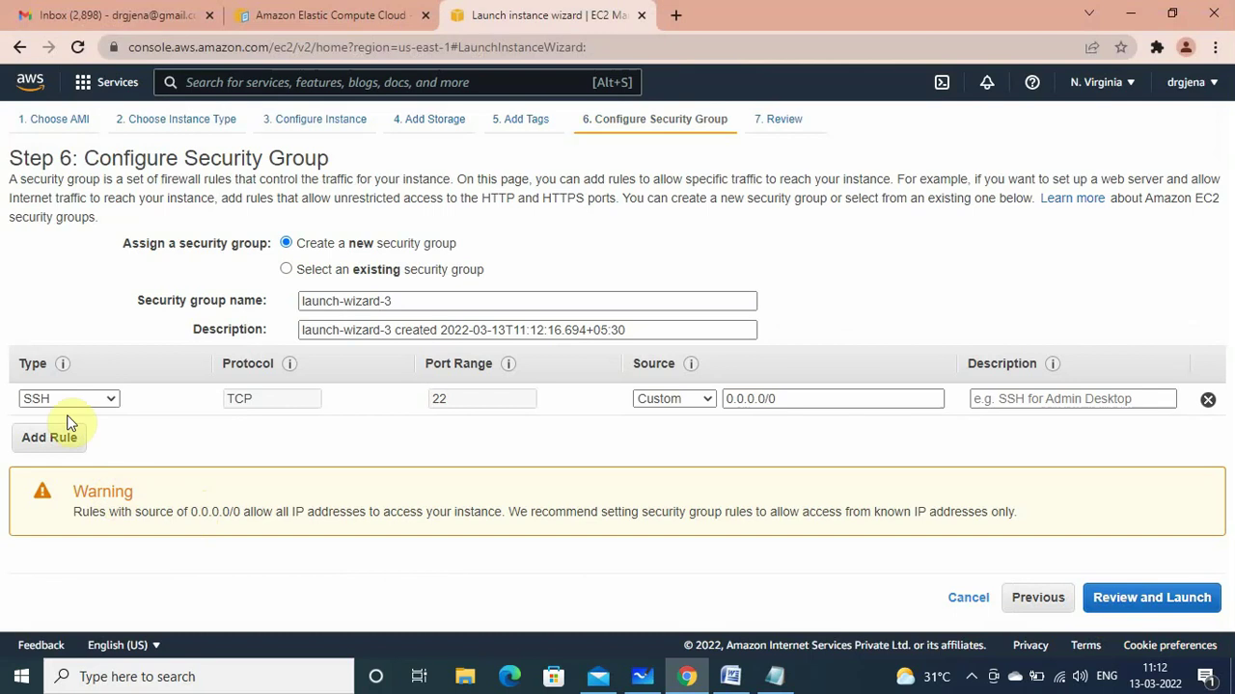
- Add a second inbound rule of type HTTP
left_click(43, 440)
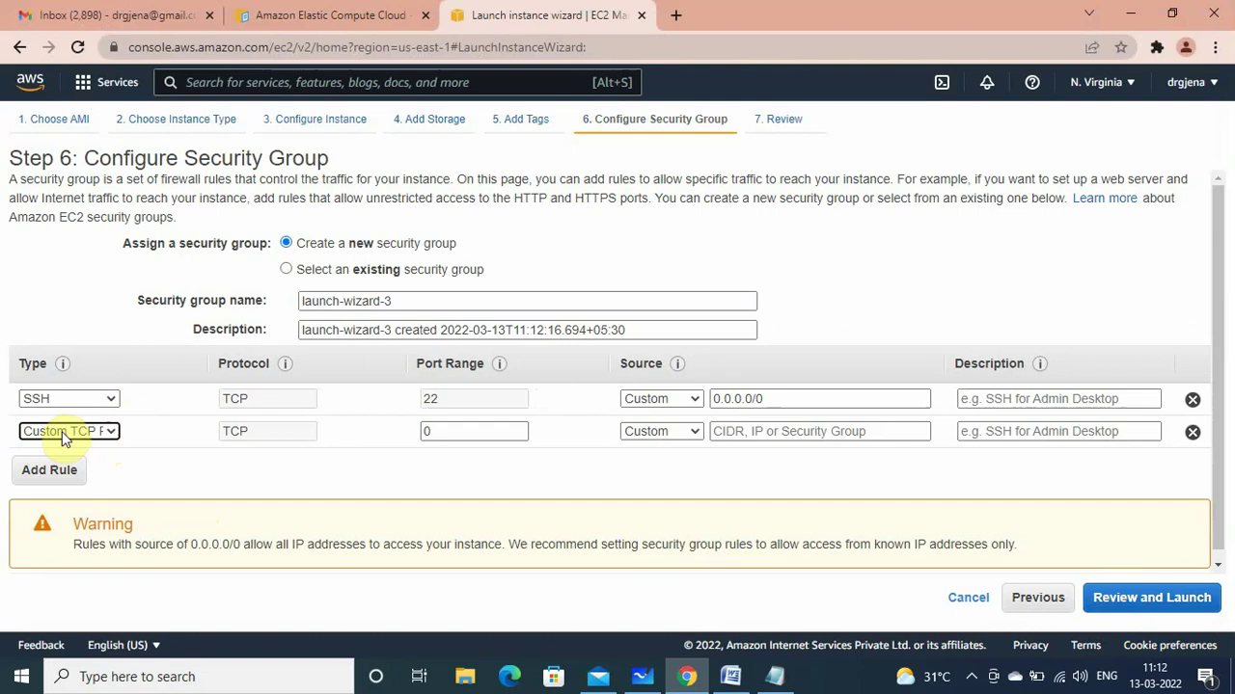
left_click(109, 435)
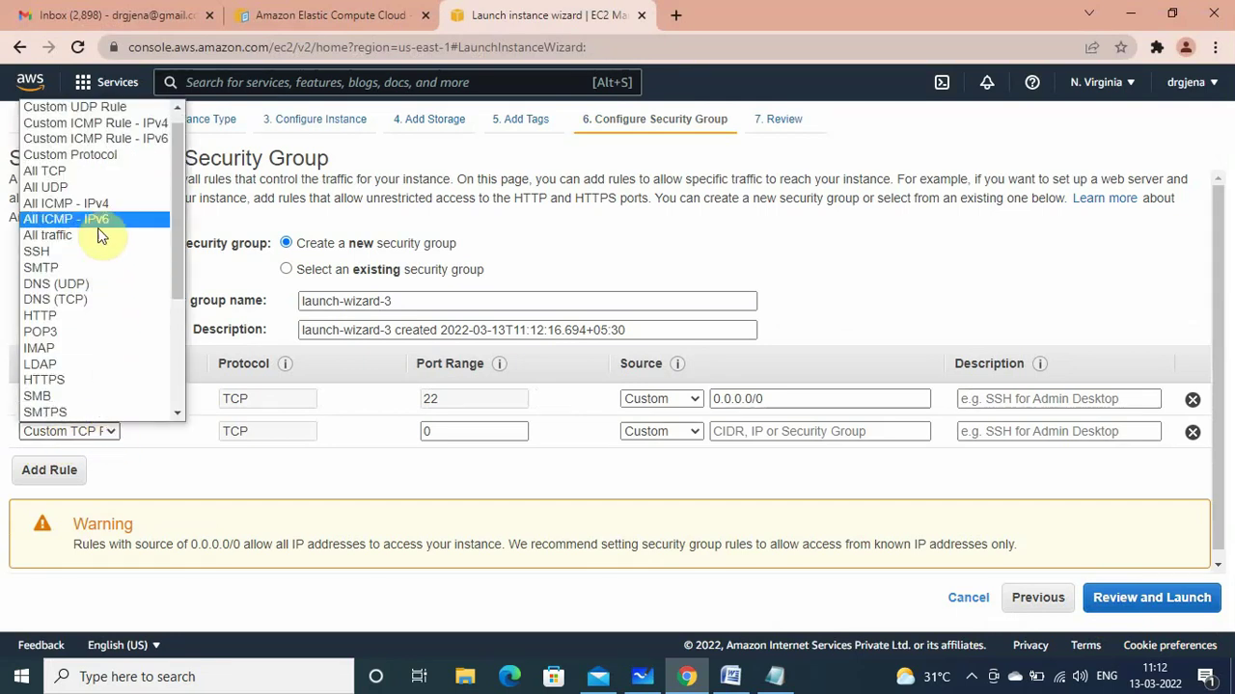
left_click(60, 319)
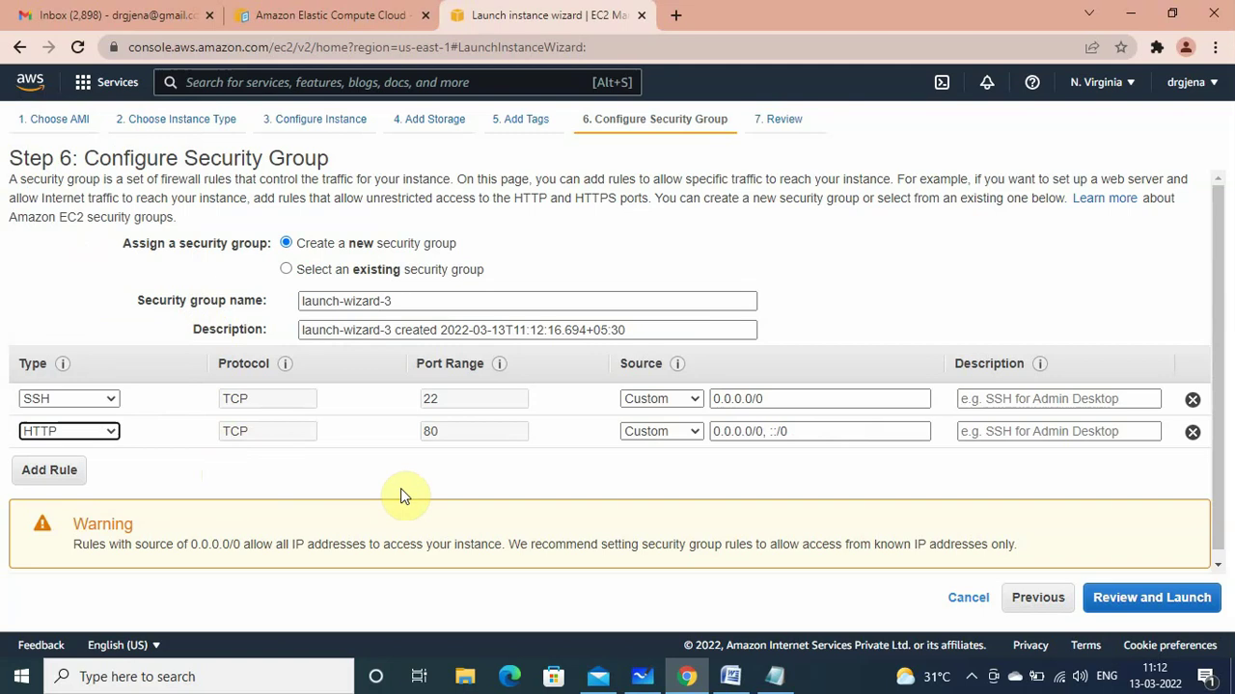
- Add a third inbound rule of type HTTPS on port 443
left_click(48, 470)
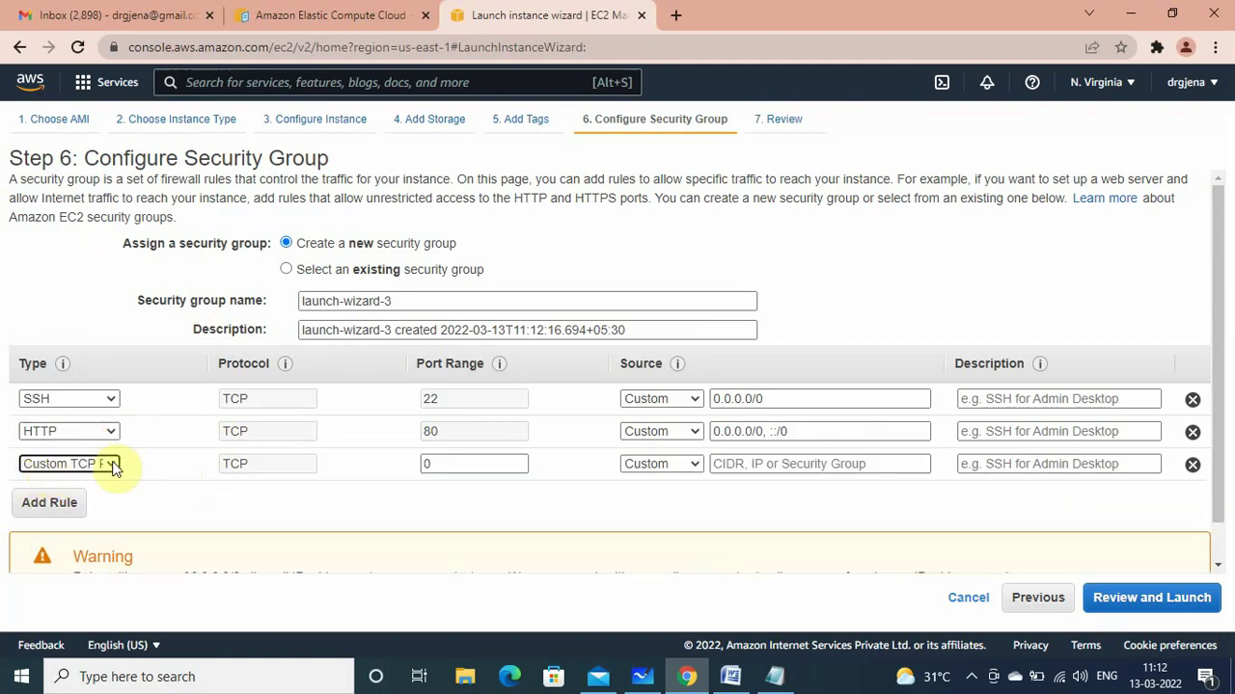
left_click(111, 464)
scroll(111, 424, "down", 1)
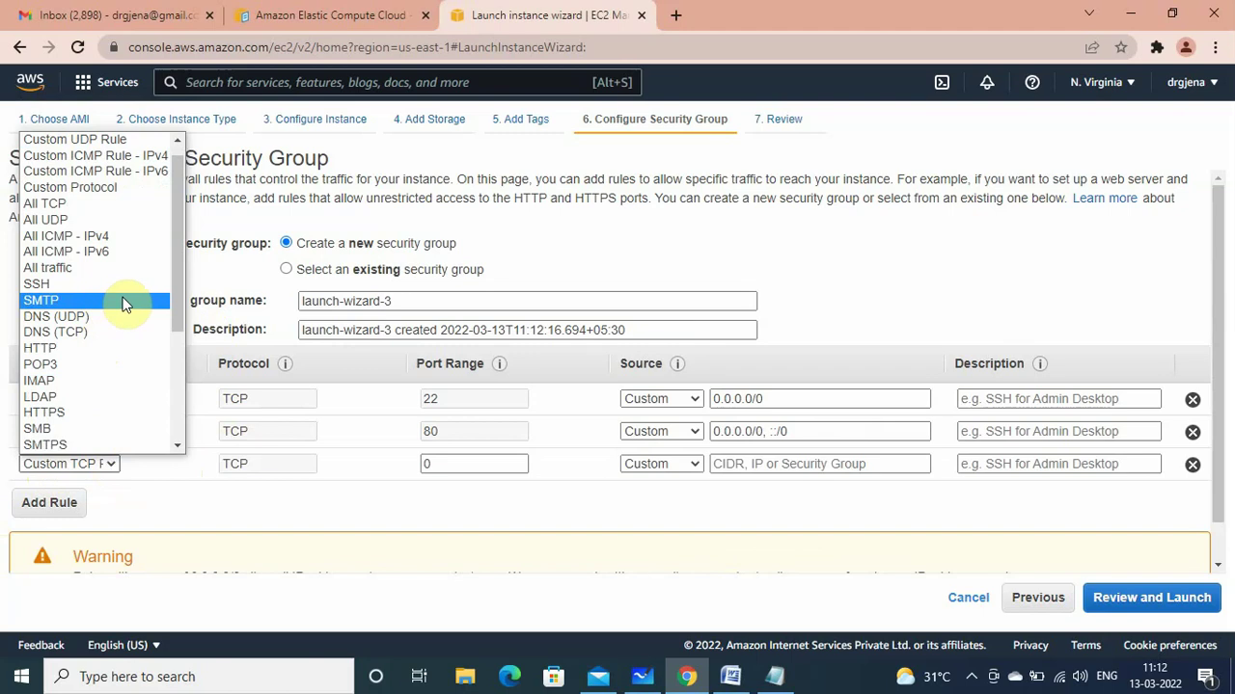
scroll(124, 306, "down", 3)
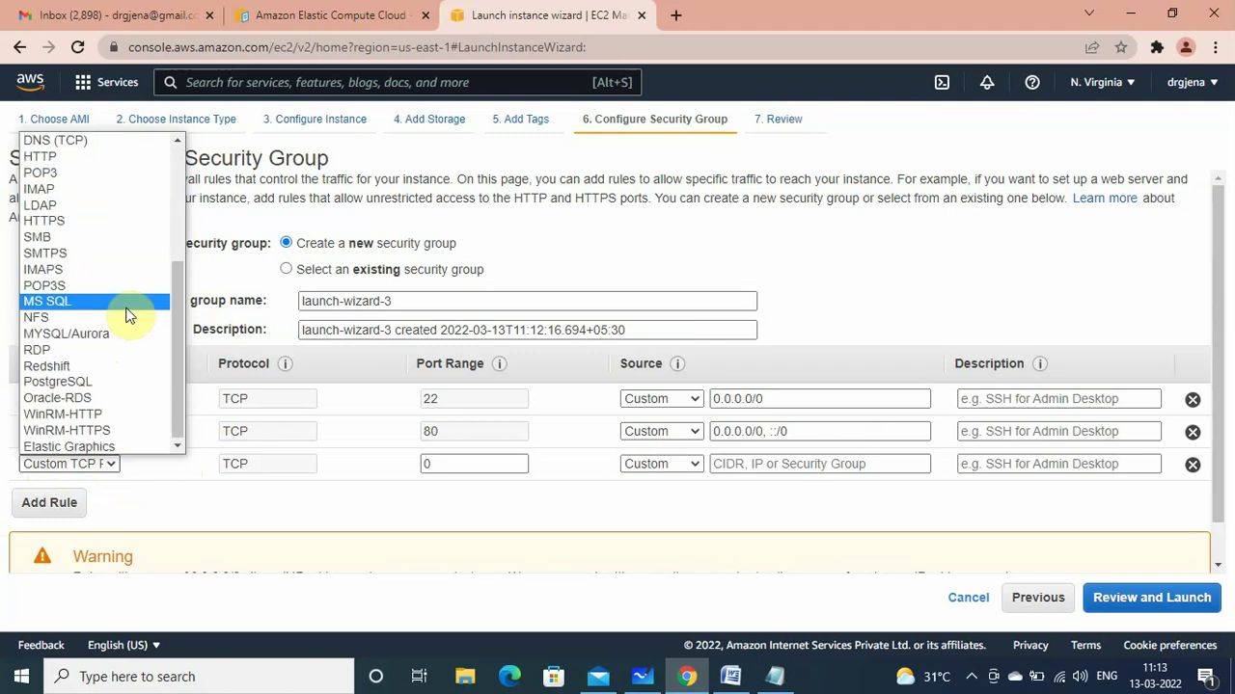
scroll(125, 310, "up", 3)
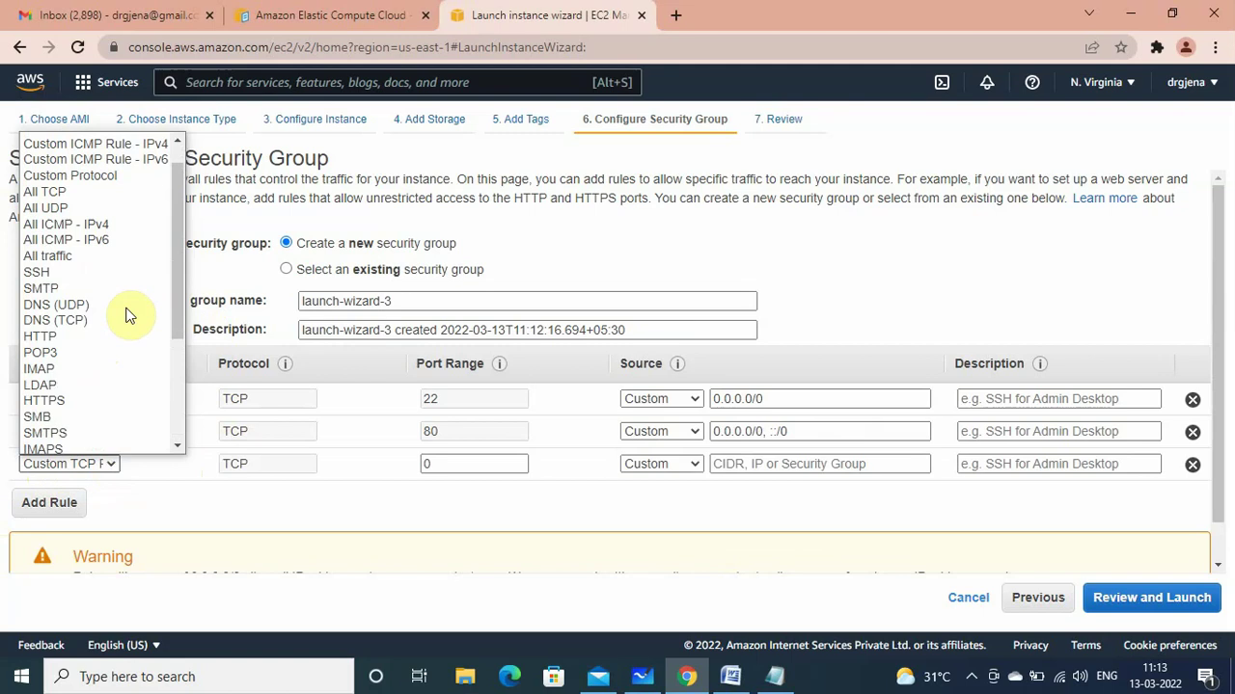
left_click(45, 401)
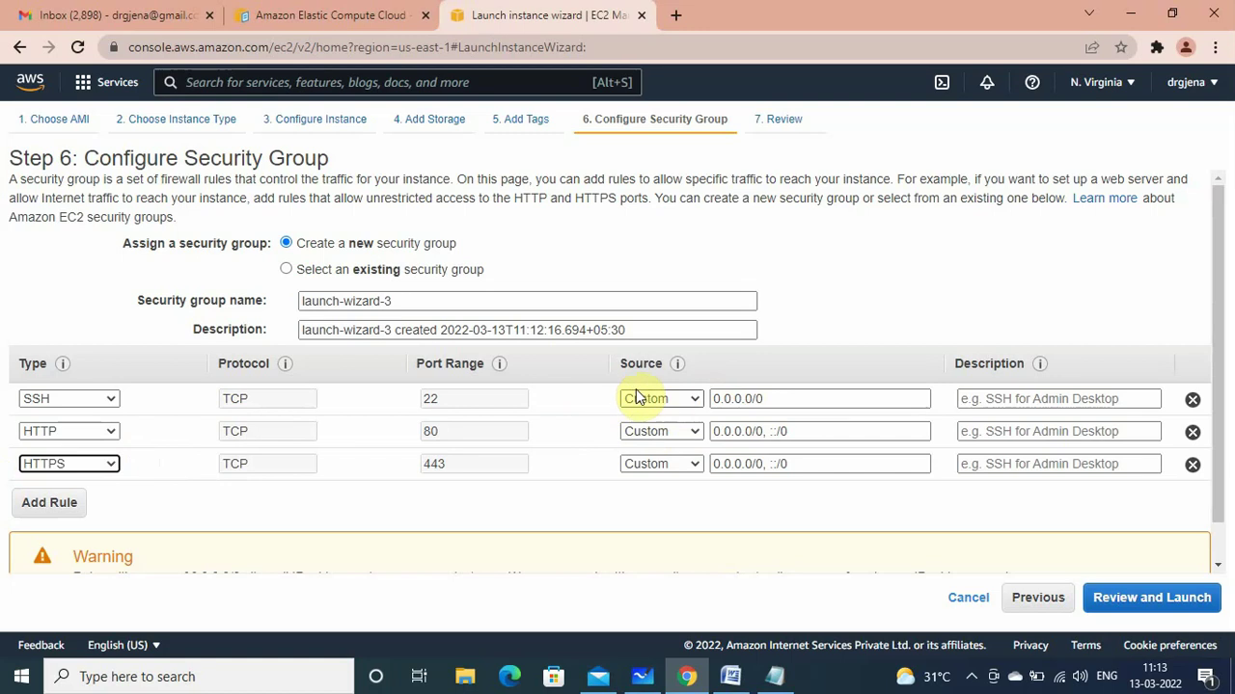
- Set the source of both the HTTP and HTTPS rules to Anywhere (0.0.0.0/0, ::/0)
left_click(694, 432)
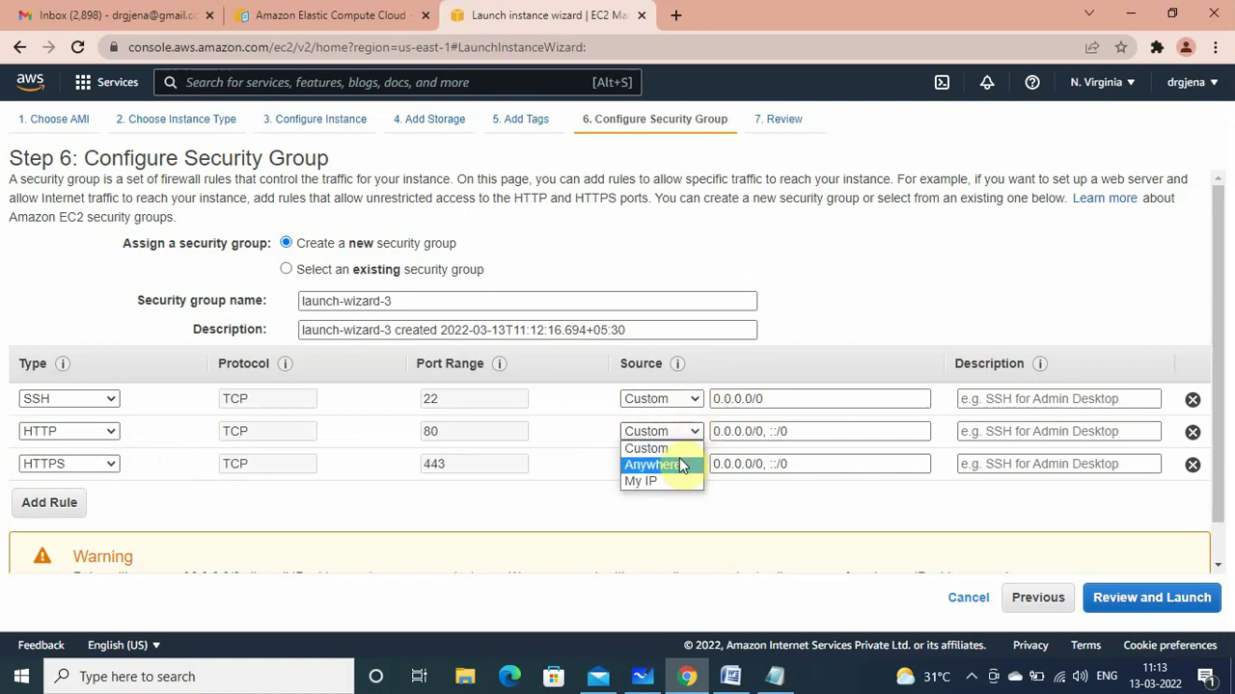
left_click(680, 466)
left_click(693, 465)
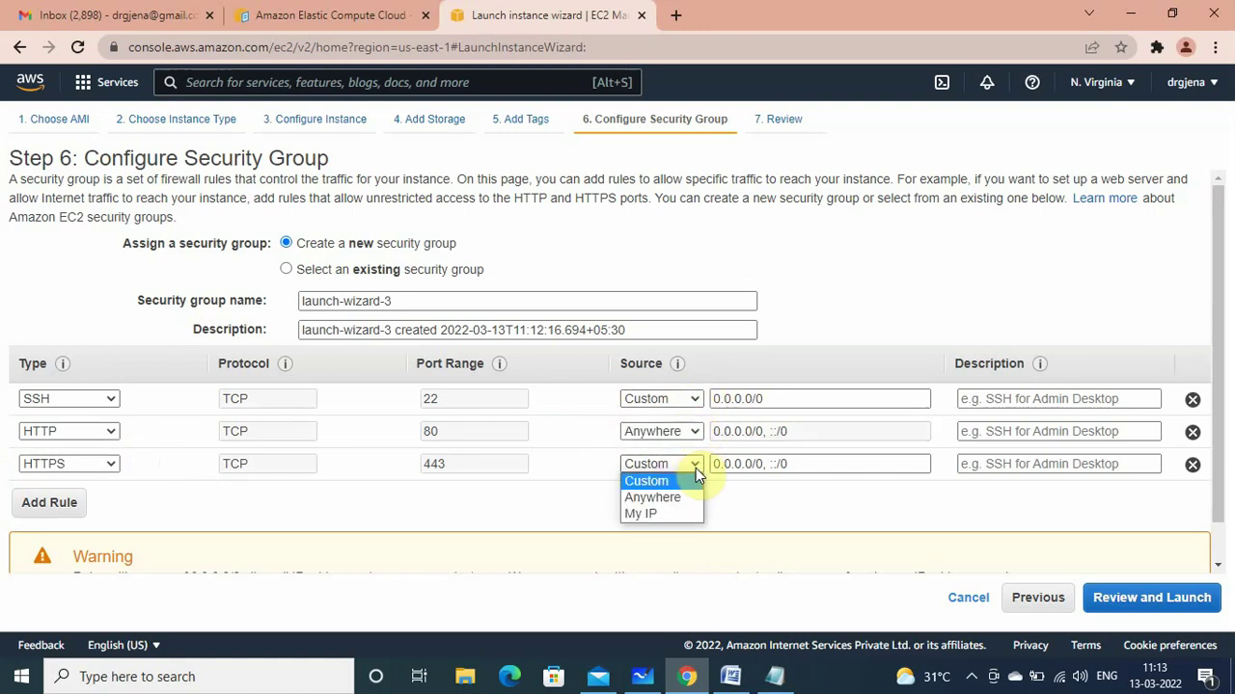
left_click(656, 497)
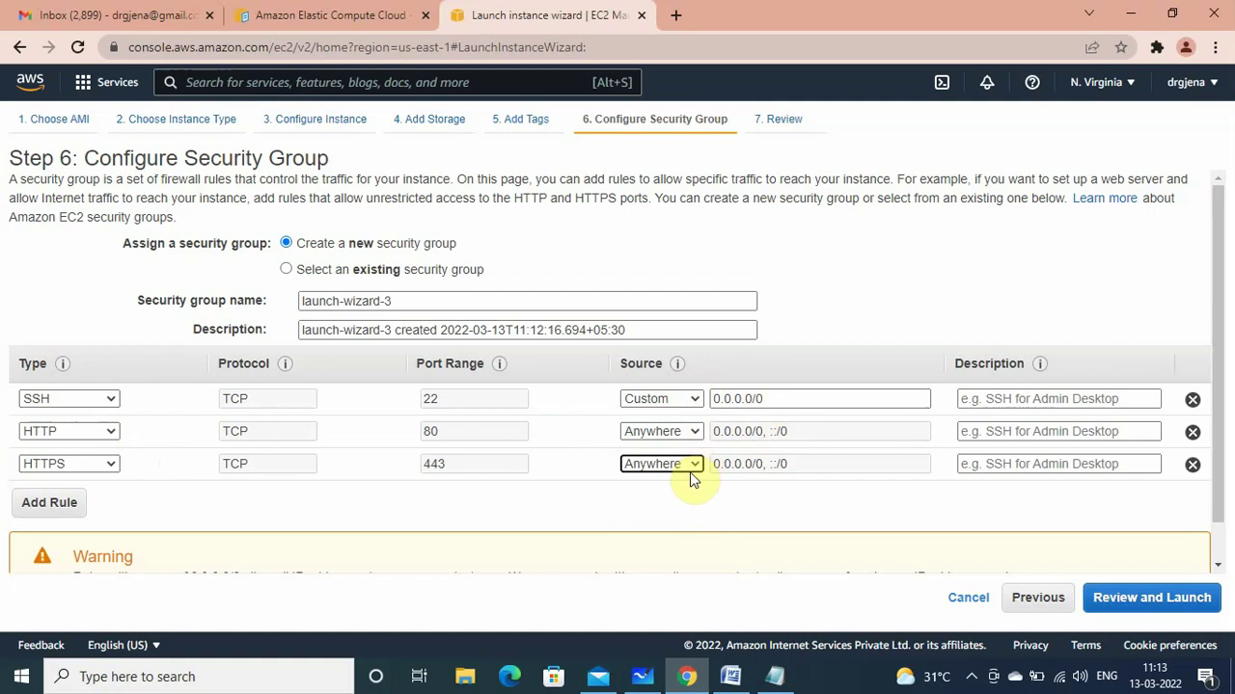
- Review the instance launch and proceed to Launch, reaching the key pair choice
left_click(1116, 603)
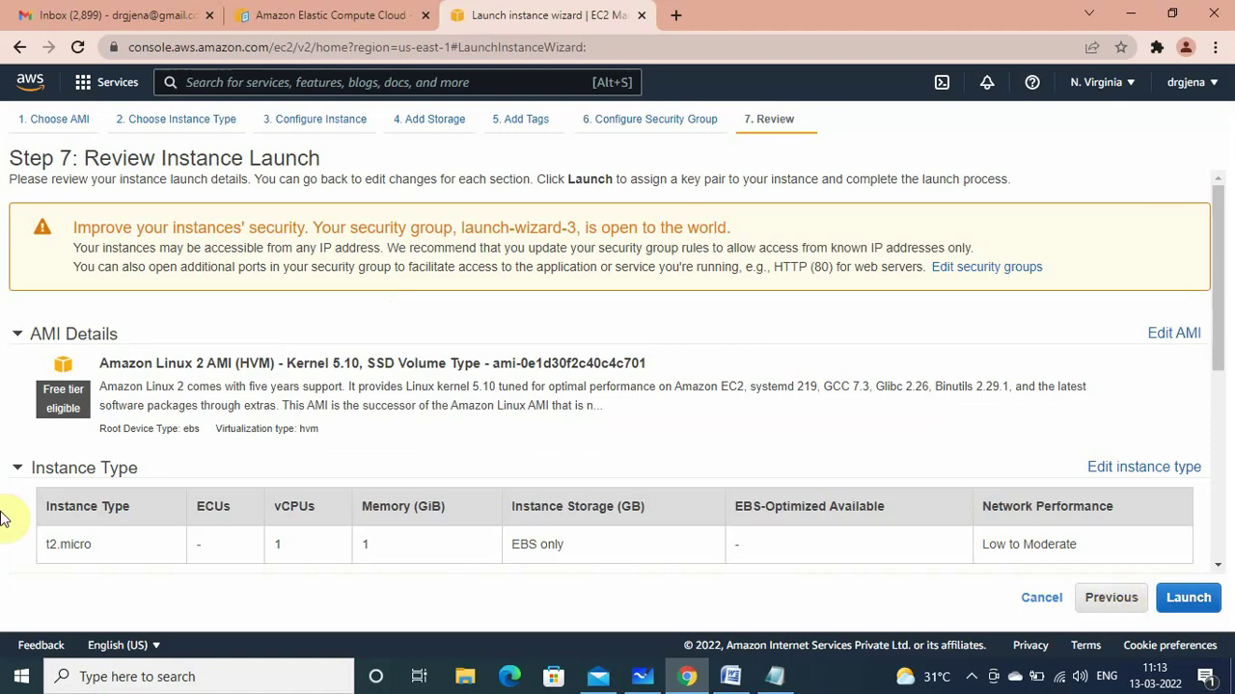
left_click(1176, 597)
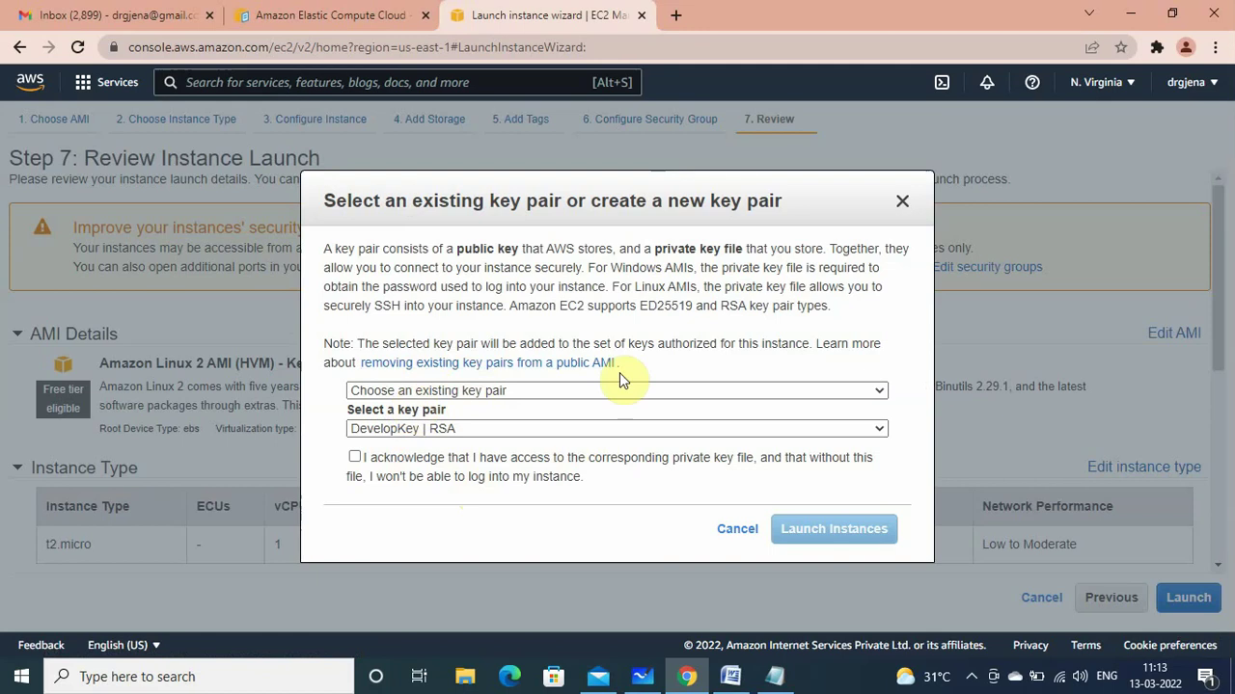
- Choose the existing DevelopKey RSA key pair and tick the private-key acknowledgement
left_click(878, 388)
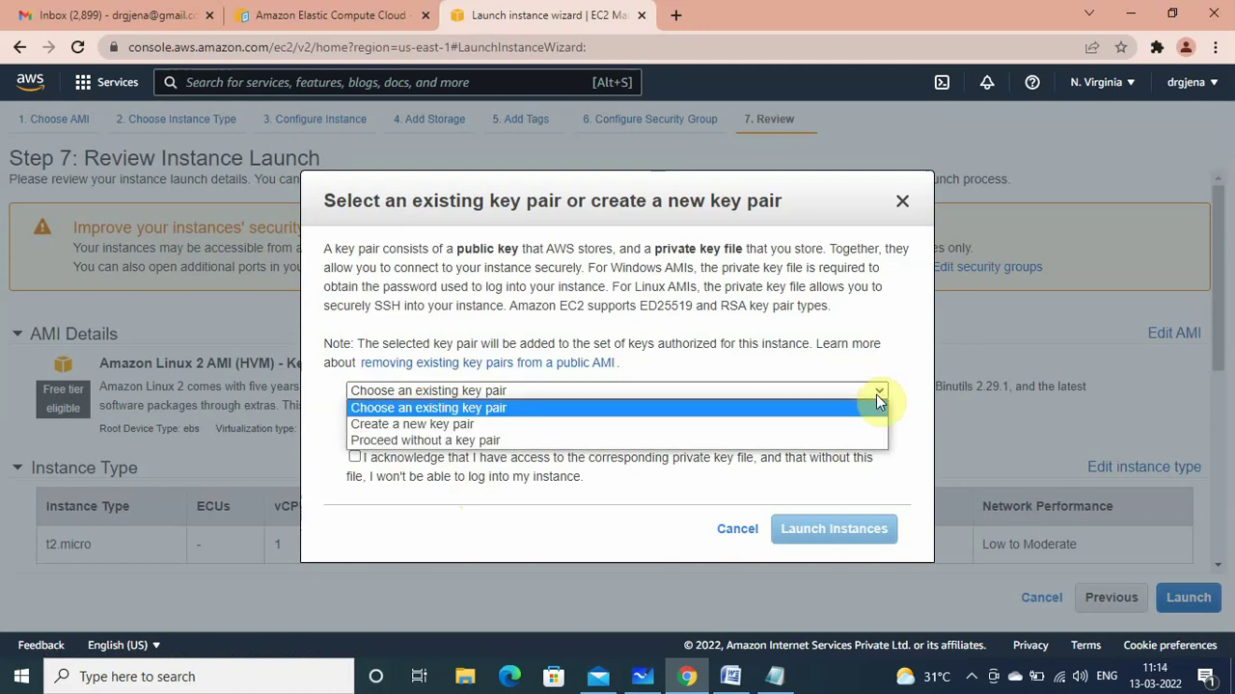
left_click(433, 409)
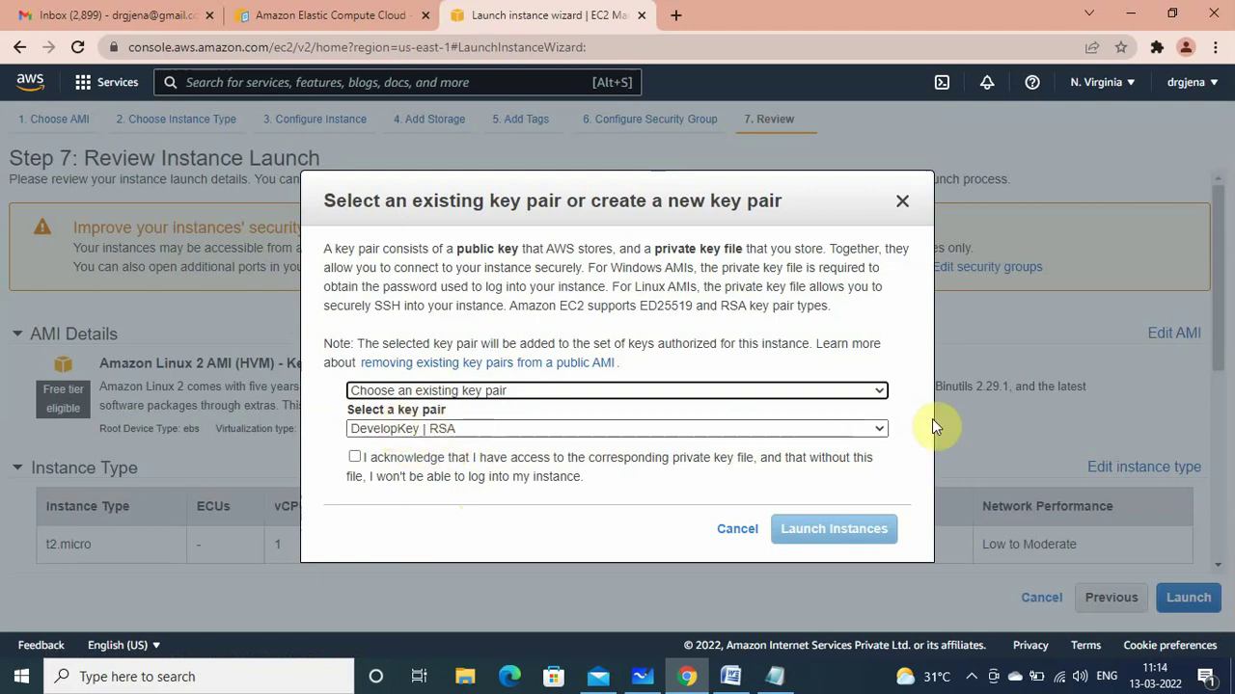
left_click(881, 430)
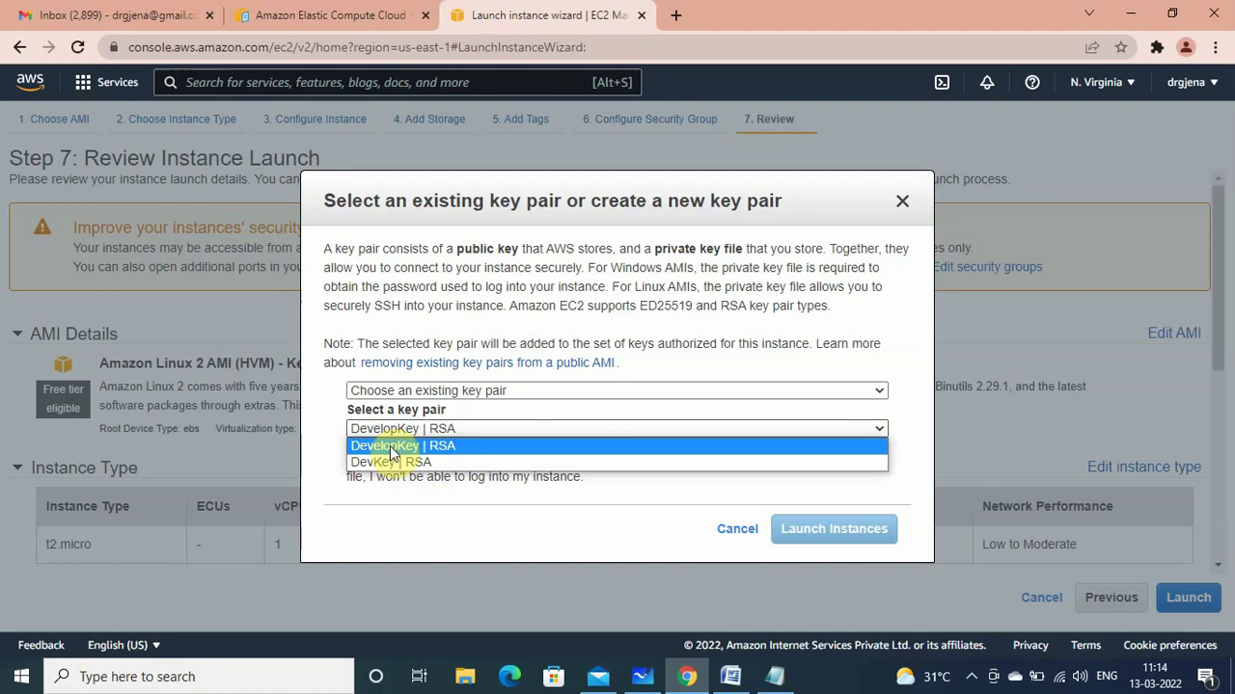
left_click(391, 448)
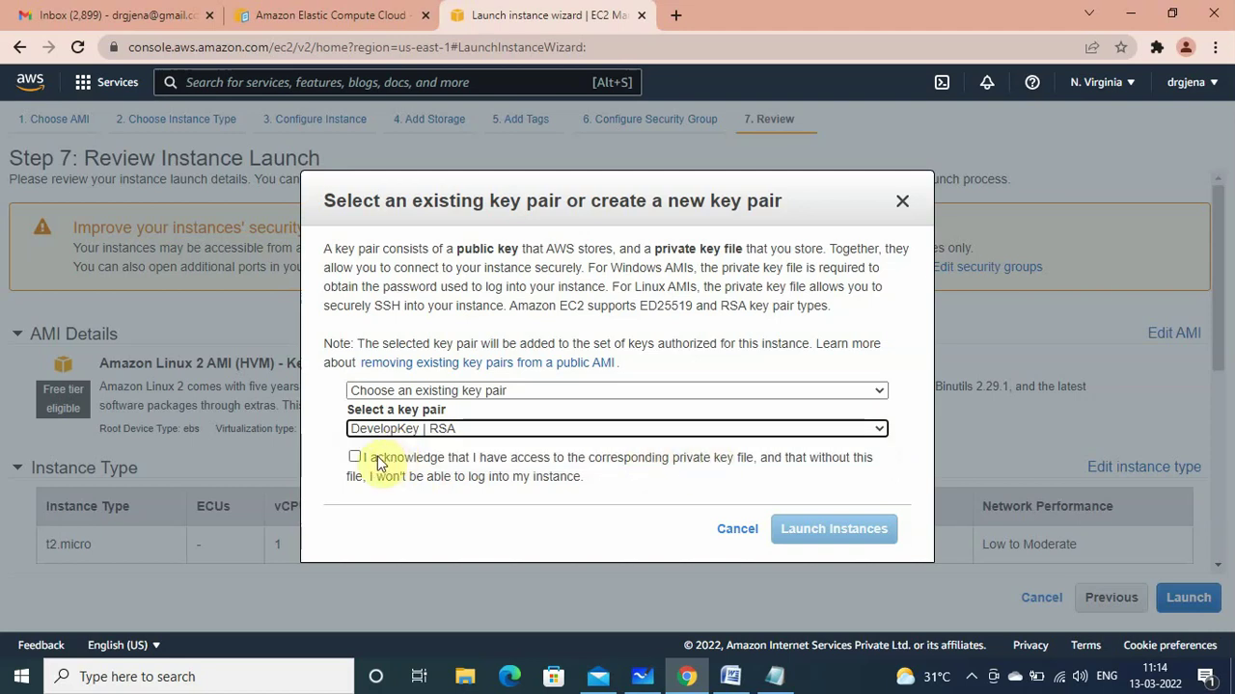
left_click(354, 457)
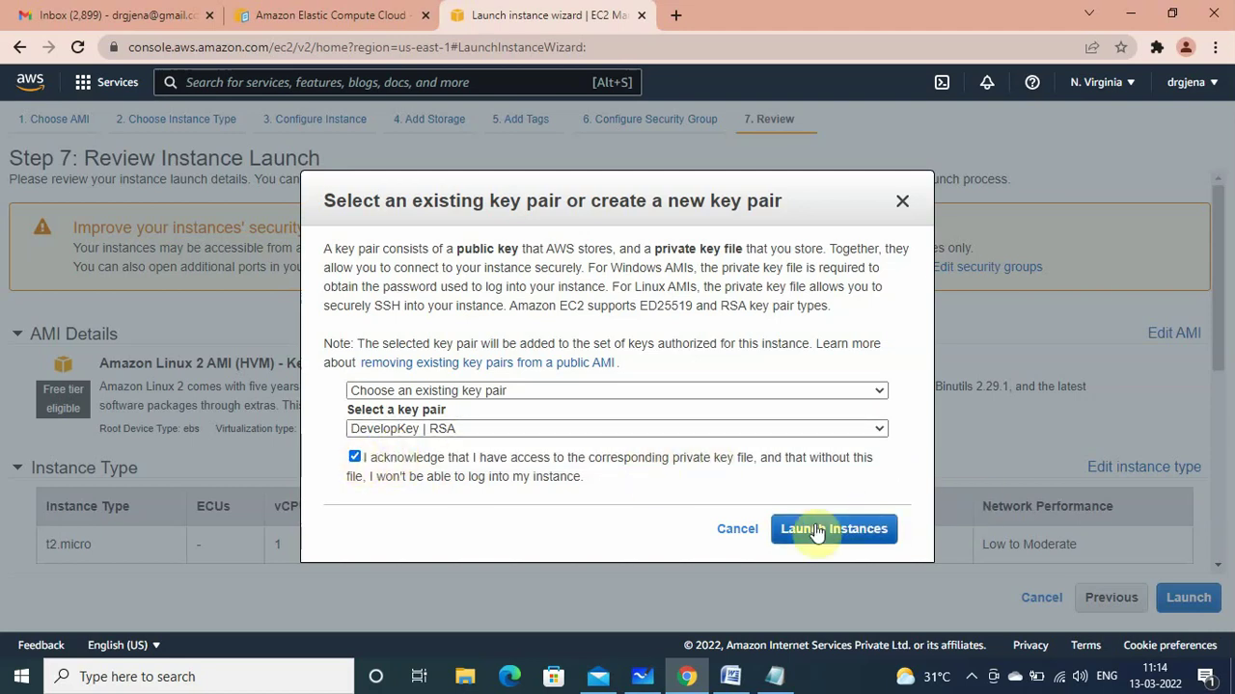
- Launch the t2.micro instance and review the Launch Status confirmation page
left_click(820, 537)
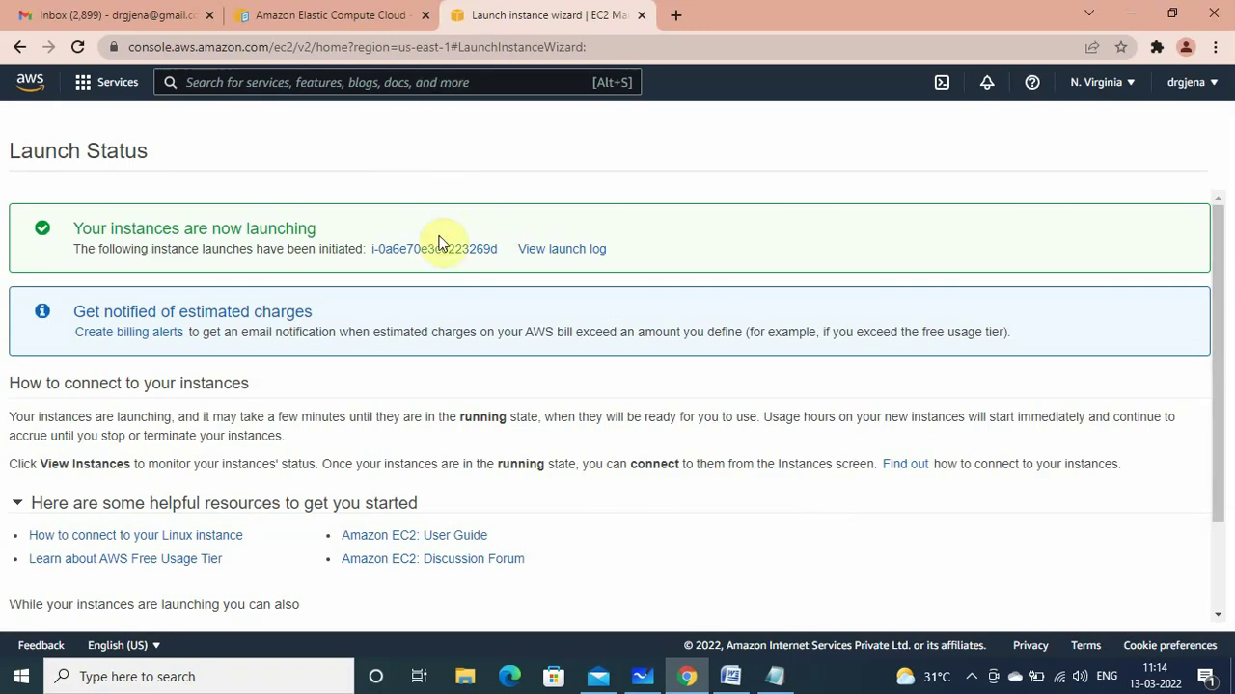
scroll(523, 368, "down", 2)
scroll(521, 374, "up", 2)
scroll(890, 276, "down", 1)
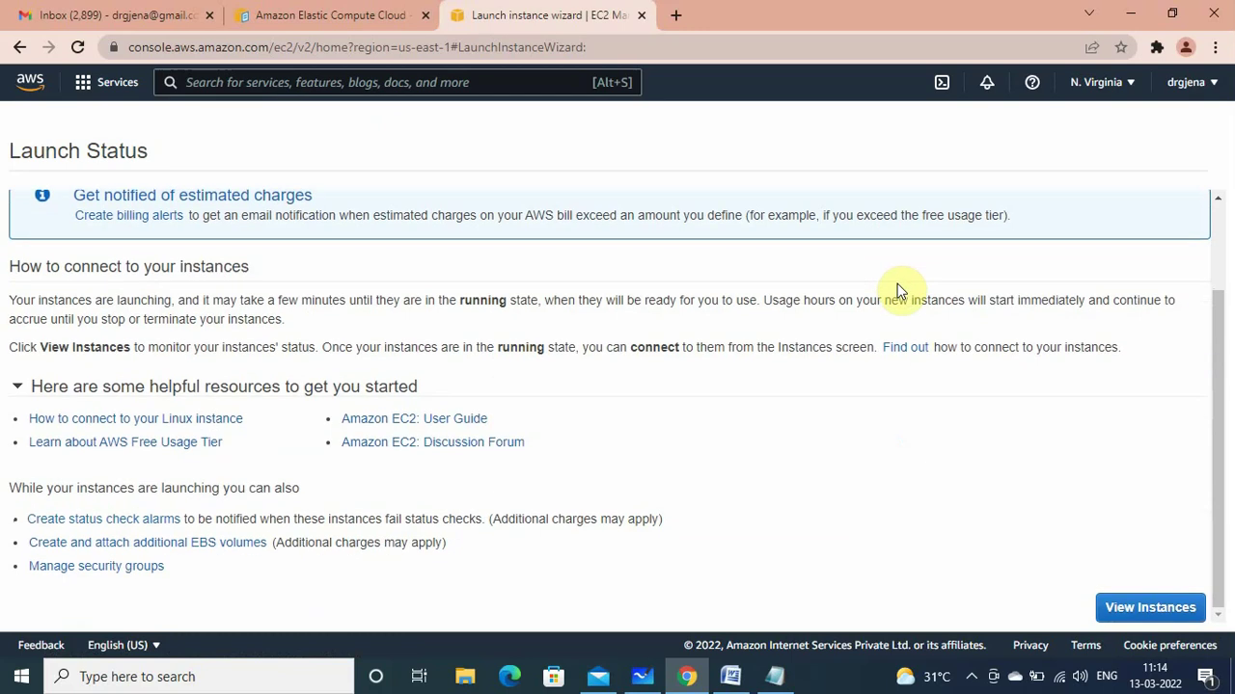
- Open the new instance's summary and copy its public IPv4 address 54.147.244.181
left_click(1136, 607)
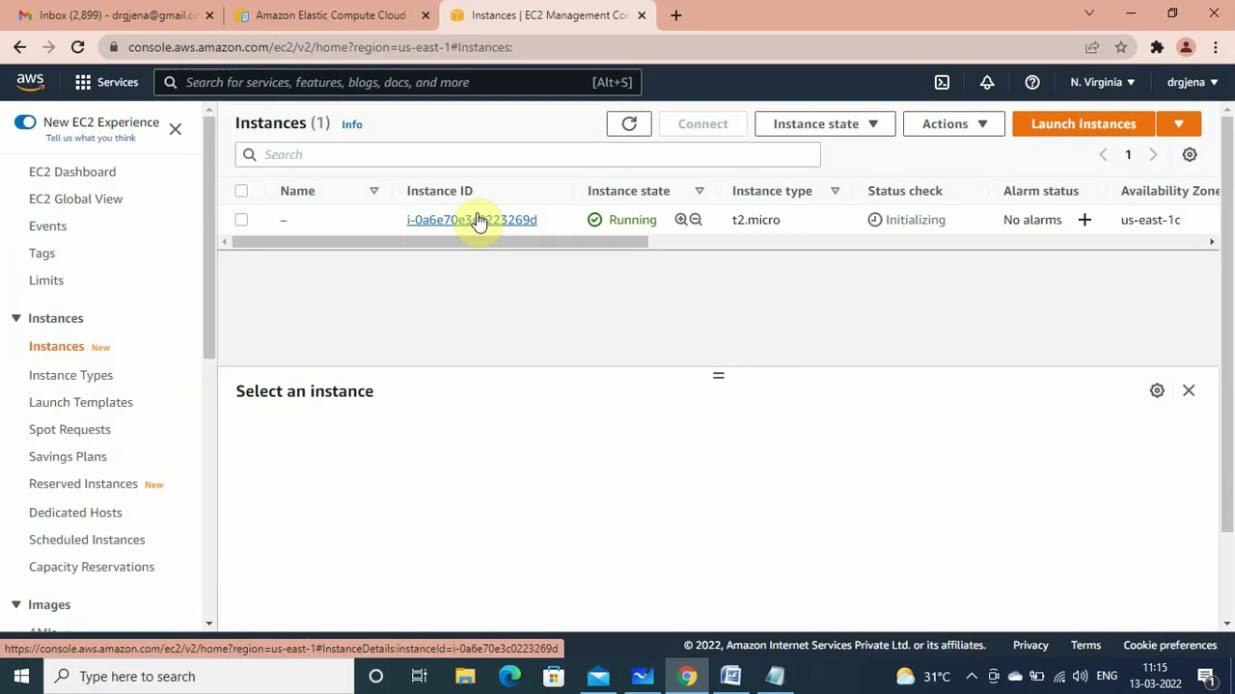
left_click(464, 223)
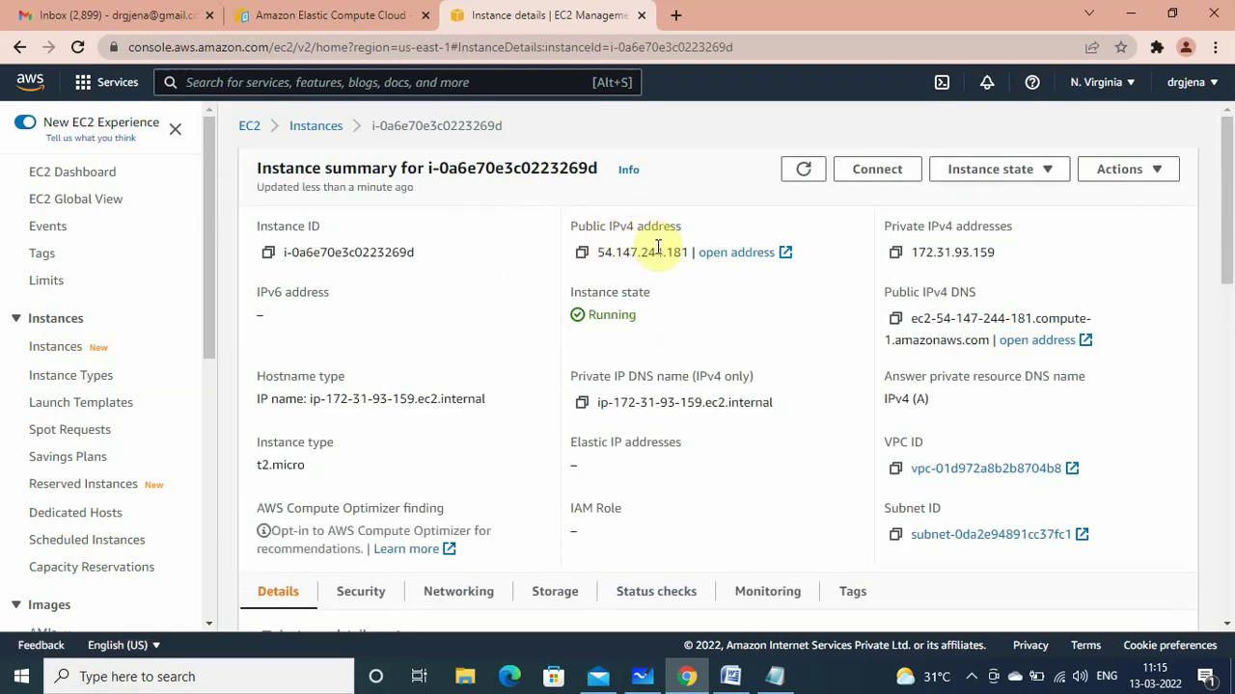
left_click(583, 255)
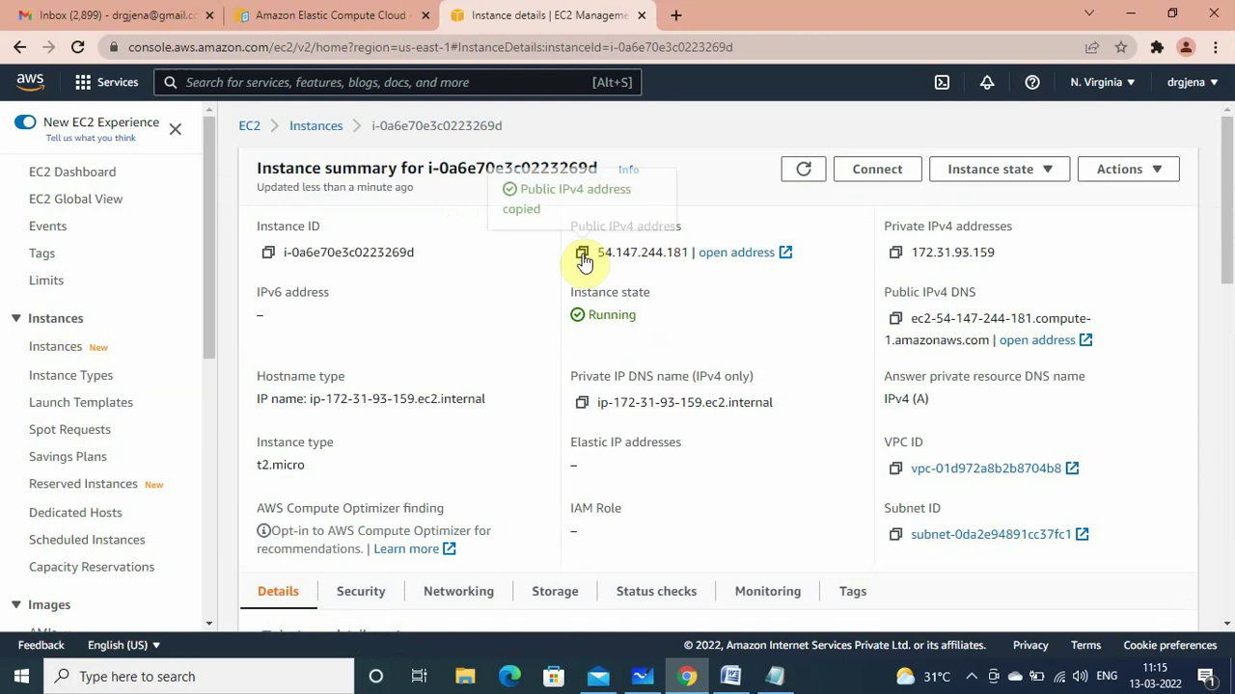
- Load the instance's public IP 54.147.244.181 in a new Chrome tab
left_click(678, 20)
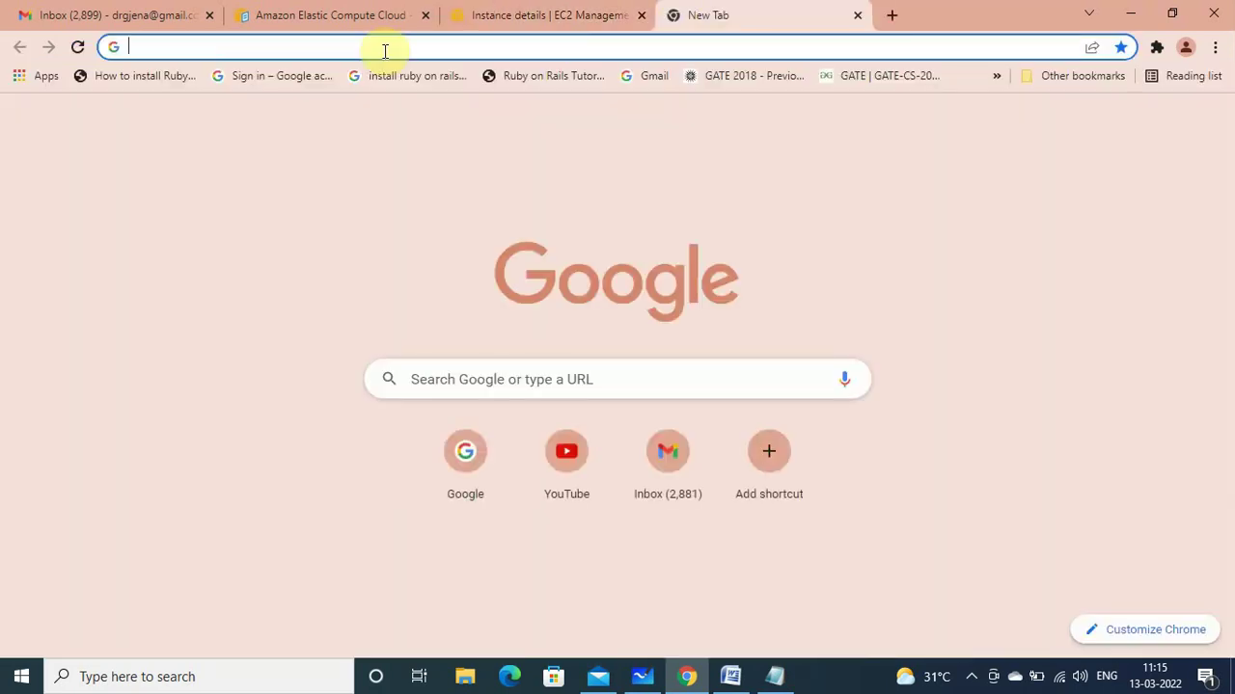
key("ctrl+v")
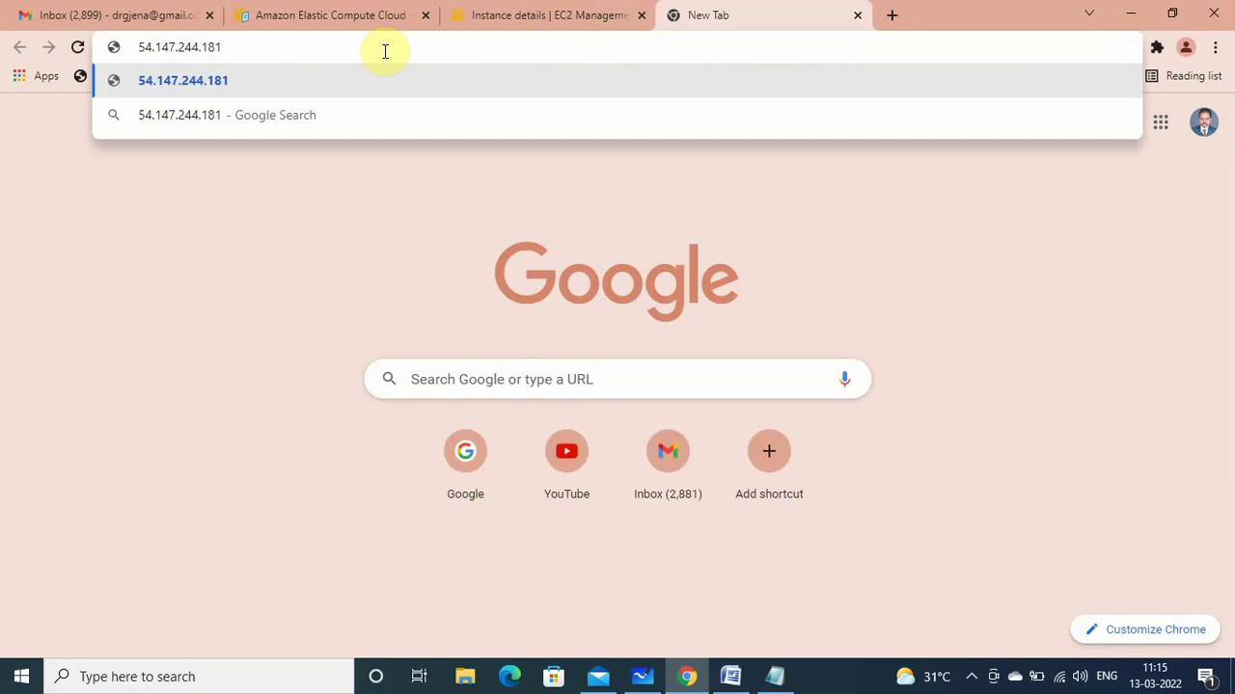
key("Return")
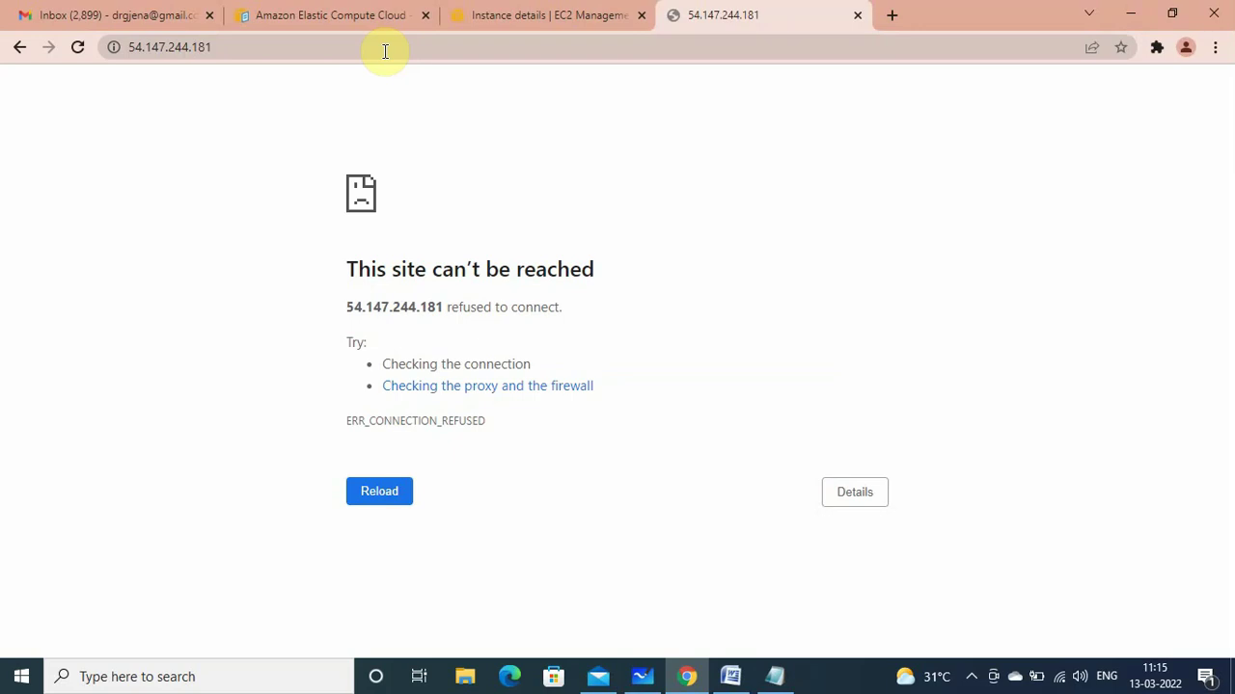
- Reload the page twice after ERR_CONNECTION_REFUSED, then show the hidden system tray icons
key("F5")
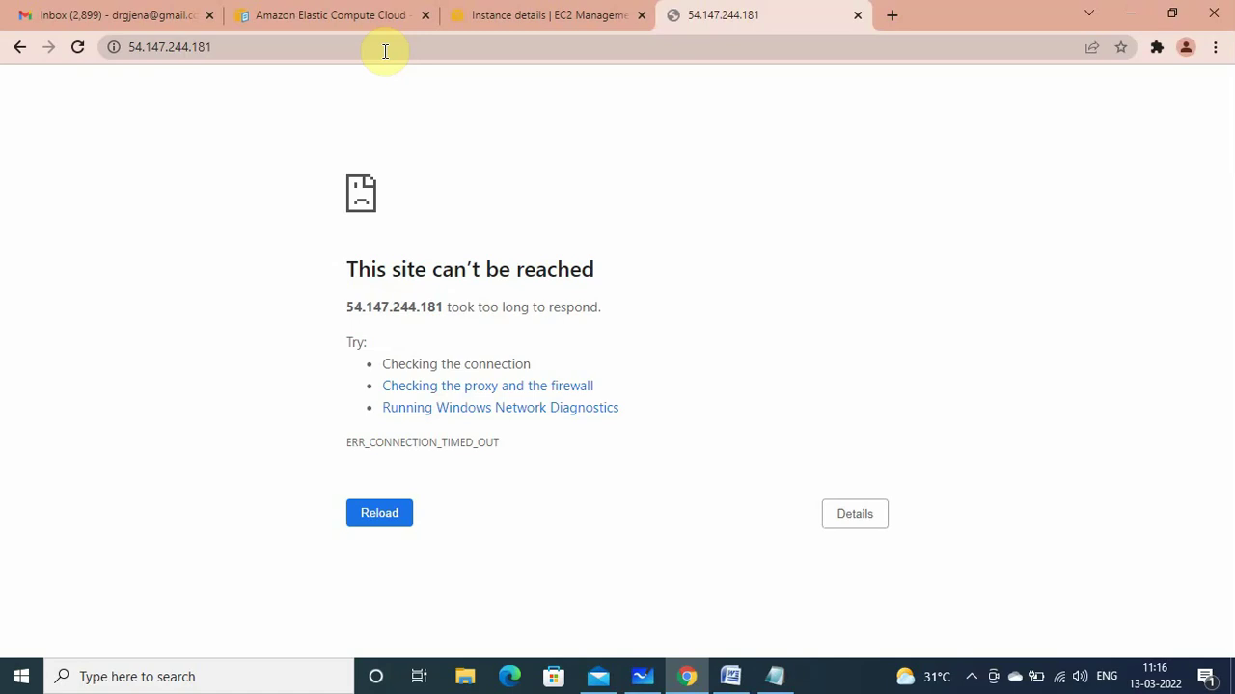
key("F5")
key("F5")
key("F5")
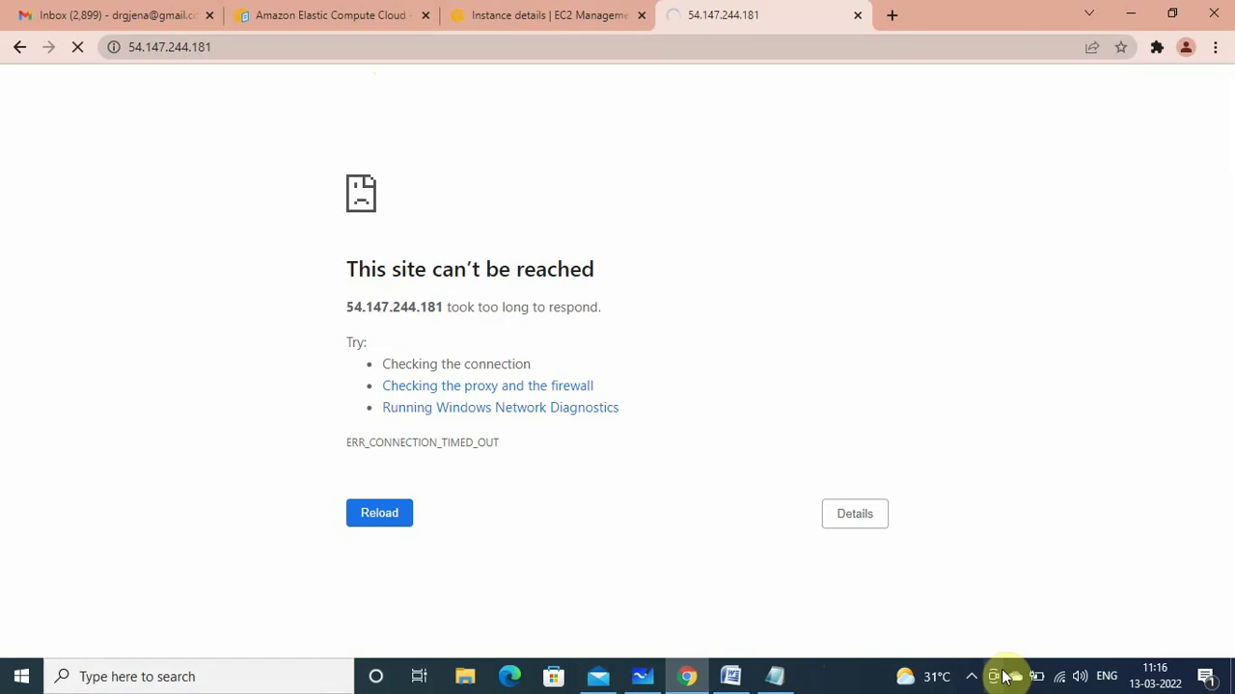
left_click(972, 676)
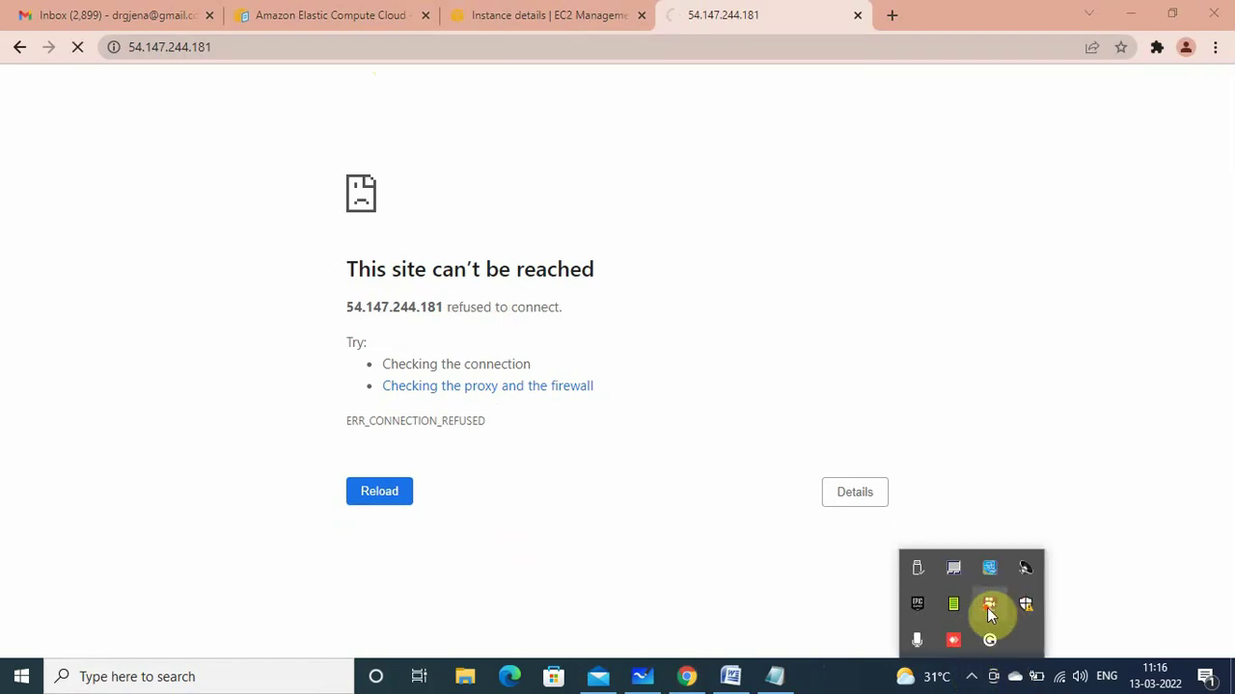